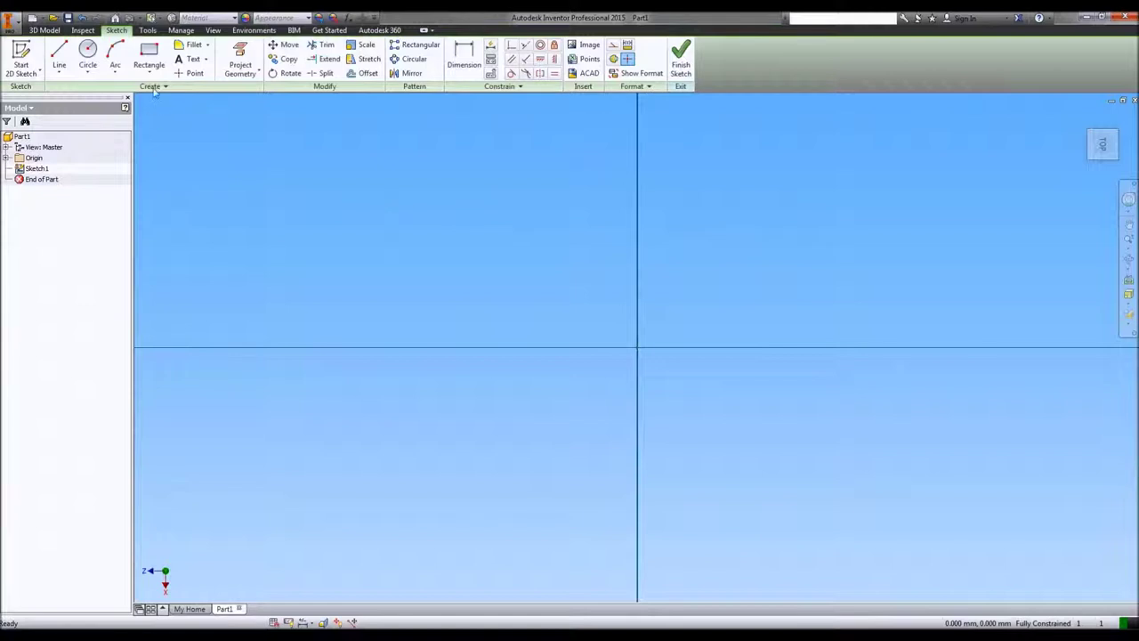
# - Sketch a two-point rectangle about 19 mm high and constrain the midpoint of its right side coincident with the origin
pyautogui.click(149, 55)
pyautogui.click(336, 192)
pyautogui.click(665, 476)
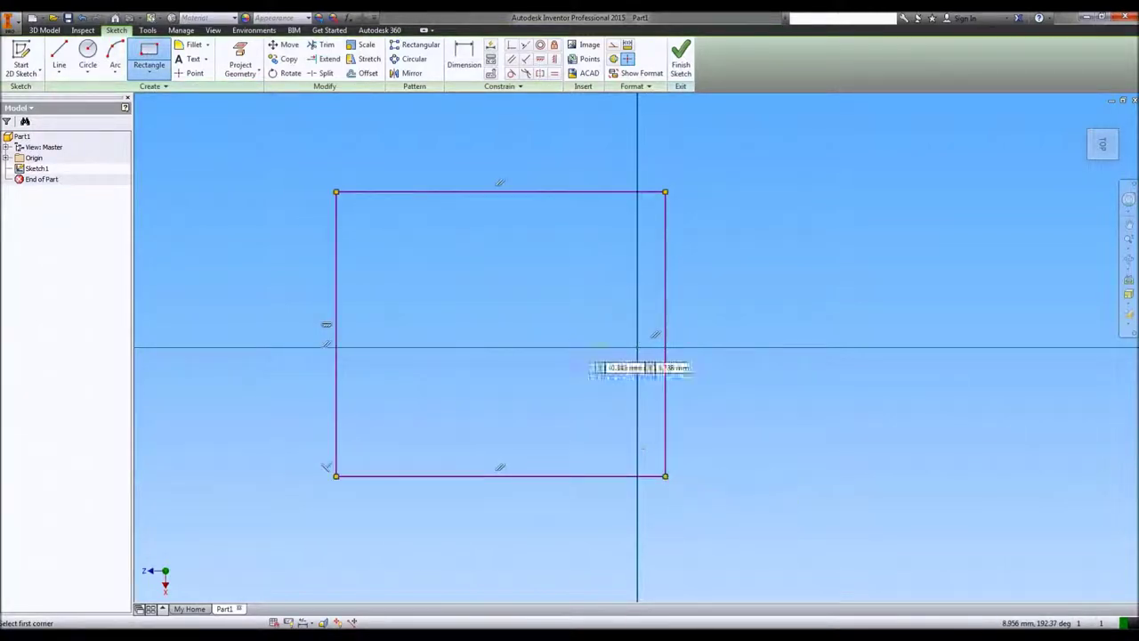
pyautogui.press('Escape')
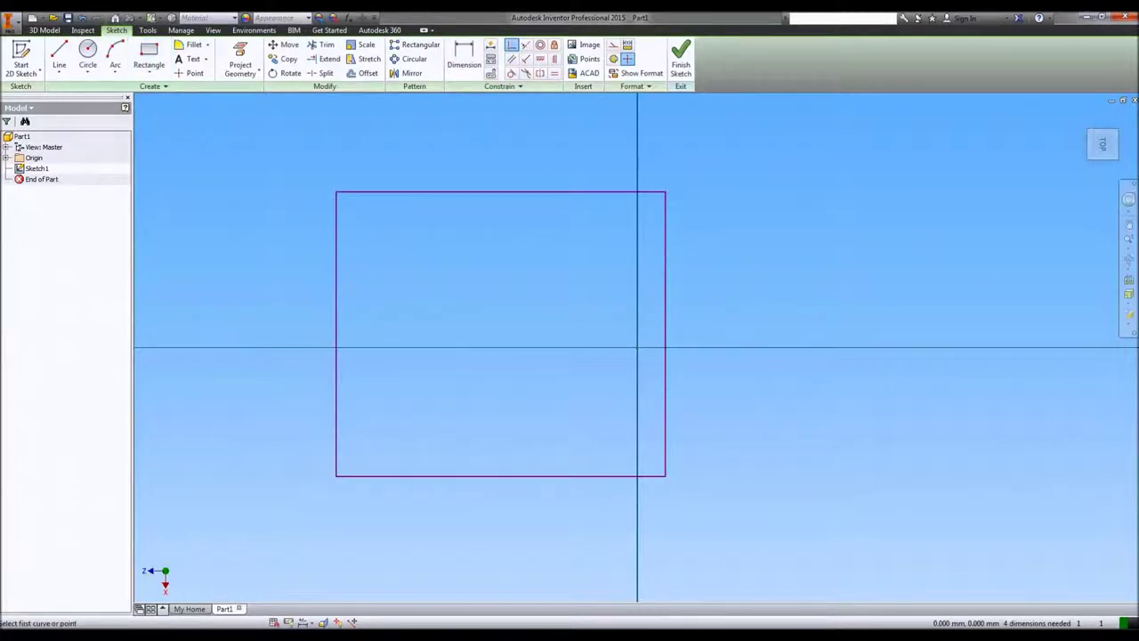
pyautogui.click(638, 350)
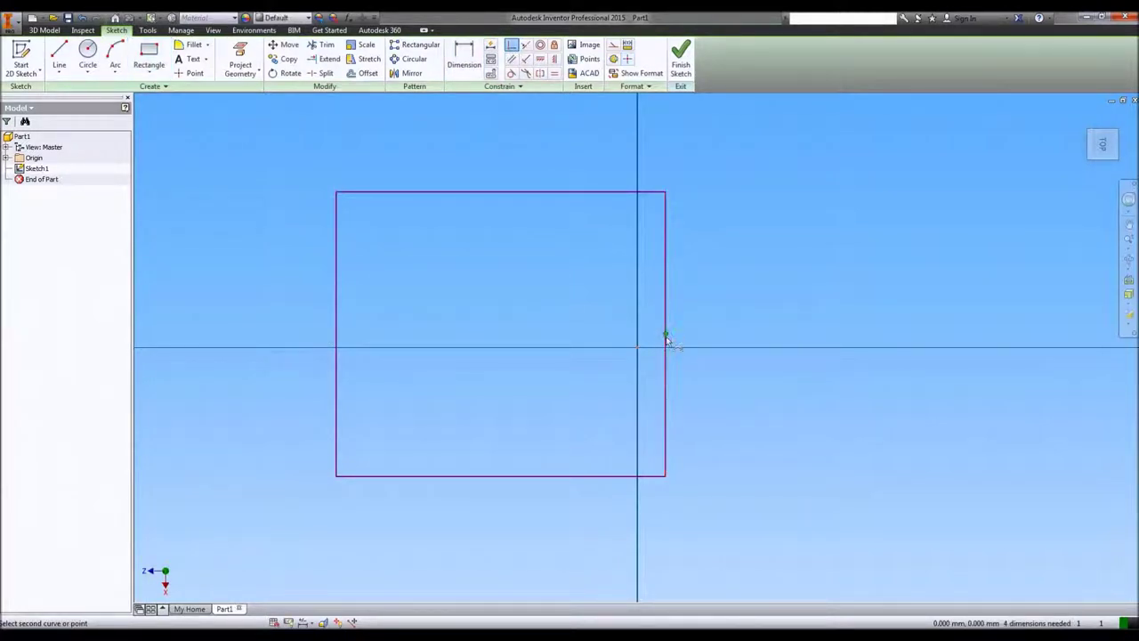
pyautogui.click(665, 339)
# - Dimension the rectangle's right side to 400 mm and its upper side to 500 mm, placing the 400 mm dimension clear of the outline
pyautogui.press('d')
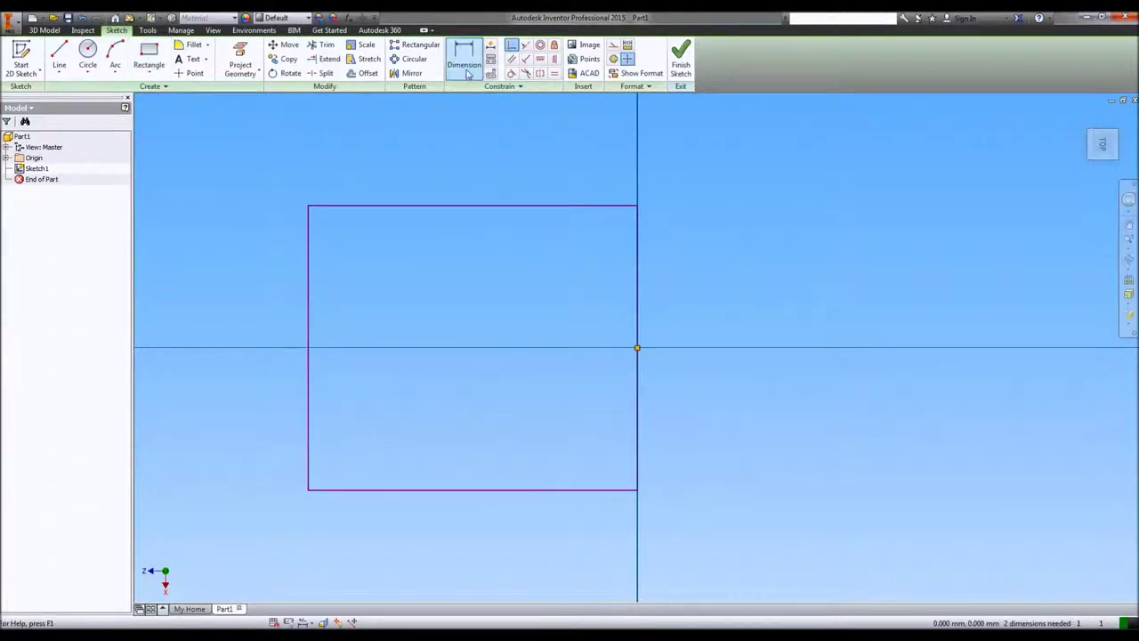
pyautogui.click(639, 293)
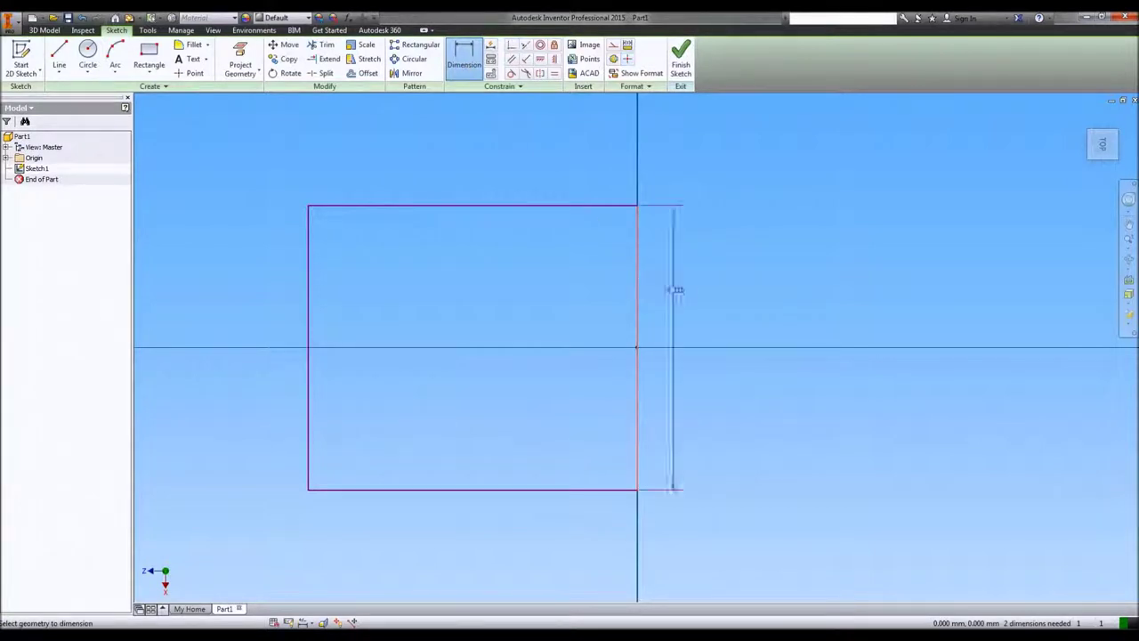
pyautogui.click(687, 293)
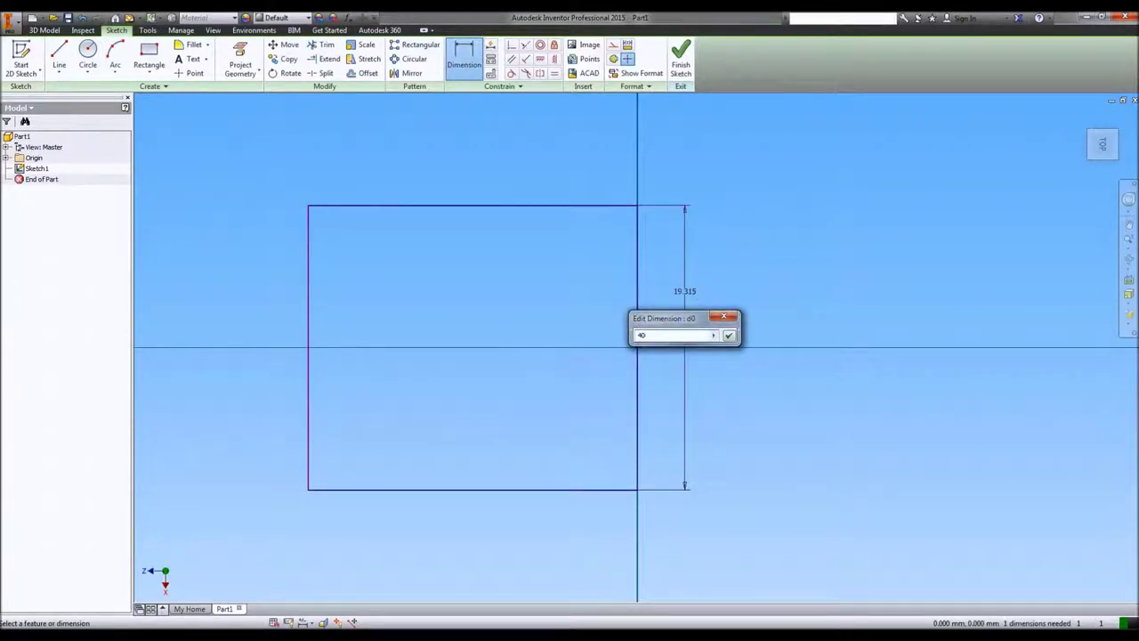
pyautogui.press('Return')
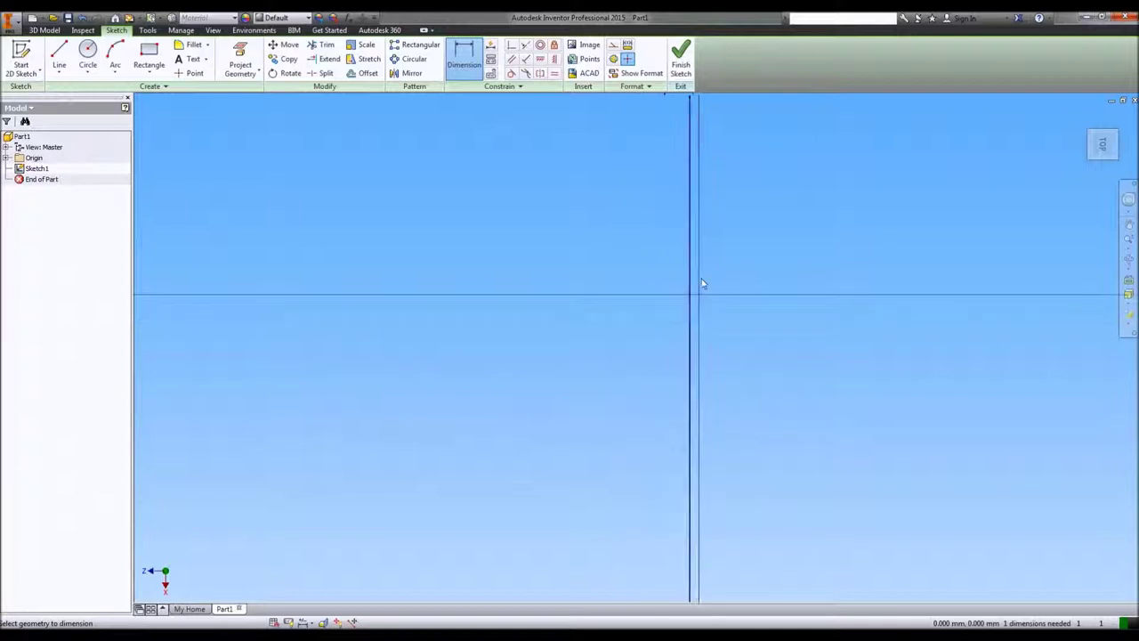
pyautogui.click(584, 164)
pyautogui.click(570, 127)
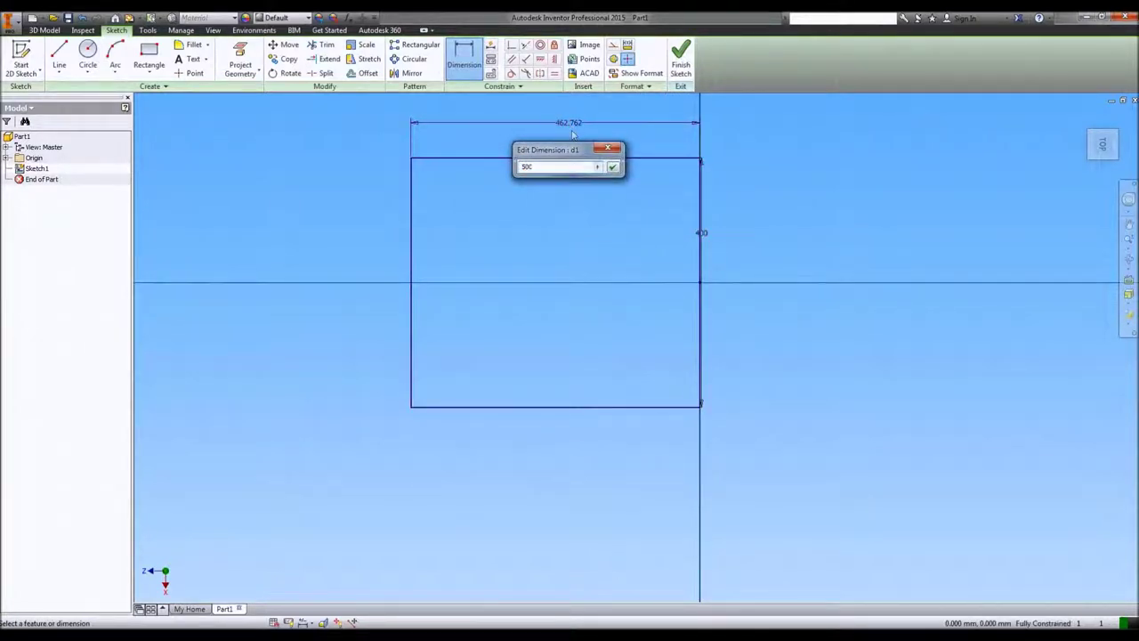
pyautogui.press('Return')
pyautogui.rightClick(626, 215)
pyautogui.click(623, 173)
pyautogui.moveTo(704, 236); pyautogui.dragTo(732, 249)
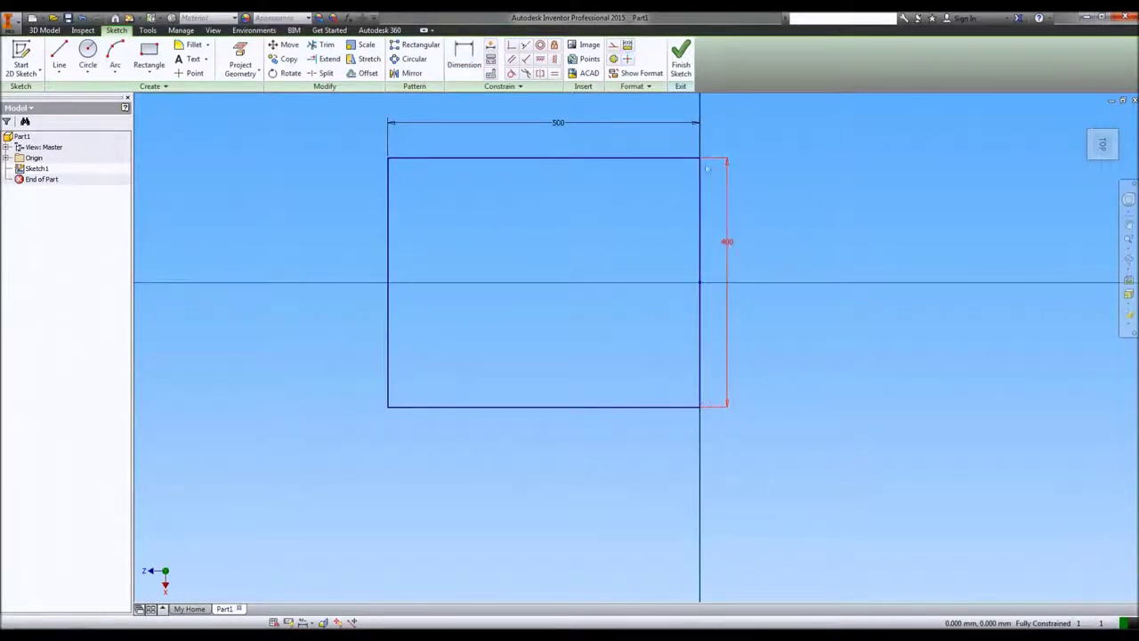
# - Round all four corners of the rectangle with 20 mm sketch fillets and finish the sketch
pyautogui.click(192, 45)
pyautogui.write('20')
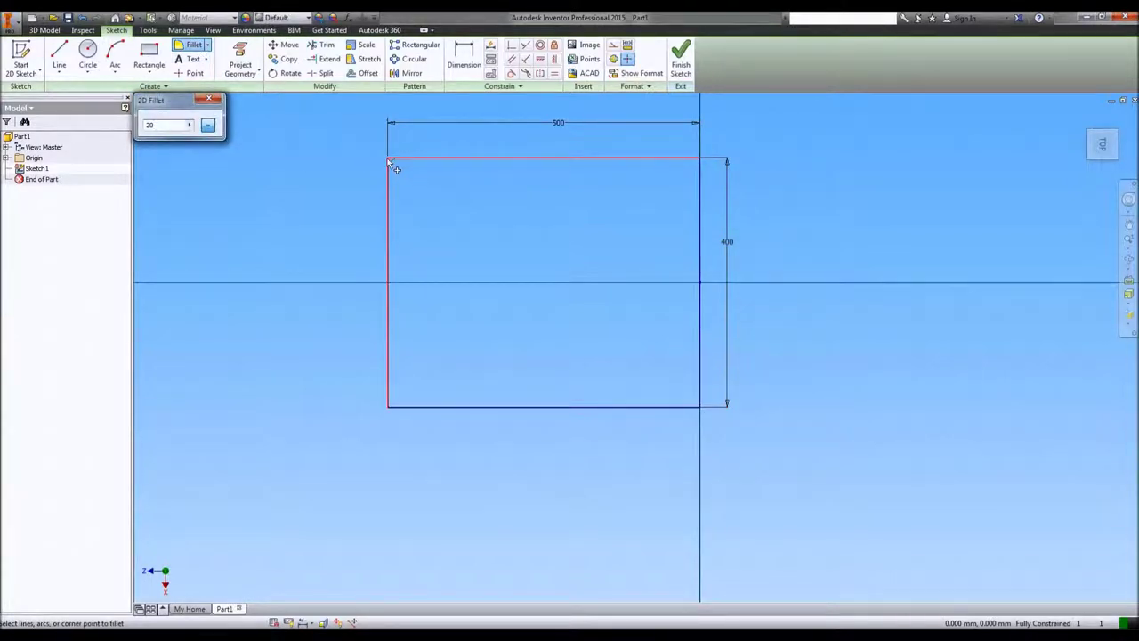
pyautogui.click(394, 168)
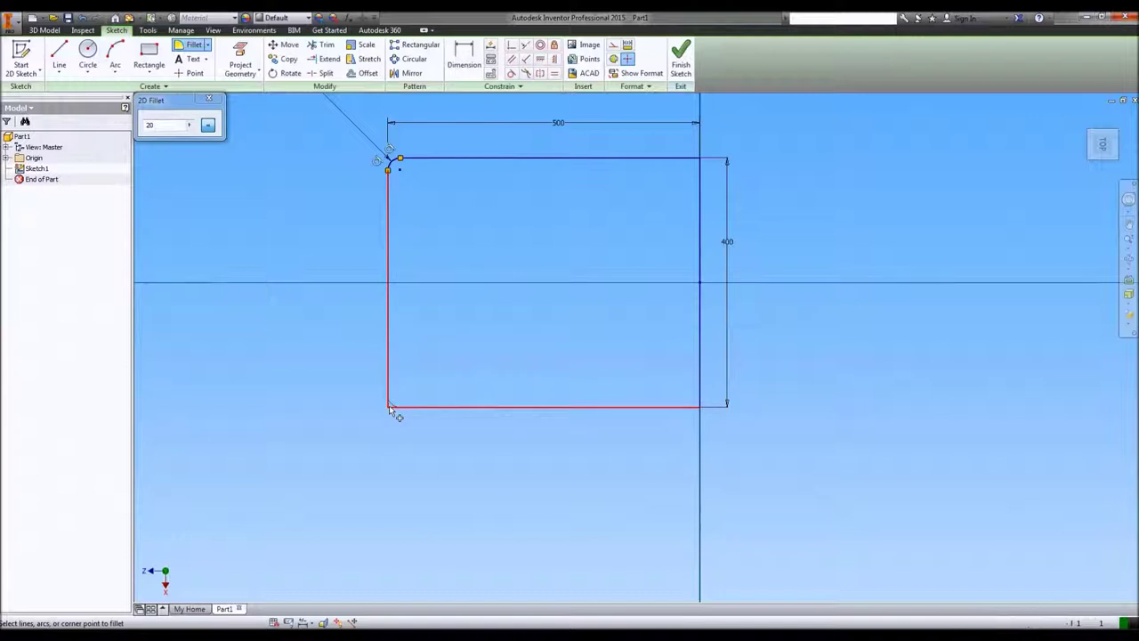
pyautogui.click(394, 412)
pyautogui.click(698, 405)
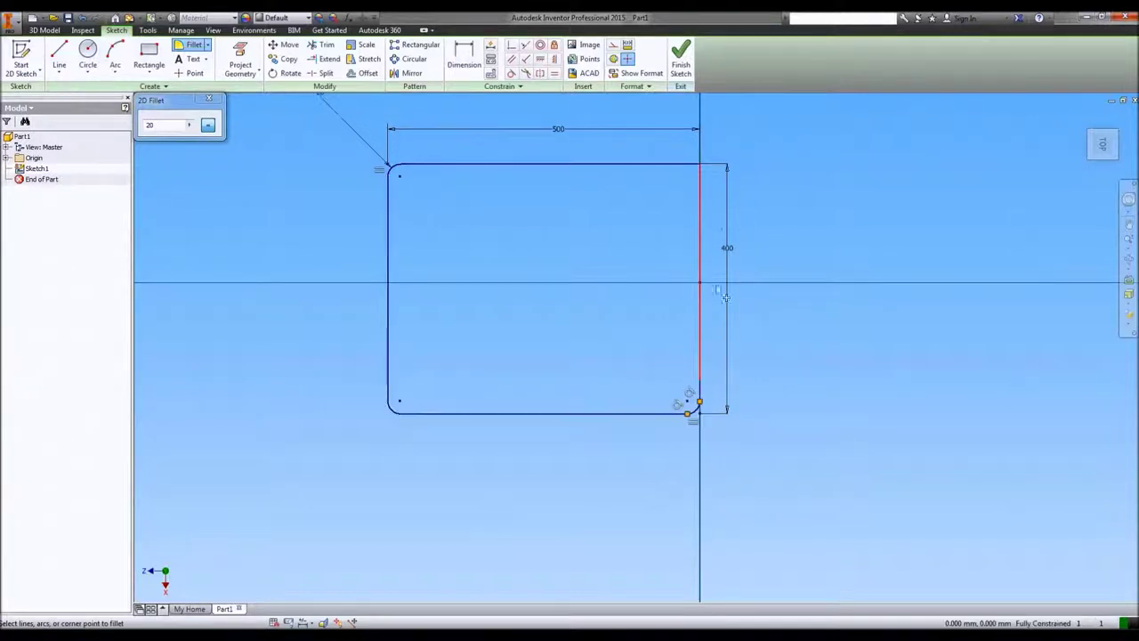
pyautogui.click(690, 162)
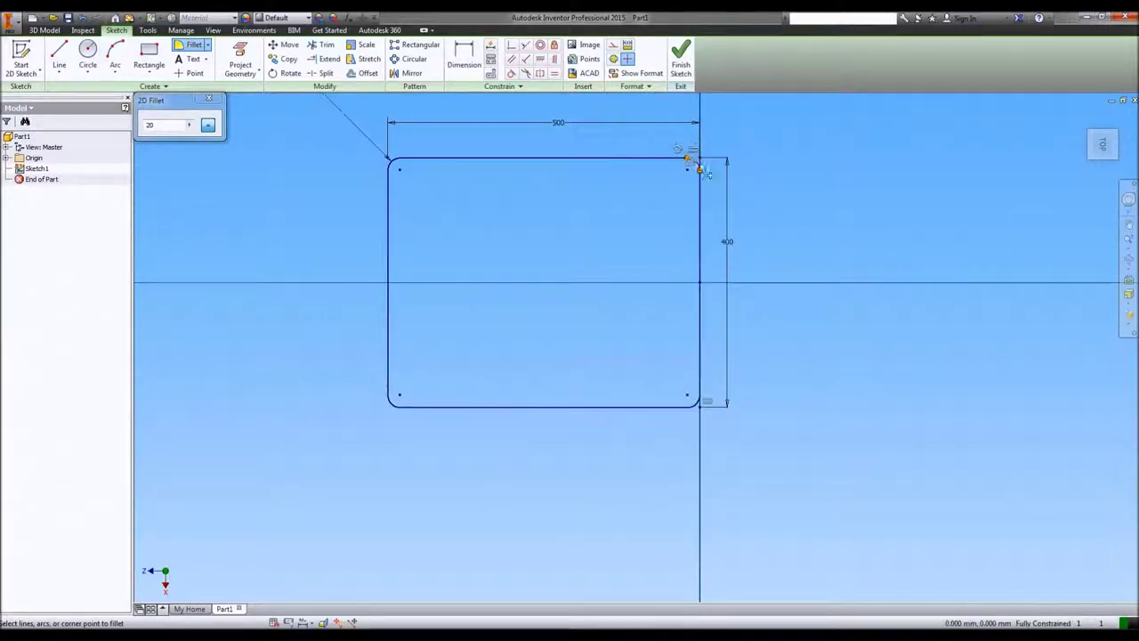
pyautogui.click(680, 60)
pyautogui.press('F6')
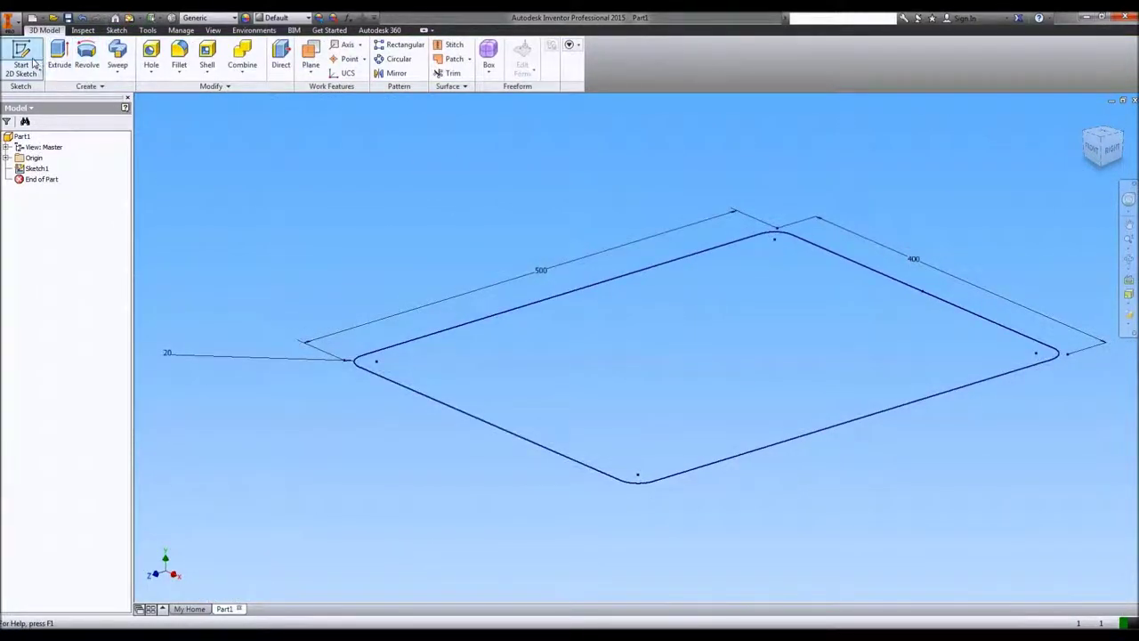
# - Sketch an 8 mm diameter circle centred on the origin on the YZ plane, and finish the sketch
pyautogui.click(26, 59)
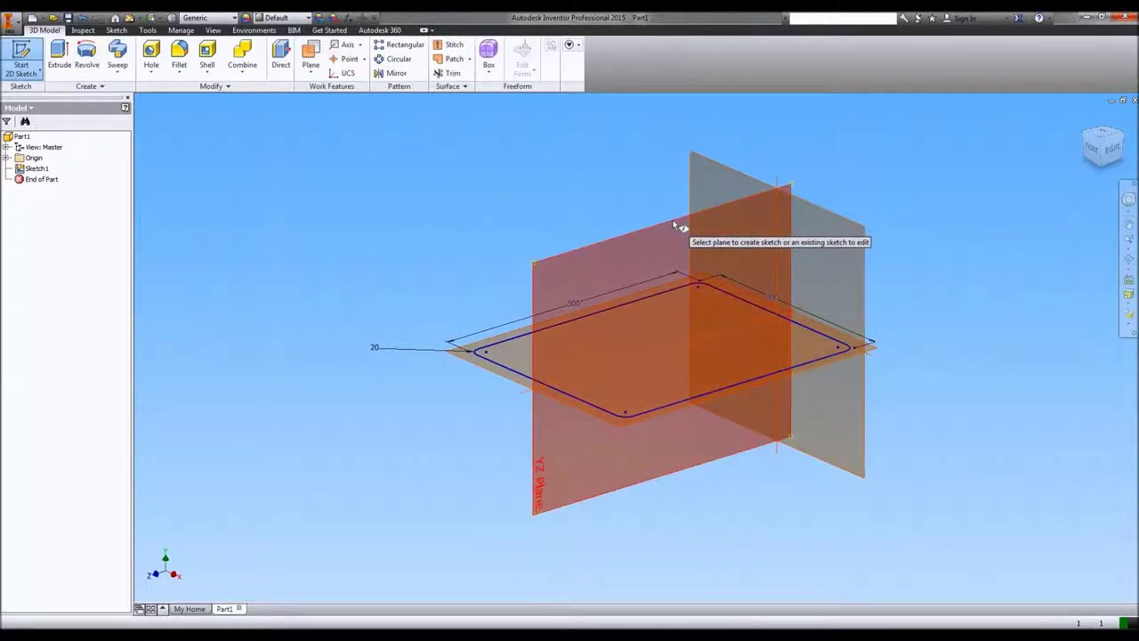
pyautogui.click(672, 220)
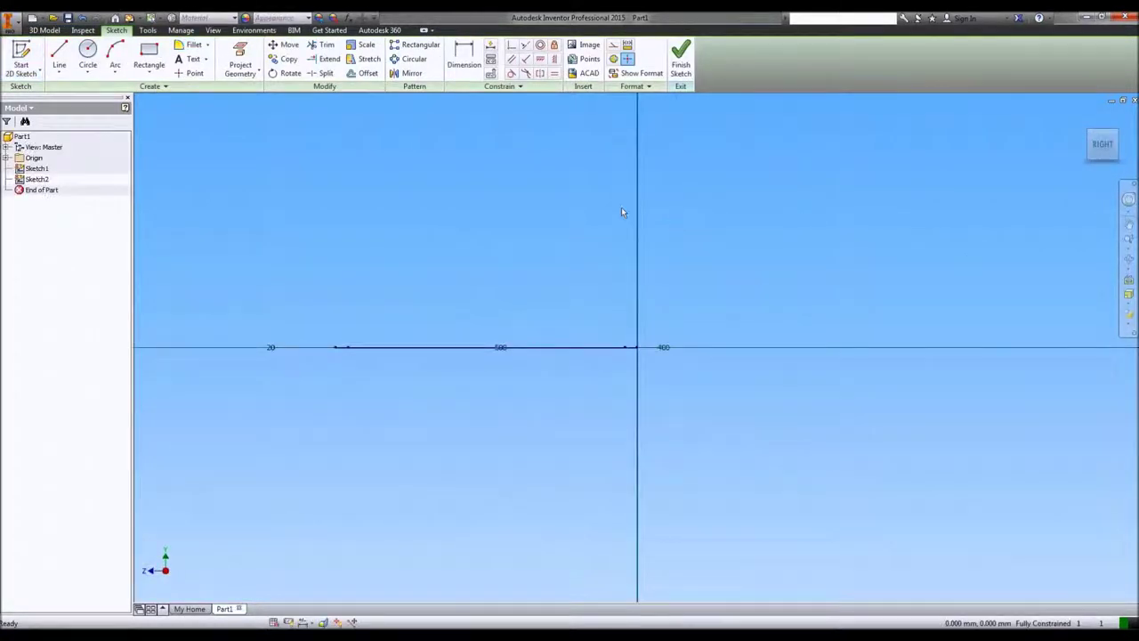
pyautogui.click(87, 55)
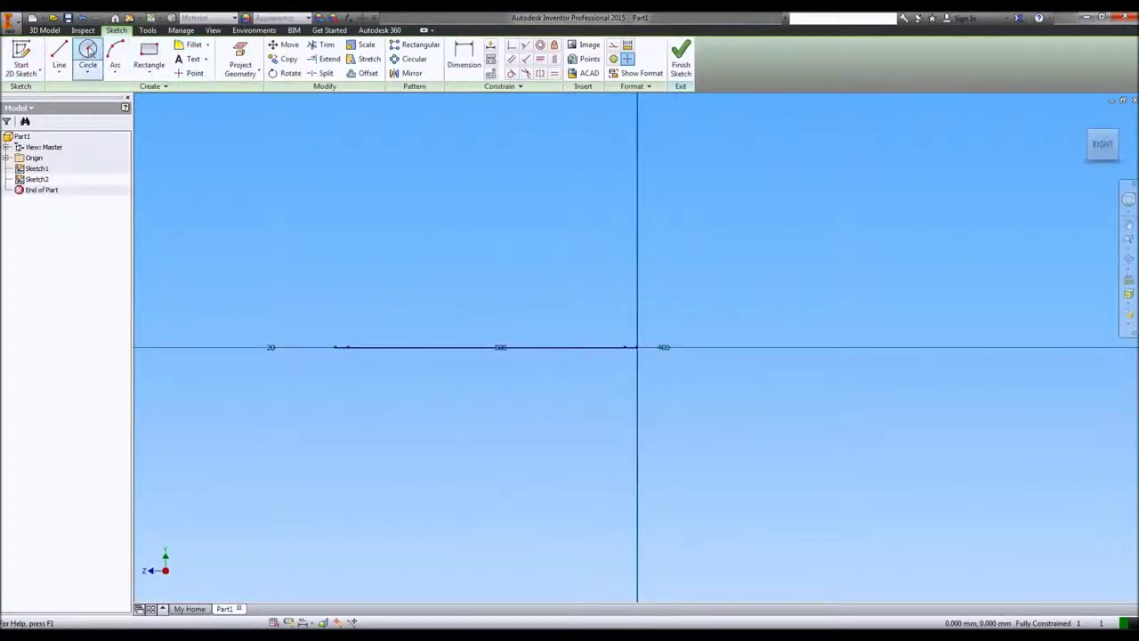
pyautogui.click(635, 347)
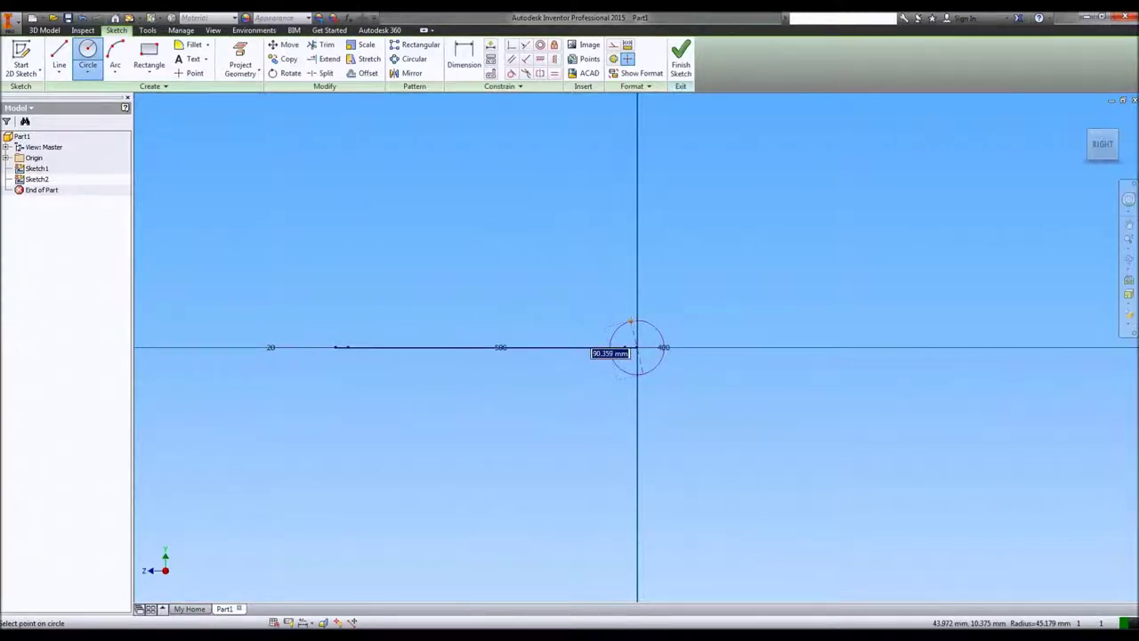
pyautogui.press('Escape')
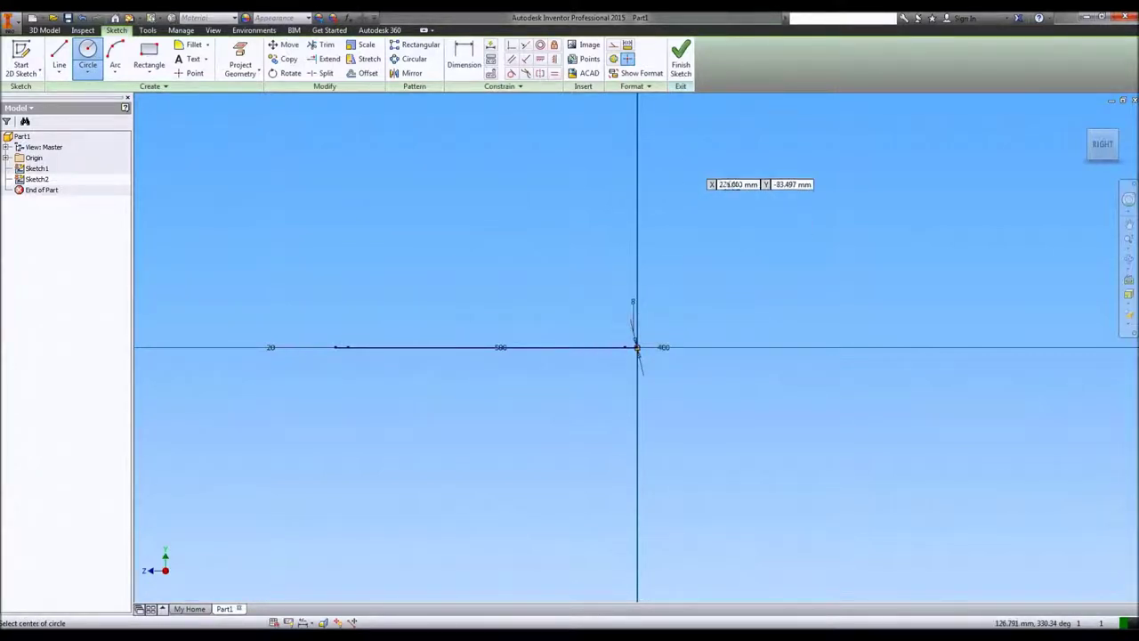
pyautogui.click(681, 68)
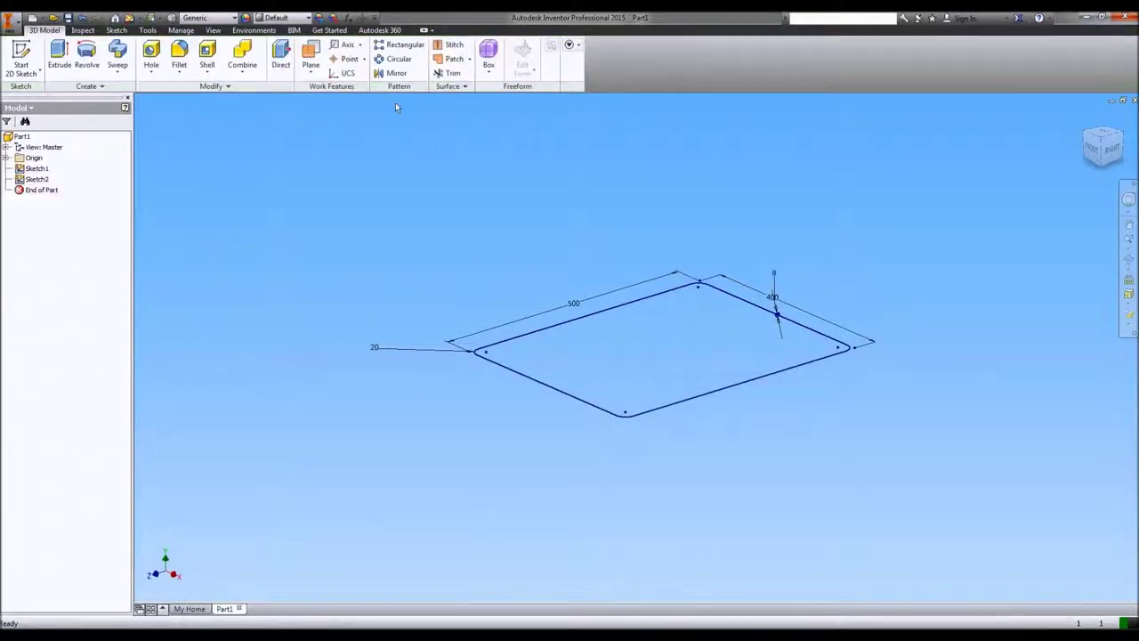
# - Sweep the 8 mm circle along the rounded rectangle as a solid, using the Path type with no taper or twist
pyautogui.click(117, 55)
pyautogui.scroll(3, 770, 319)
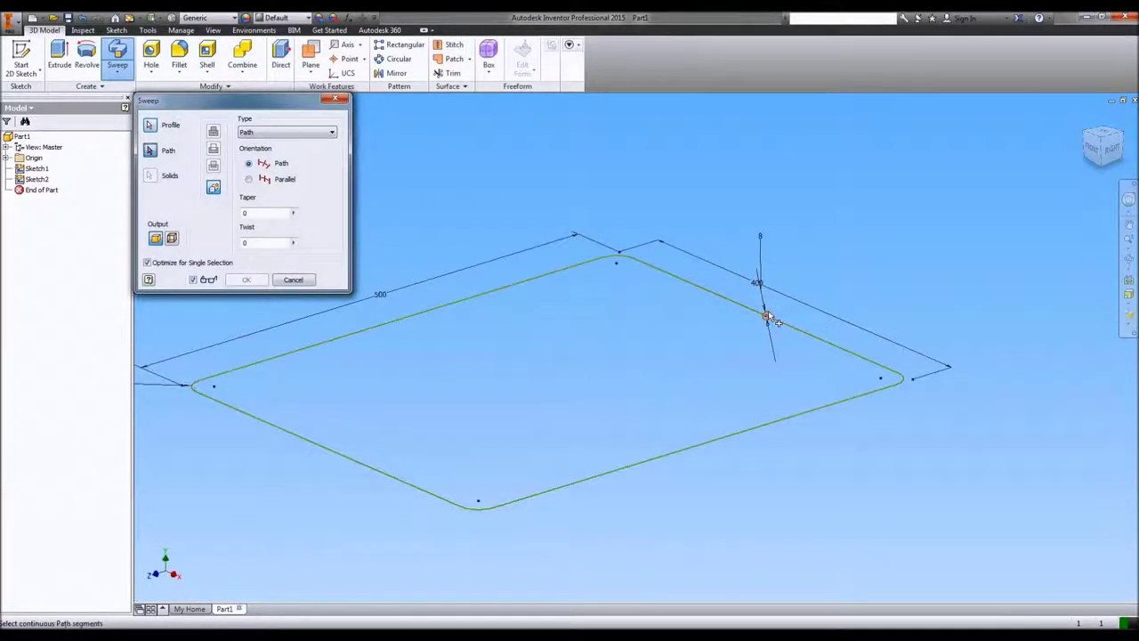
pyautogui.click(719, 300)
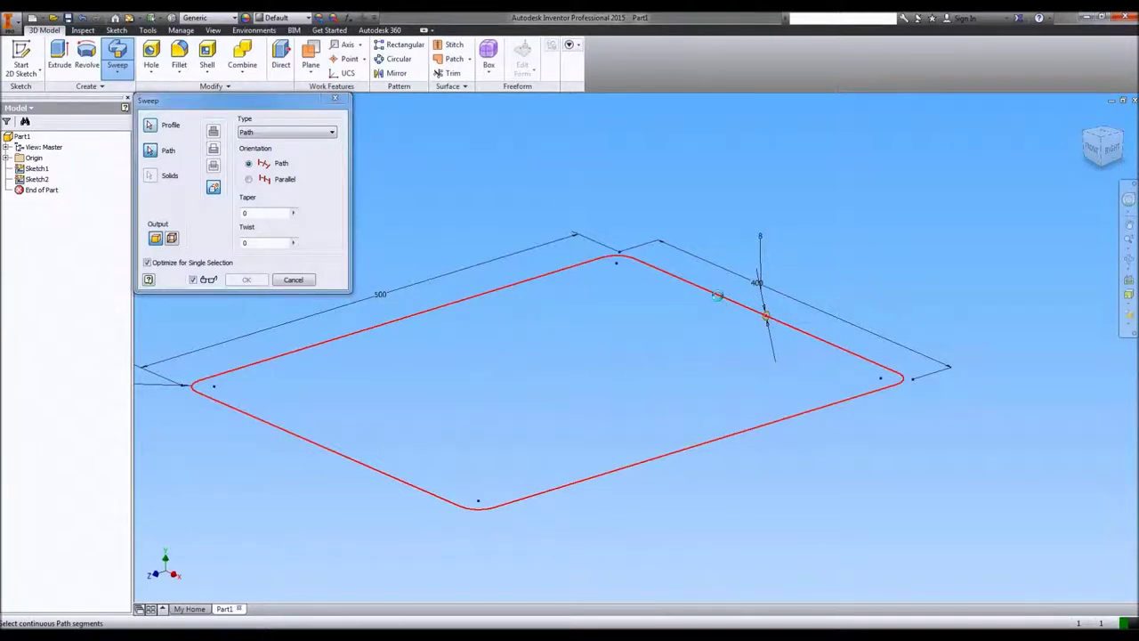
pyautogui.click(249, 279)
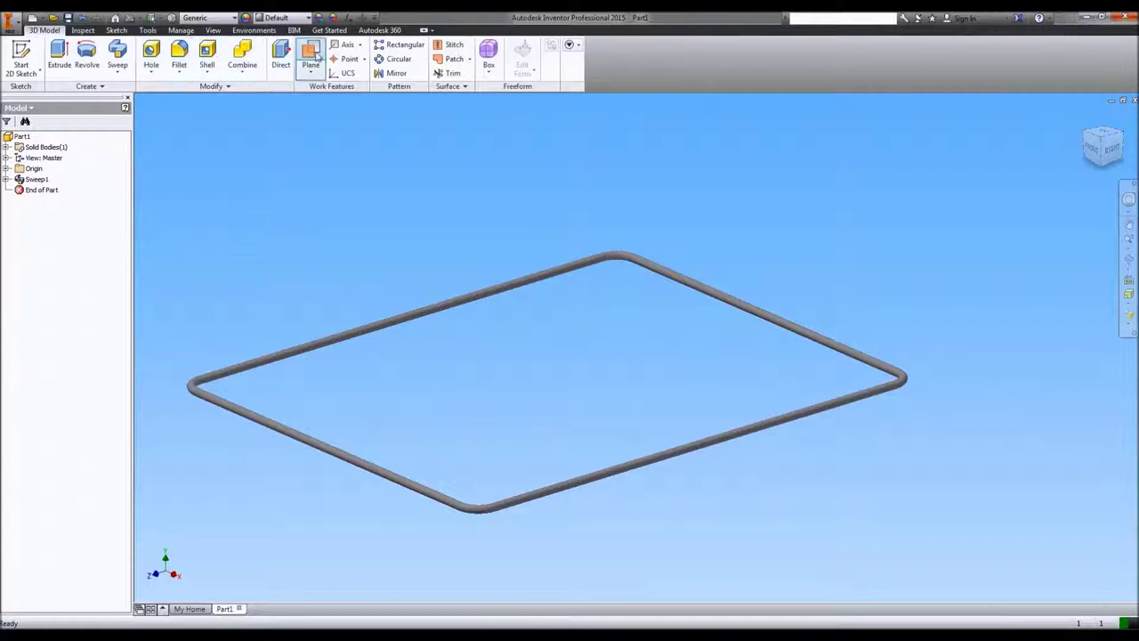
# - Create a work plane offset upward from the XZ plane, above the swept ring
pyautogui.click(312, 54)
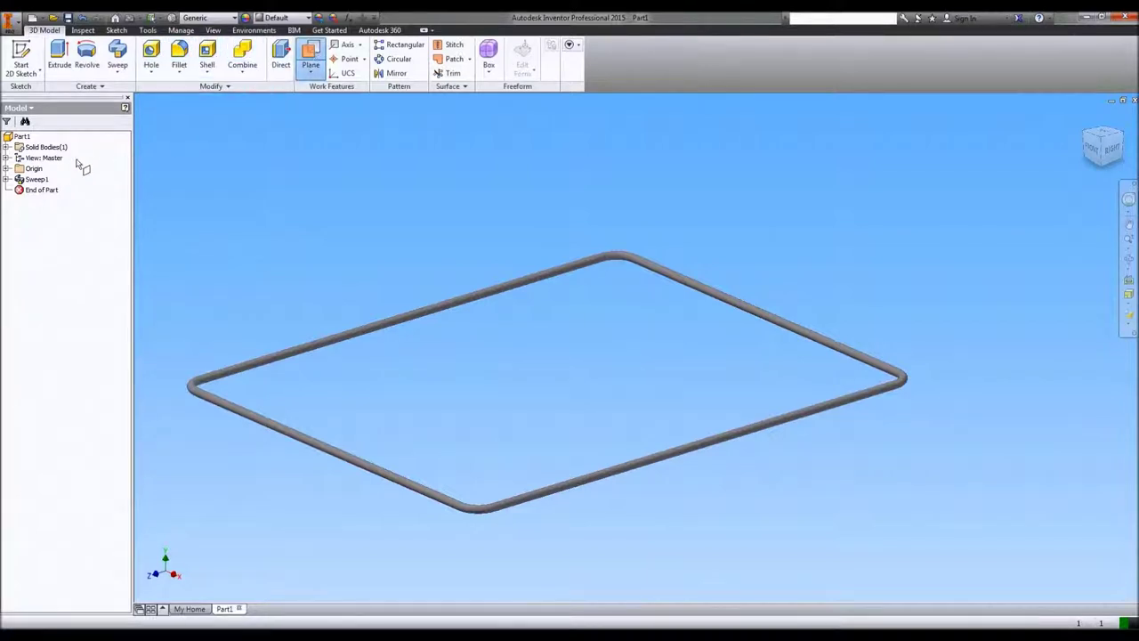
pyautogui.click(7, 168)
pyautogui.click(49, 191)
pyautogui.moveTo(614, 376); pyautogui.dragTo(544, 244)
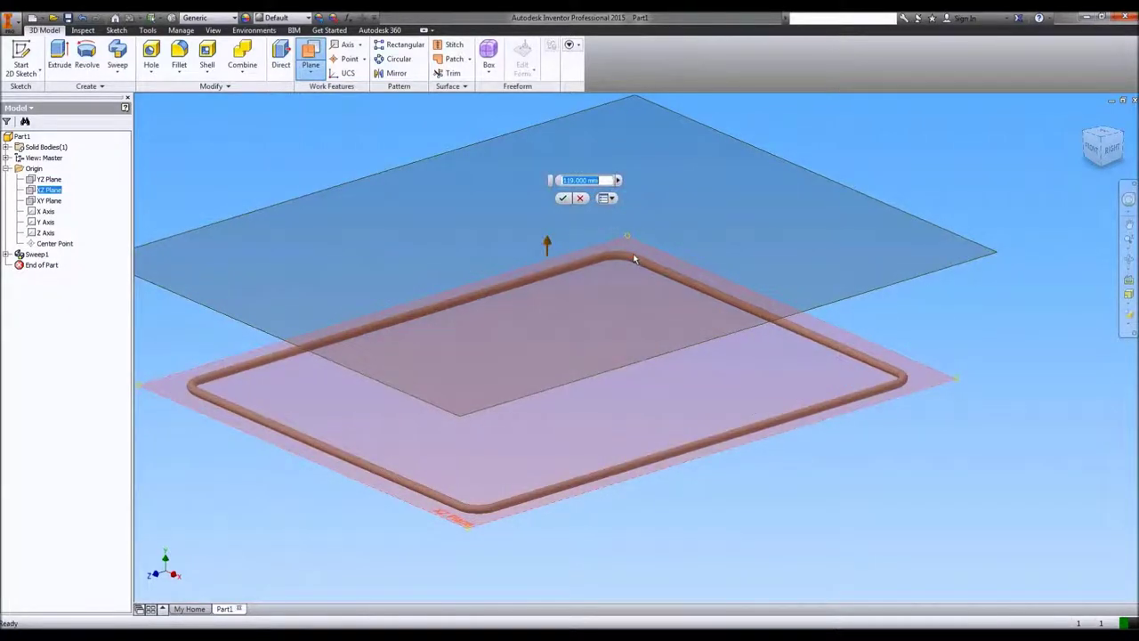
pyautogui.press('Return')
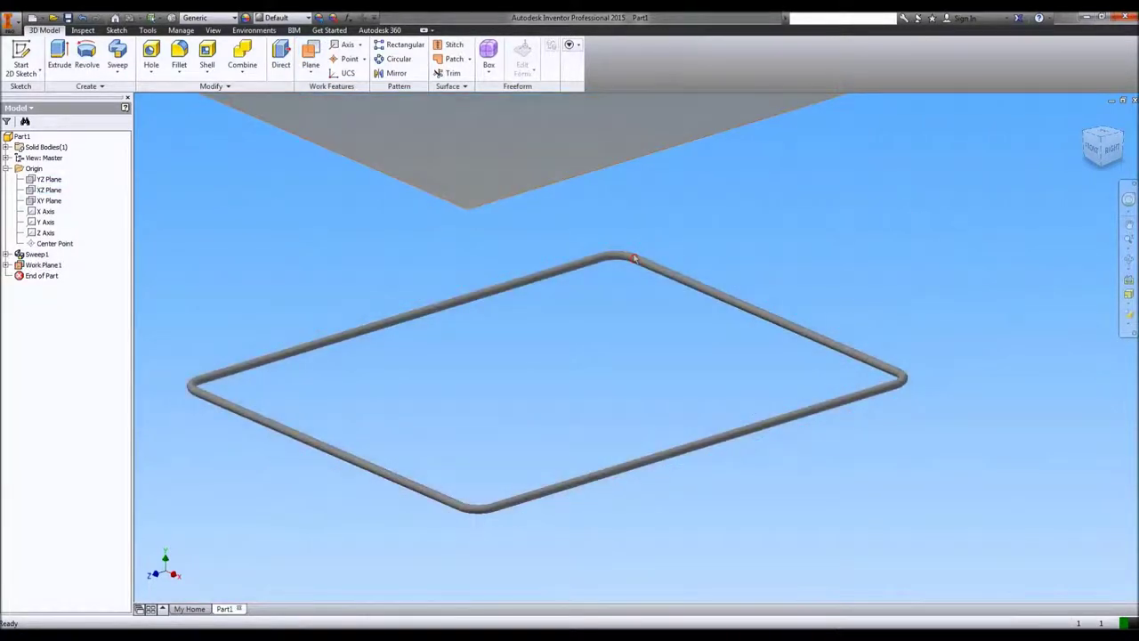
pyautogui.press('Home')
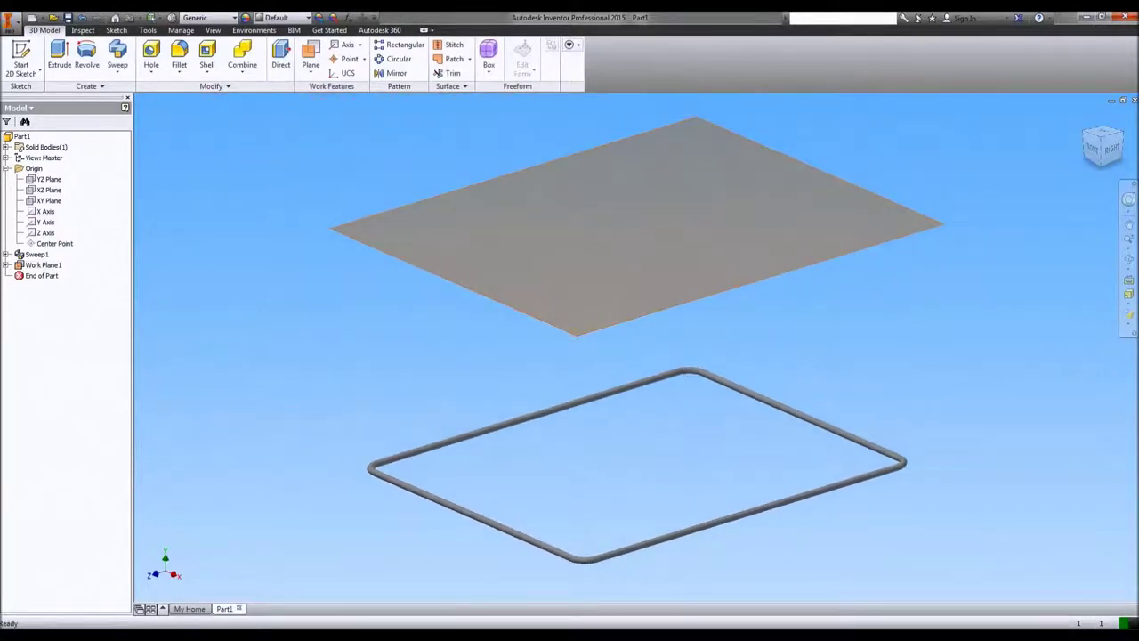
# - Start a sketch on the offset work plane and turn off that plane's visibility
pyautogui.click(580, 153)
pyautogui.click(595, 143)
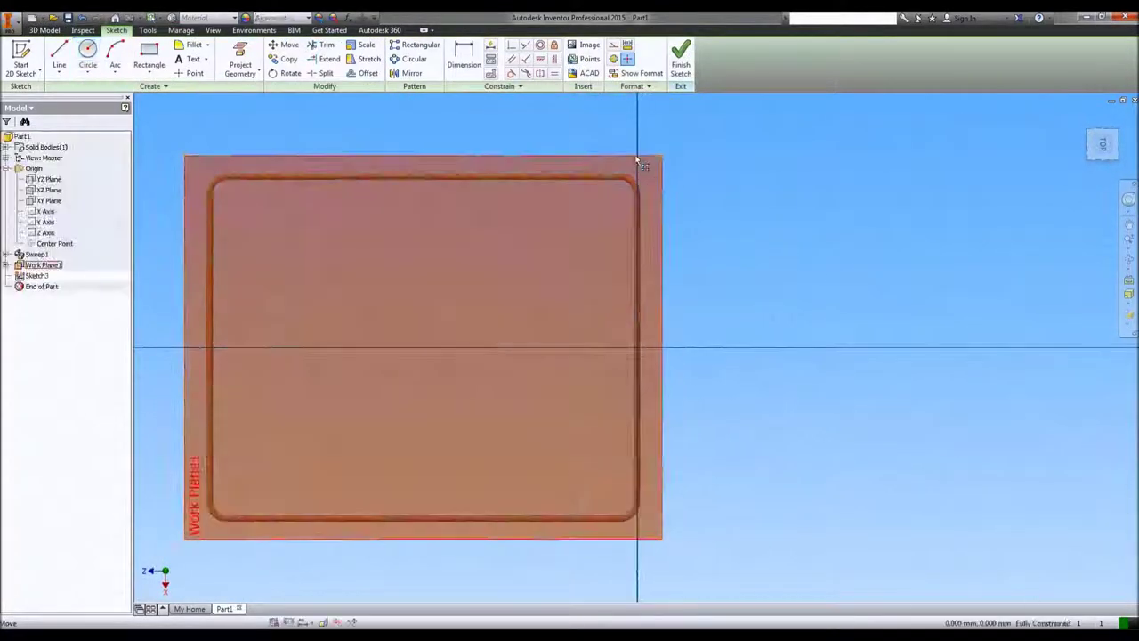
pyautogui.rightClick(637, 159)
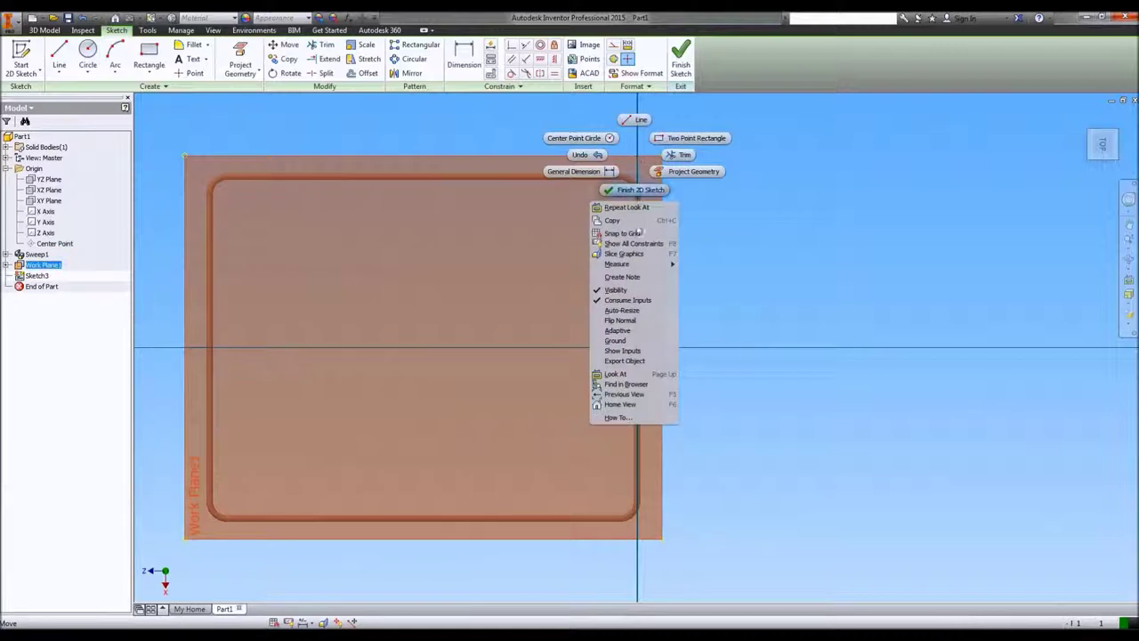
pyautogui.click(623, 287)
# - Sketch a rectangle larger than the swept ring and constrain the midpoint of its right side coincident with the origin
pyautogui.click(149, 55)
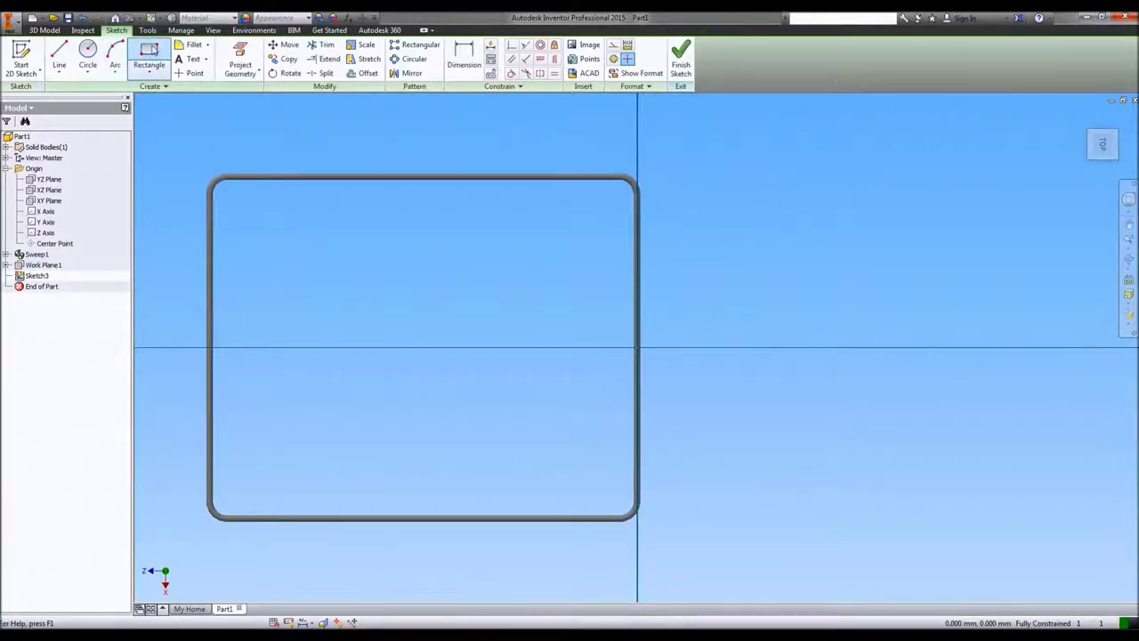
pyautogui.click(179, 139)
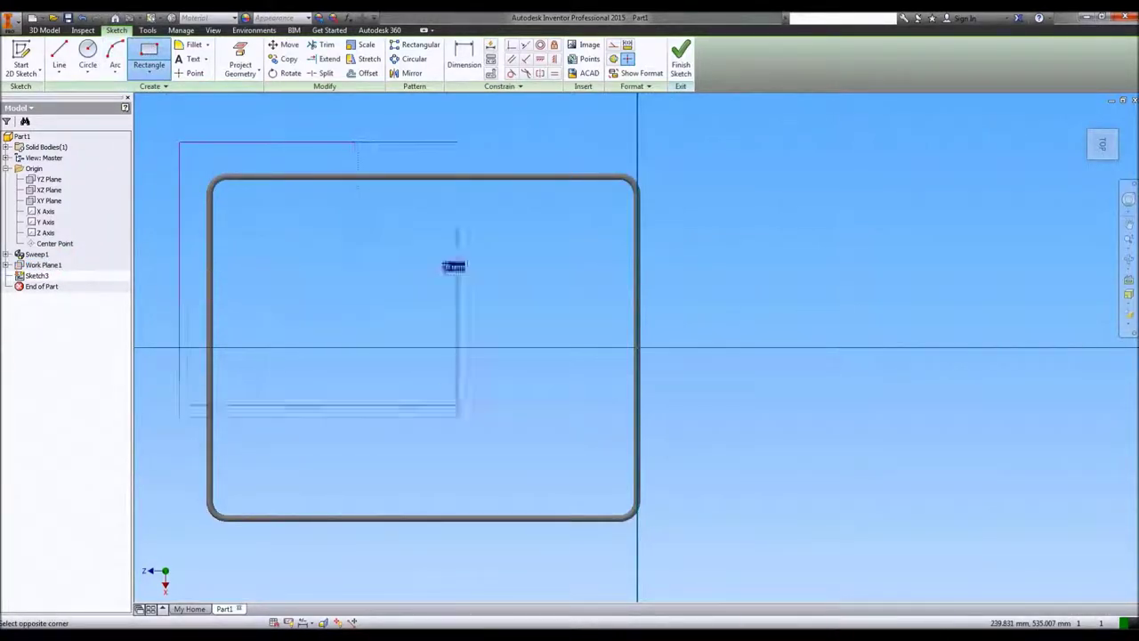
pyautogui.click(654, 548)
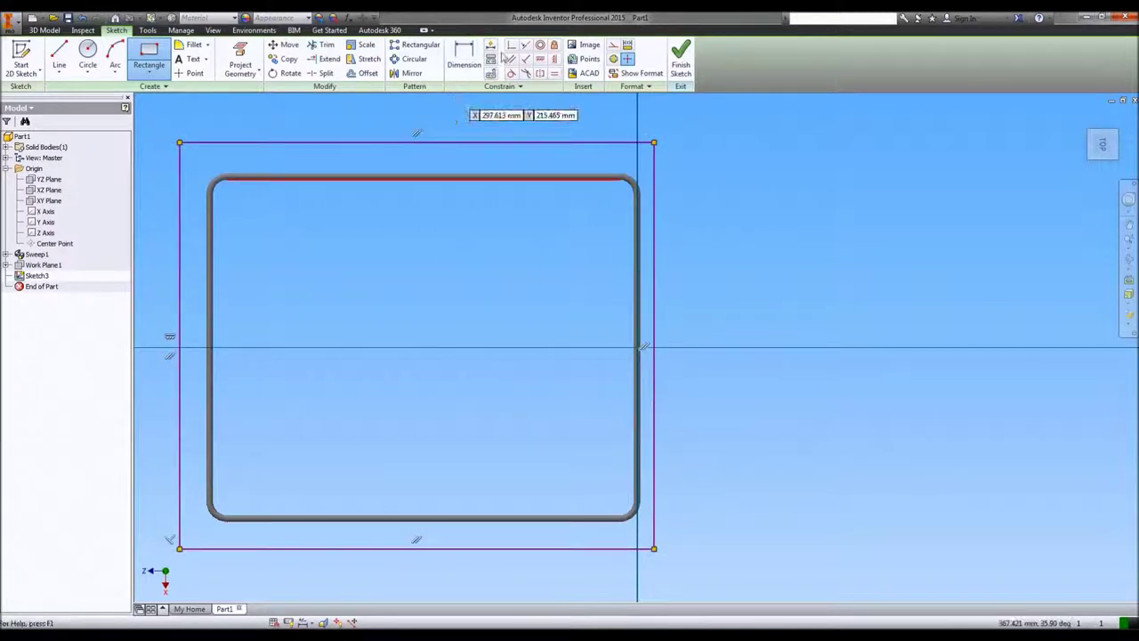
pyautogui.press('Escape')
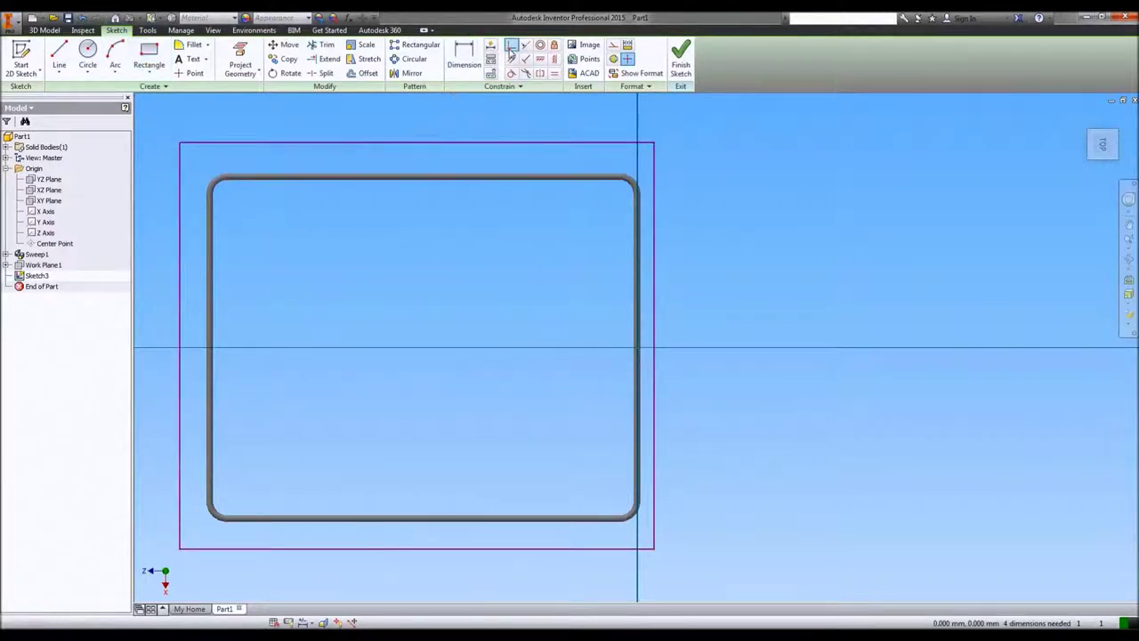
pyautogui.click(654, 347)
pyautogui.click(637, 347)
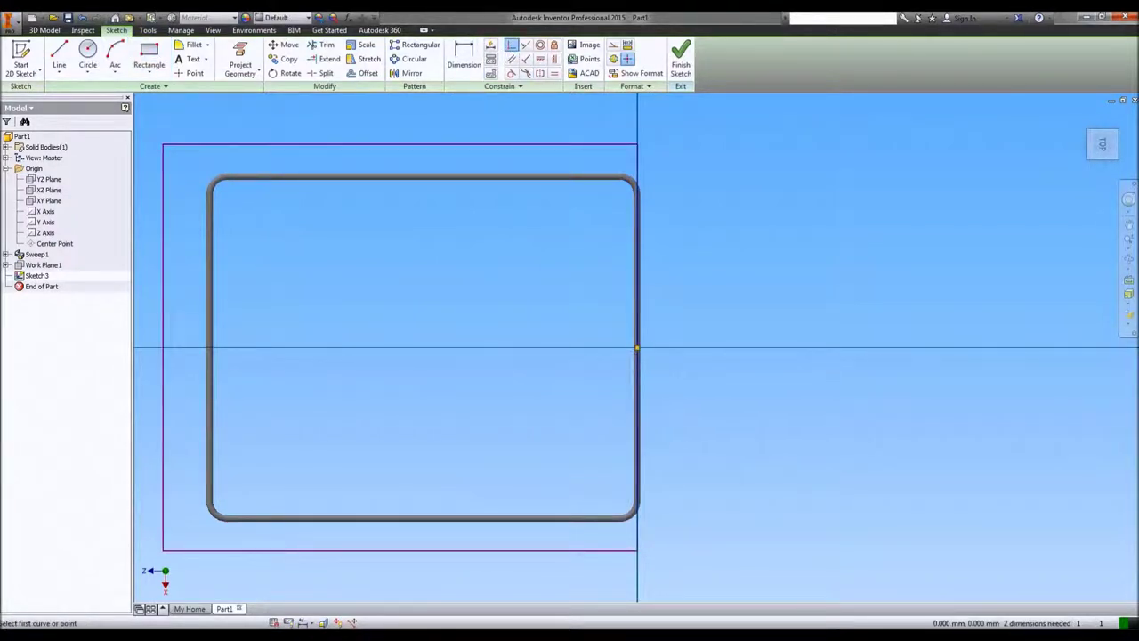
# - Dimension the rectangle on the offset plane to 515 mm wide and 425 mm high
pyautogui.moveTo(525, 263); pyautogui.dragTo(658, 255, button='middle')
pyautogui.click(462, 61)
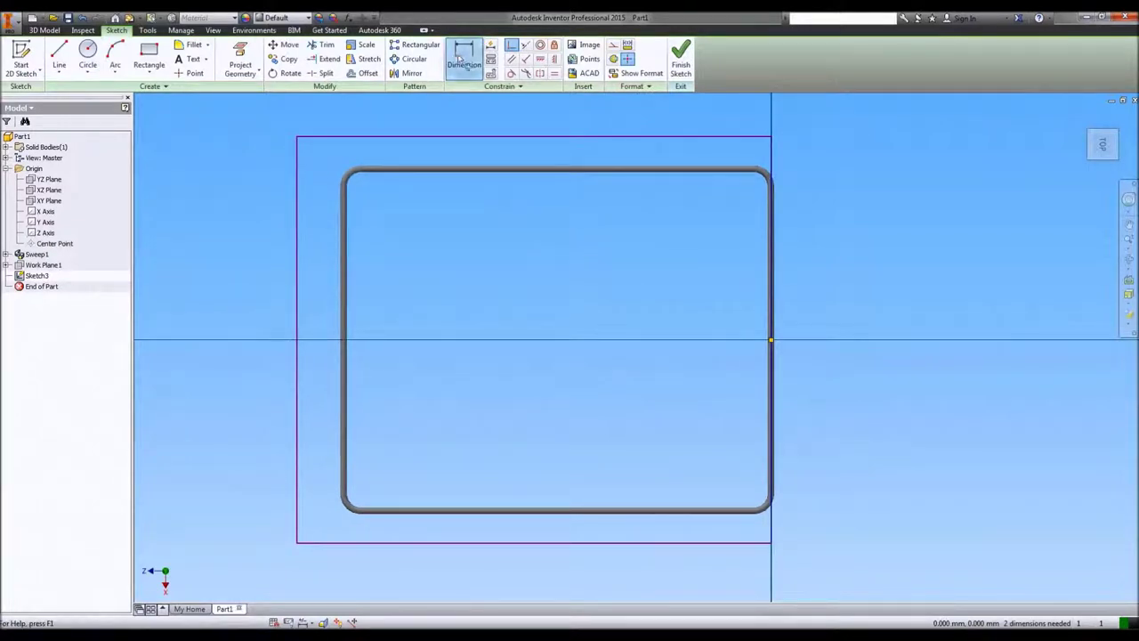
pyautogui.click(534, 137)
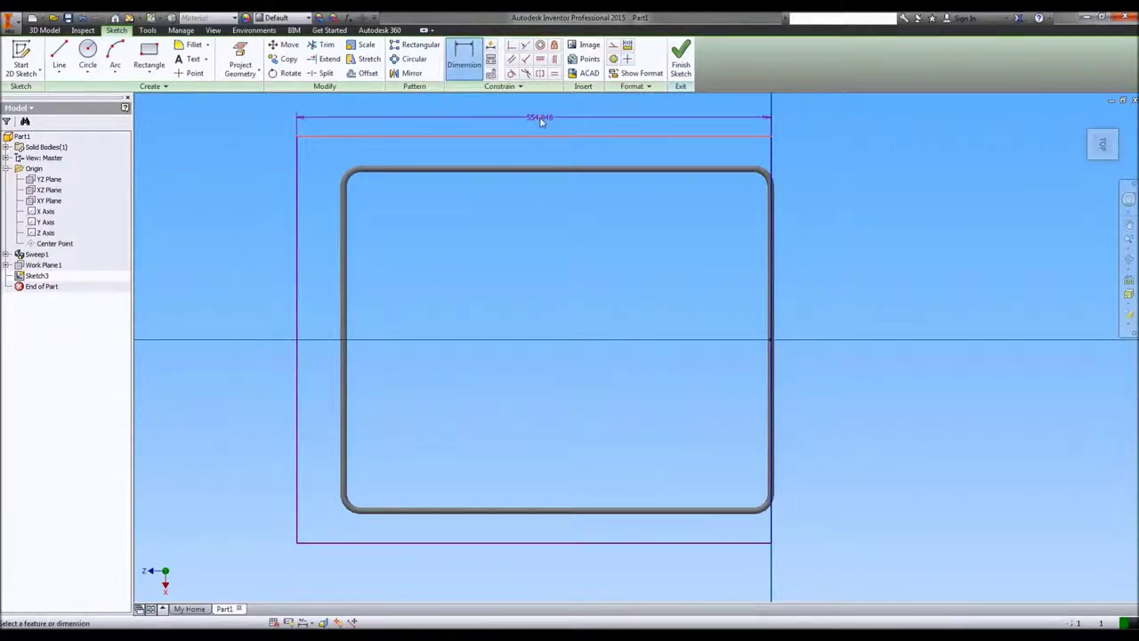
pyautogui.click(523, 122)
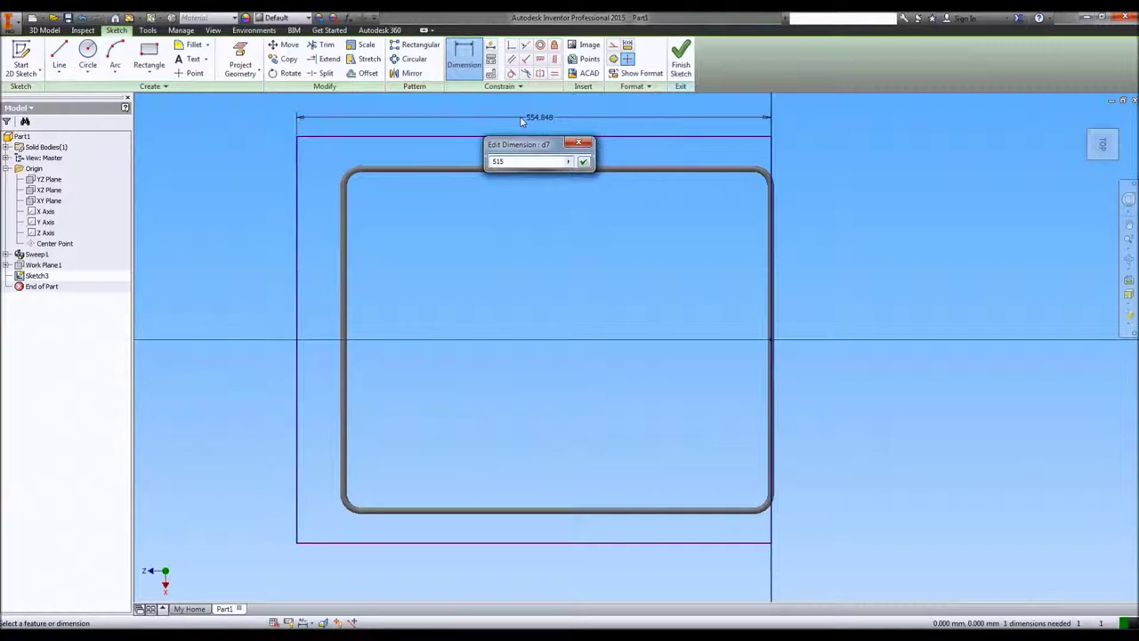
pyautogui.press('Return')
pyautogui.click(773, 171)
pyautogui.click(797, 170)
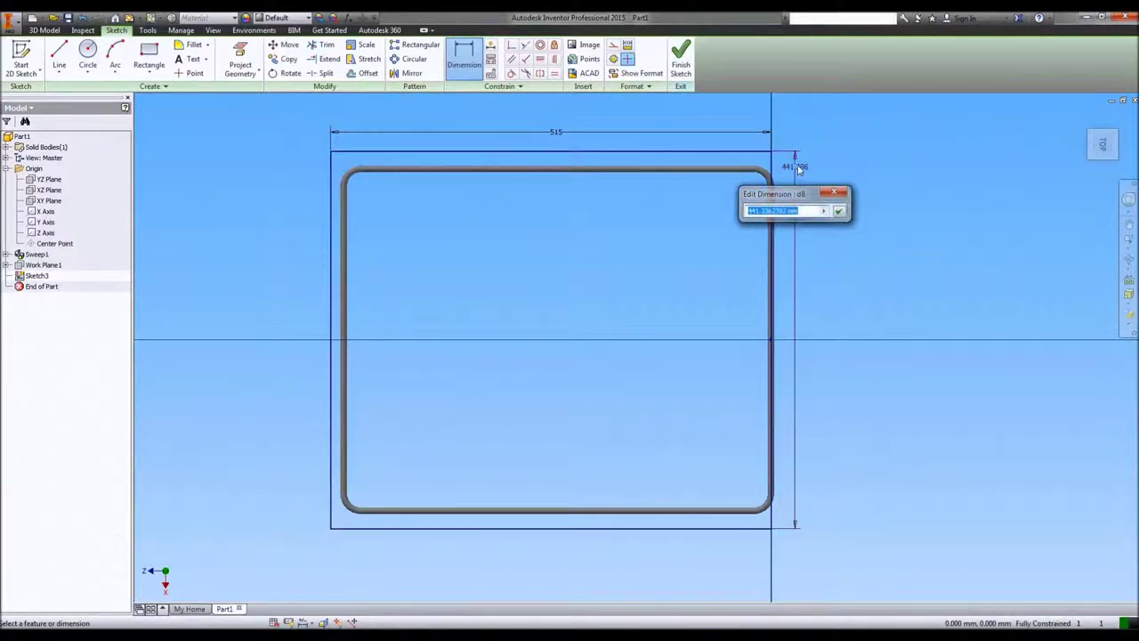
pyautogui.press('Return')
# - Fillet all four corners of the 515 by 425 mm rectangle with a 20 mm radius and finish the sketch
pyautogui.click(191, 45)
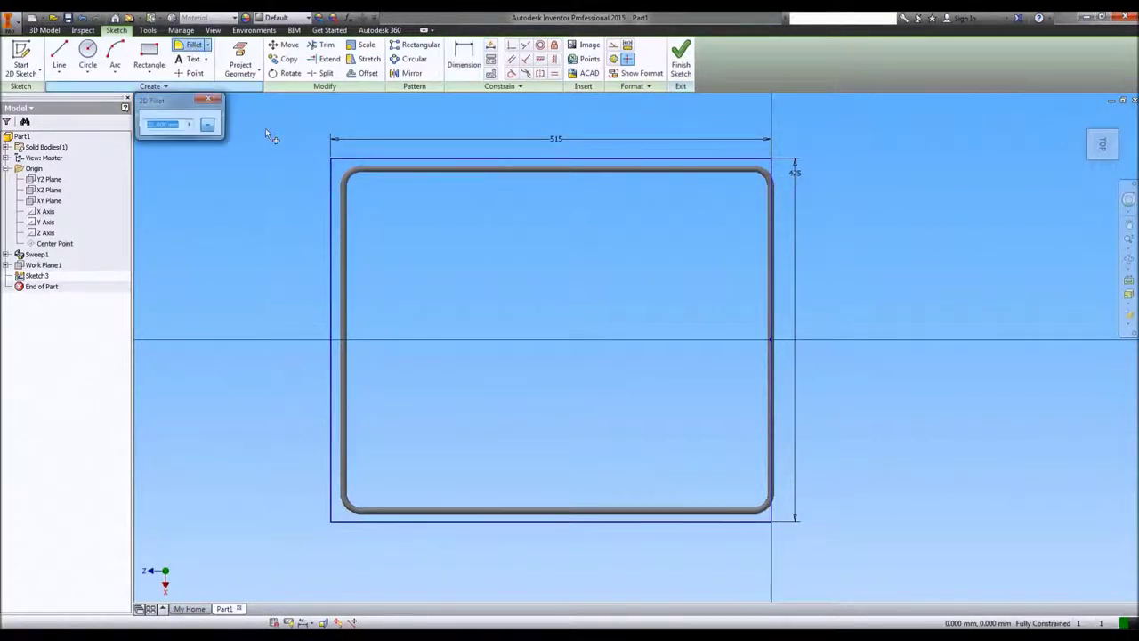
pyautogui.click(338, 167)
pyautogui.click(337, 519)
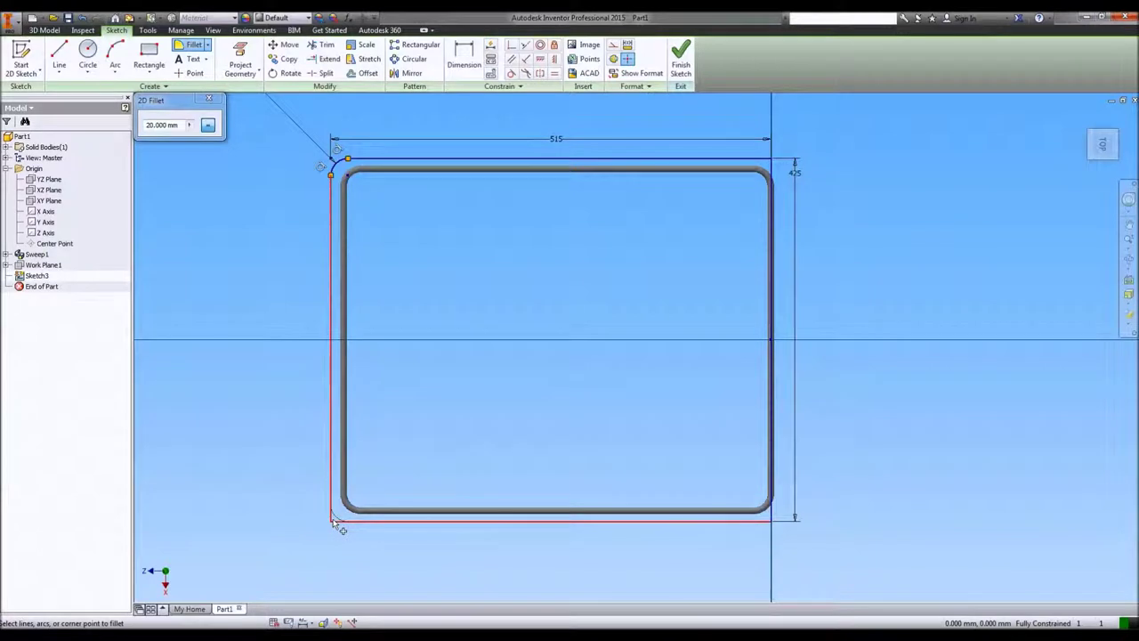
pyautogui.click(771, 524)
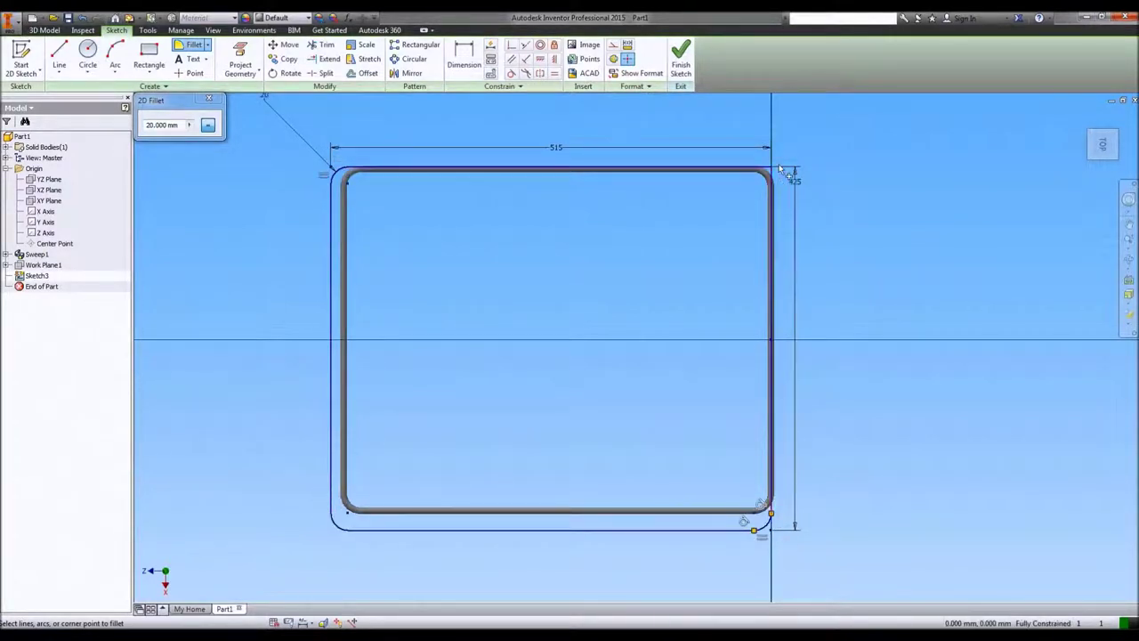
pyautogui.click(771, 169)
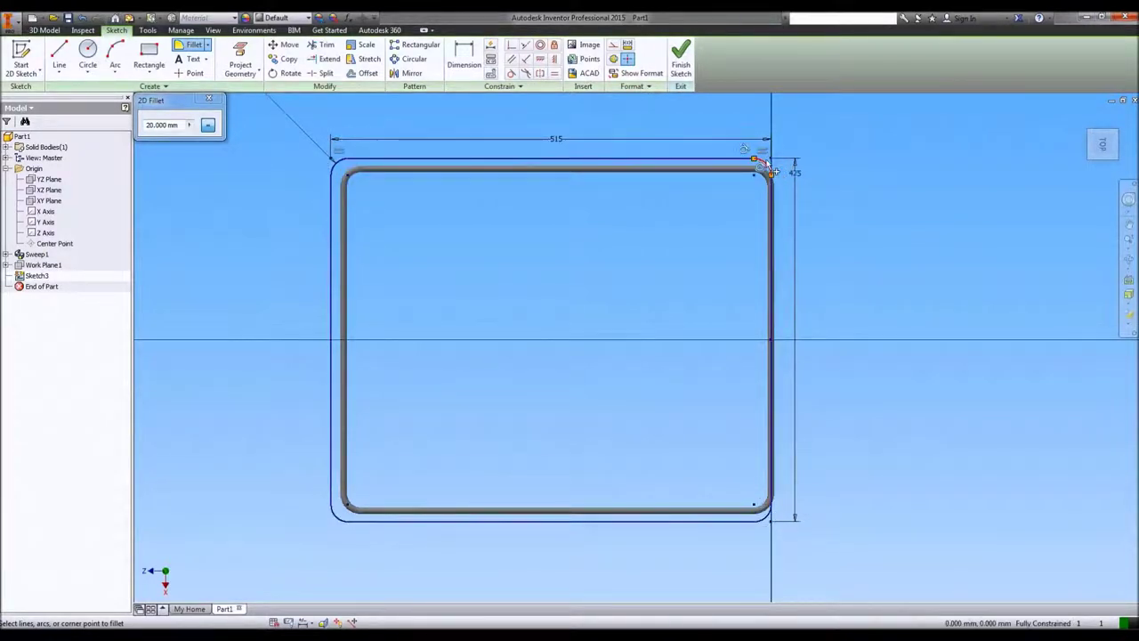
pyautogui.click(682, 57)
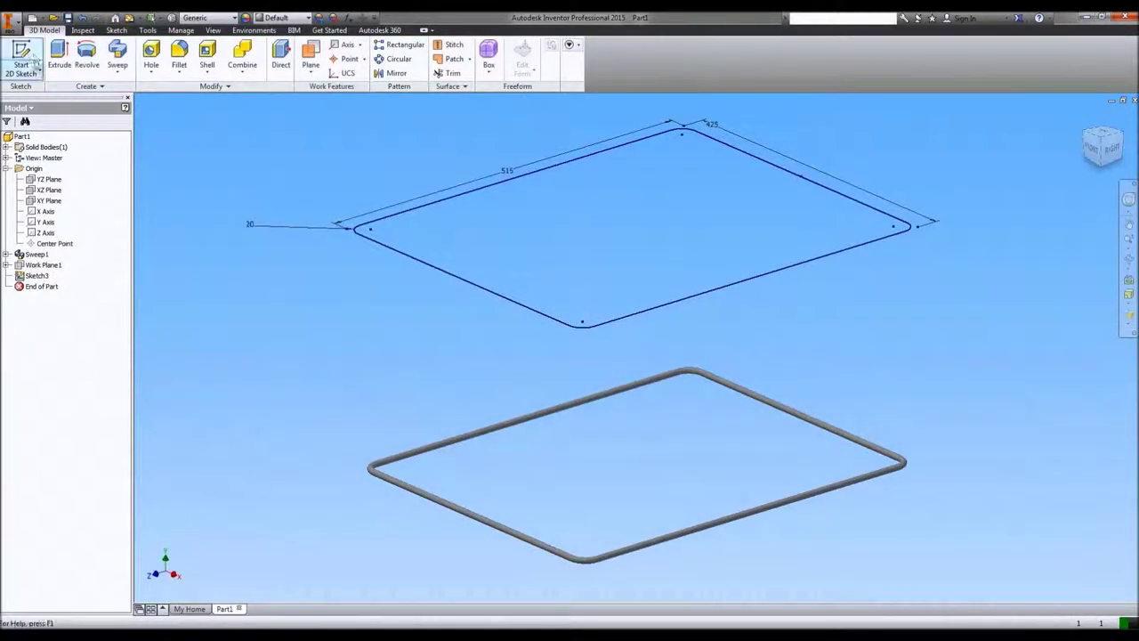
# - On the YZ plane, sketch a dimensioned profile circle centred on the projected side of the upper rounded rectangle, and finish the sketch
pyautogui.click(31, 54)
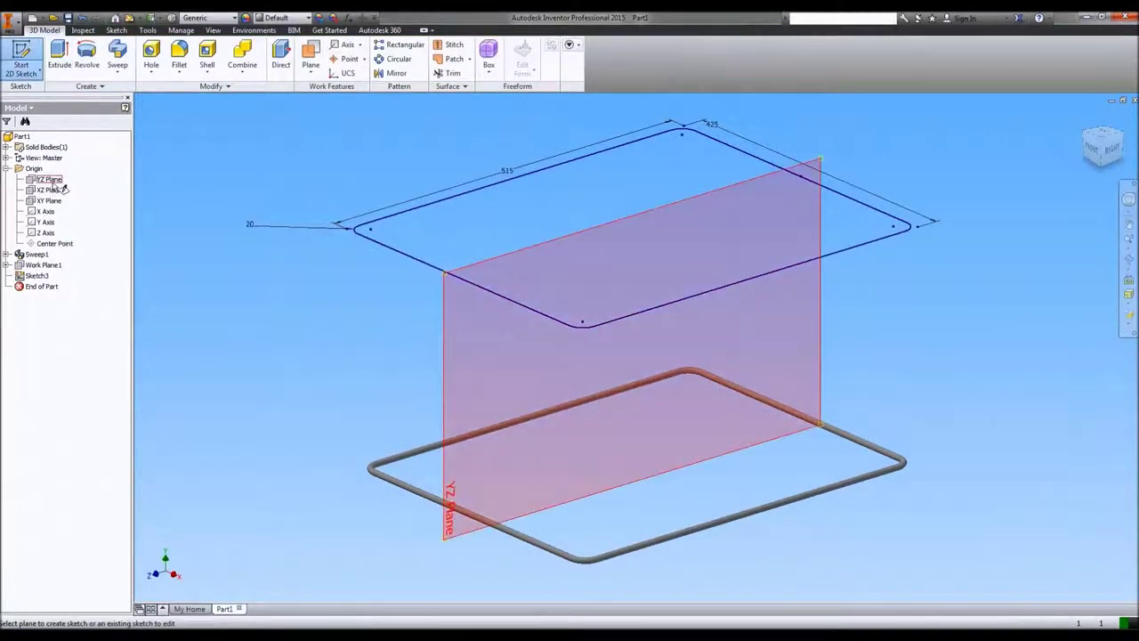
pyautogui.click(51, 182)
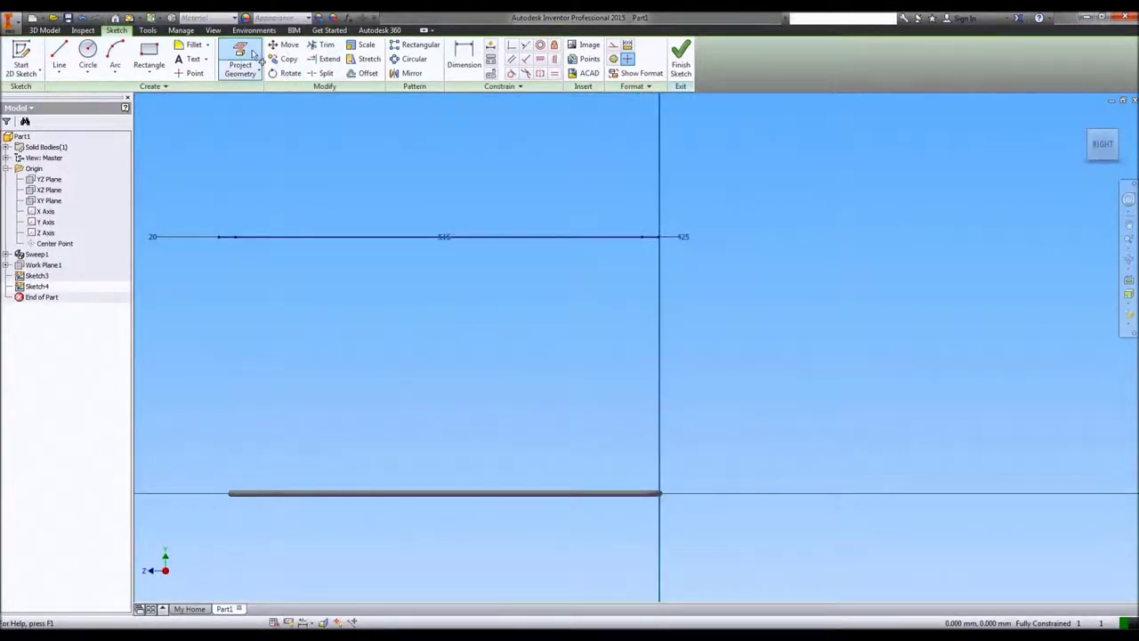
pyautogui.click(240, 57)
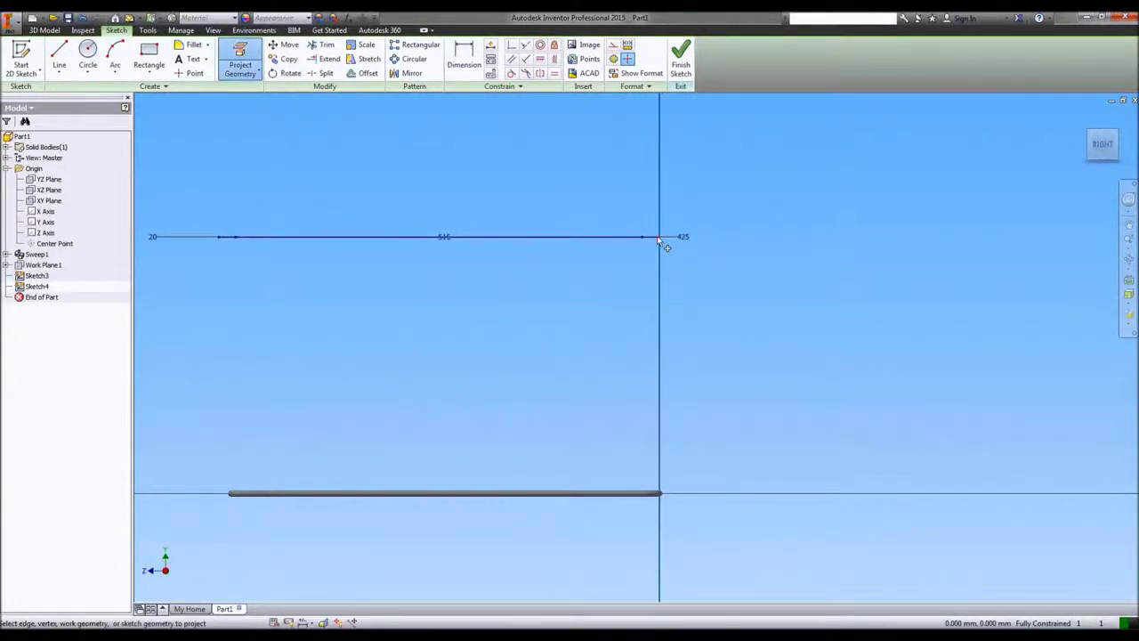
pyautogui.click(87, 55)
pyautogui.click(659, 237)
pyautogui.press('Escape')
pyautogui.click(680, 64)
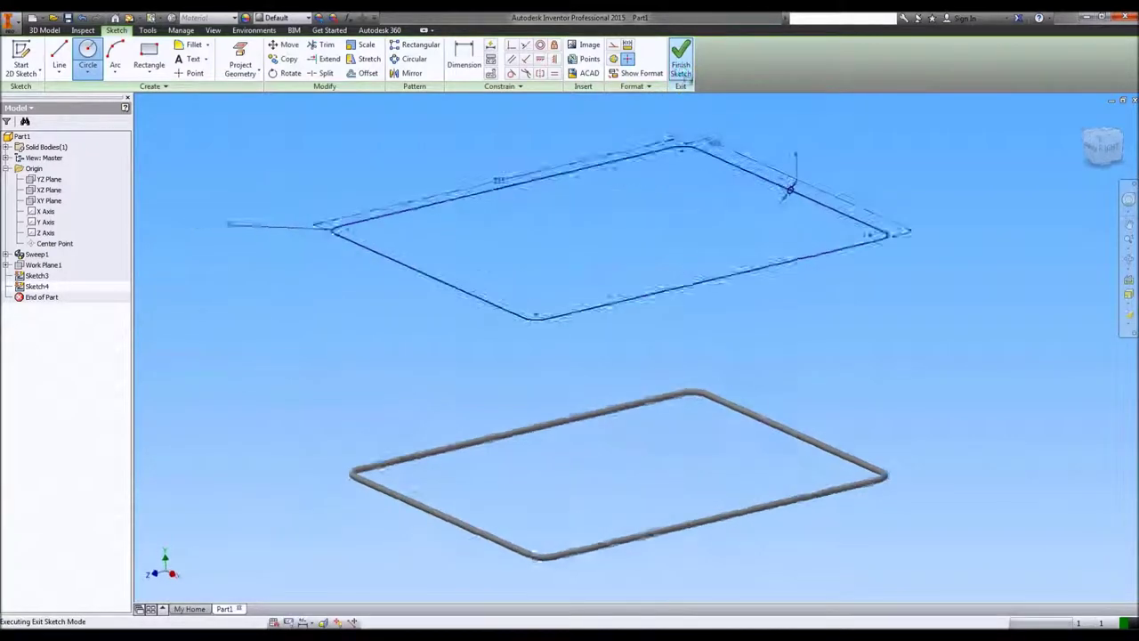
# - Sweep the small circle along the upper rounded rectangle as a solid, using the Path type with 0 taper and twist
pyautogui.scroll(5, 765, 182)
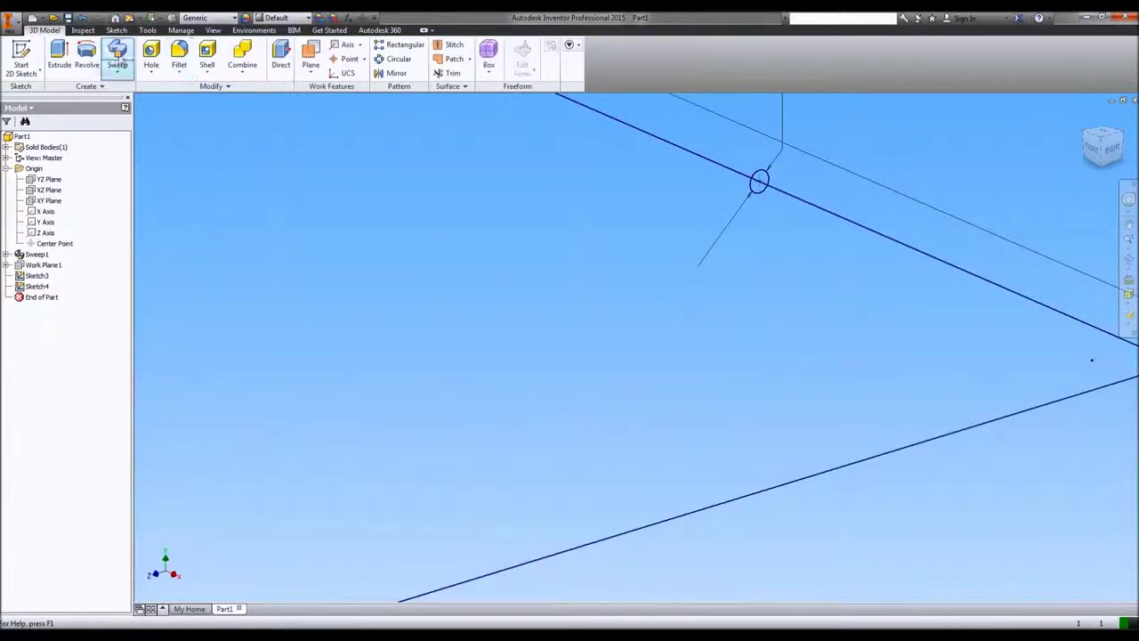
pyautogui.click(117, 56)
pyautogui.click(764, 180)
pyautogui.click(787, 194)
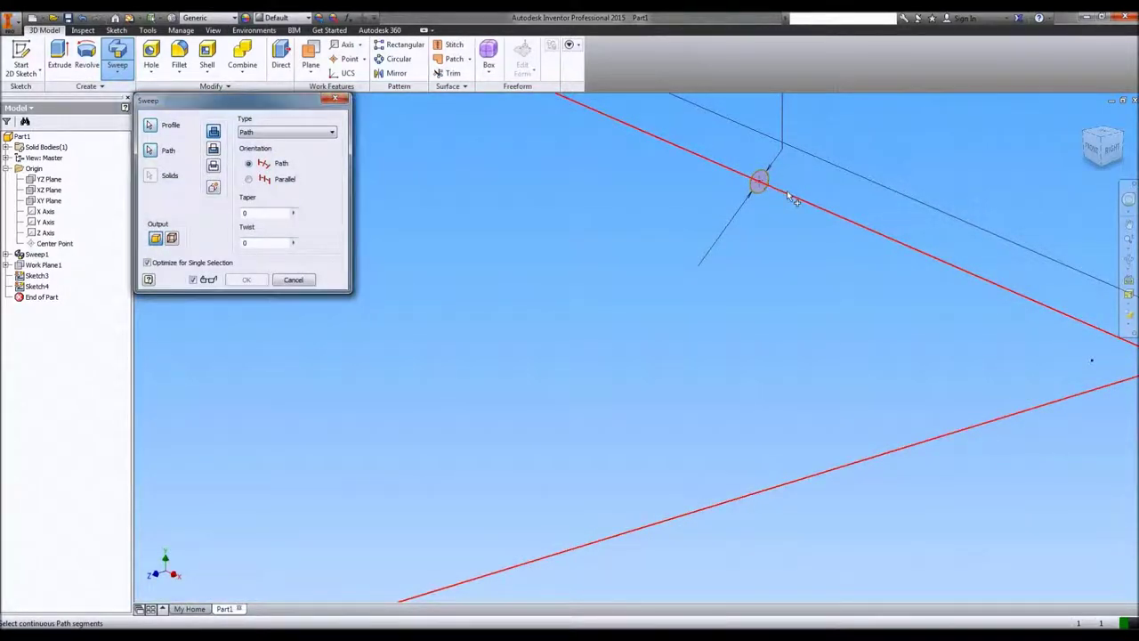
pyautogui.click(246, 280)
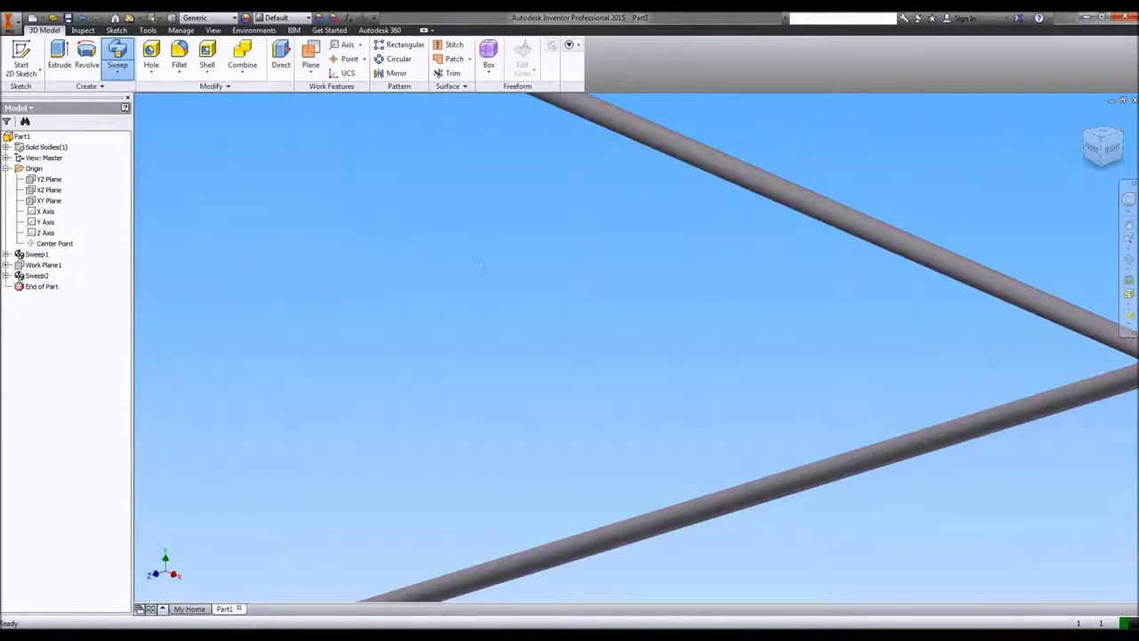
pyautogui.press('F6')
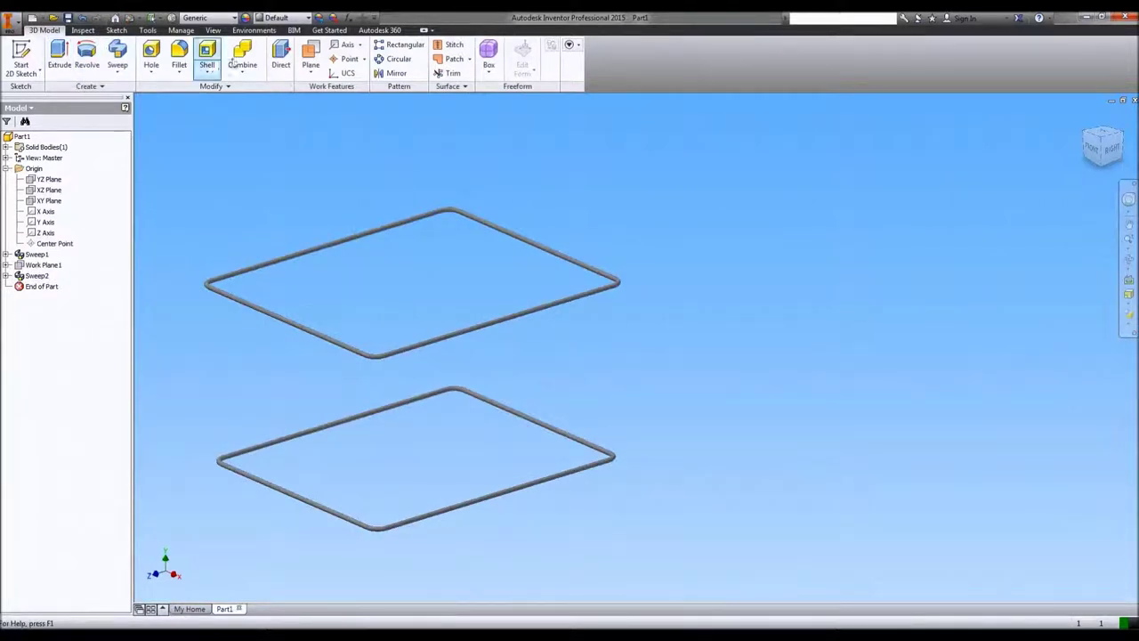
# - Create a work plane offset 600 mm upward from the XZ plane, above both swept rings
pyautogui.click(311, 53)
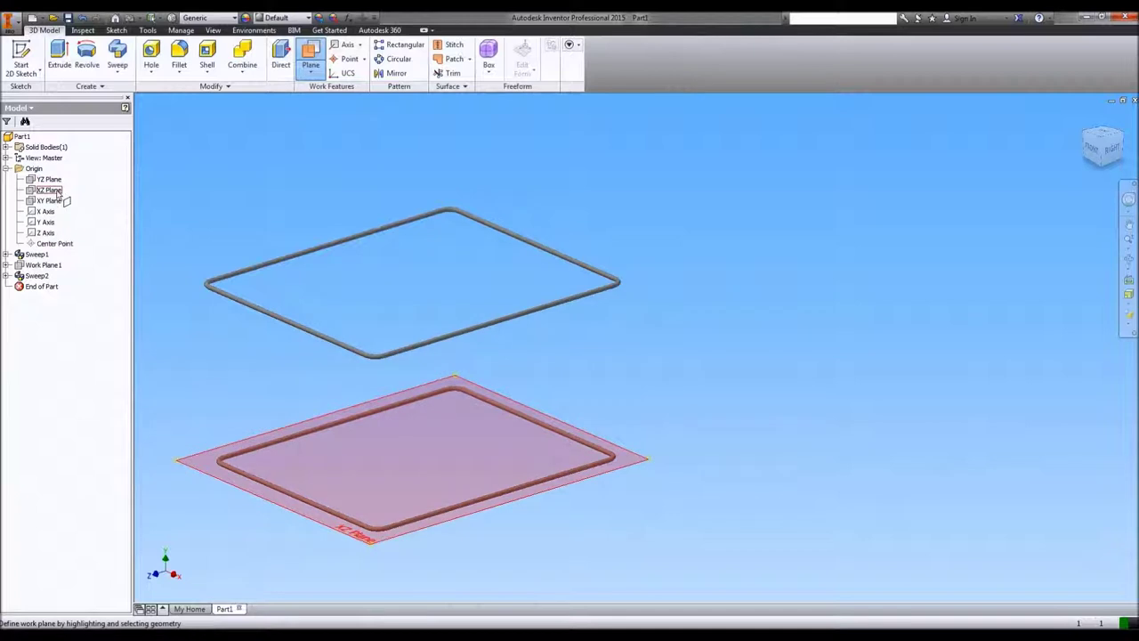
pyautogui.click(49, 189)
pyautogui.moveTo(521, 437); pyautogui.dragTo(532, 196)
pyautogui.write('600')
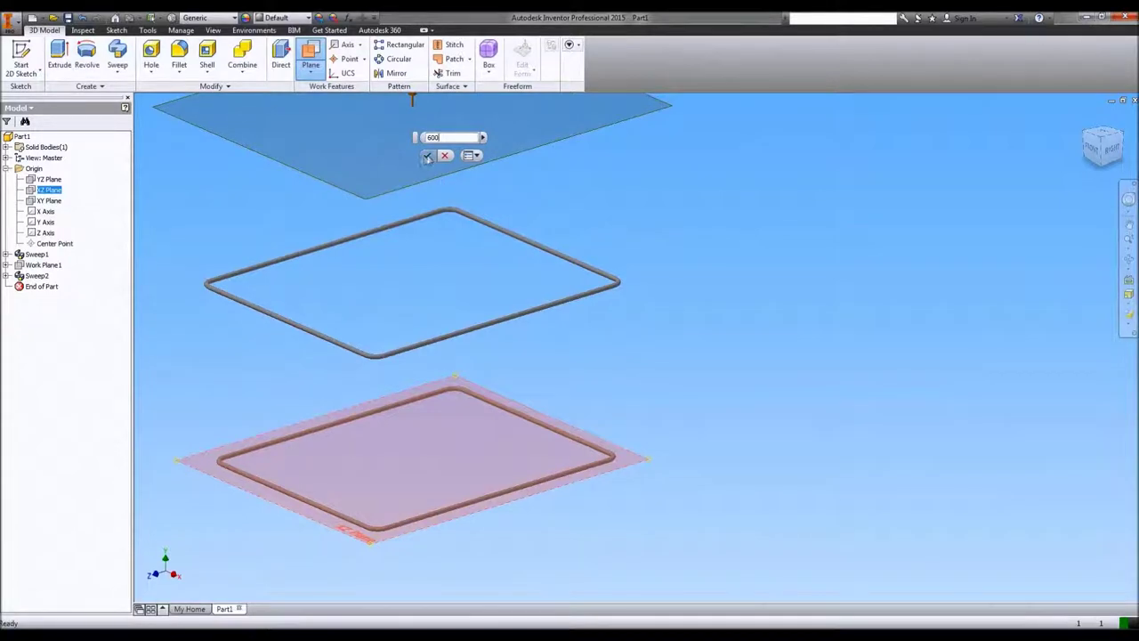
pyautogui.click(427, 155)
# - Start a sketch on the 600 mm offset work plane and turn off that plane's visibility
pyautogui.click(469, 166)
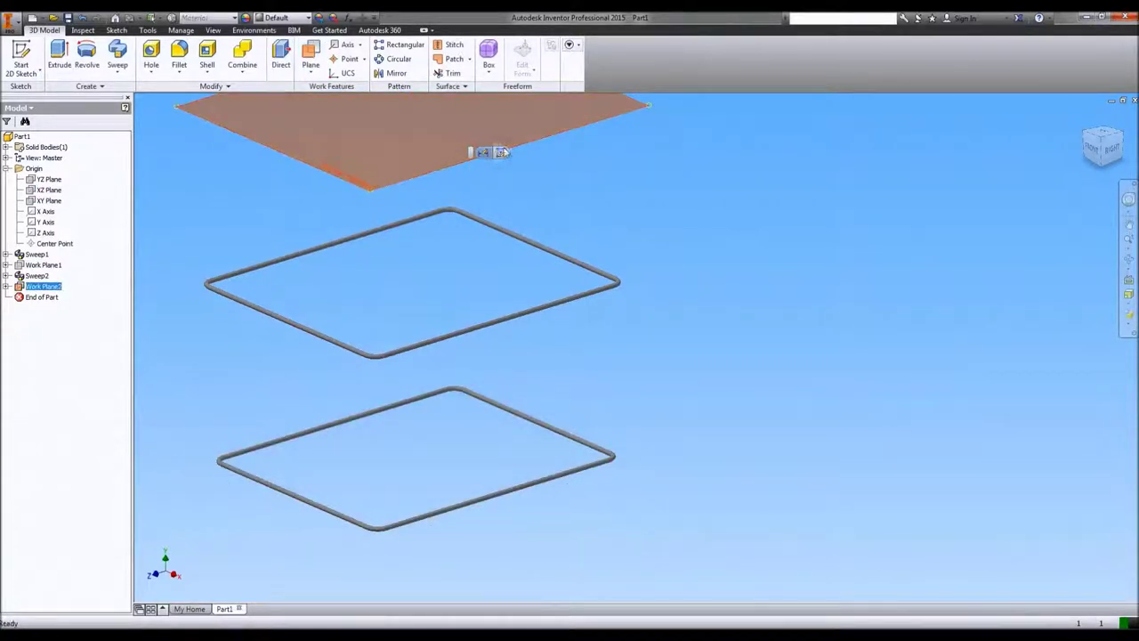
pyautogui.click(485, 152)
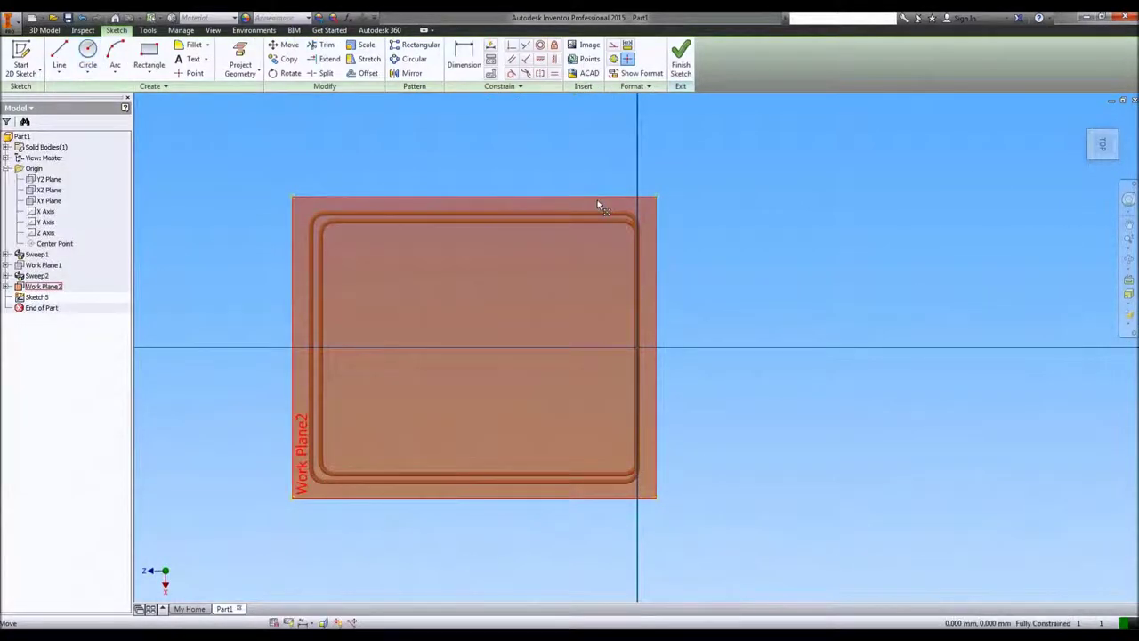
pyautogui.rightClick(597, 200)
pyautogui.click(589, 336)
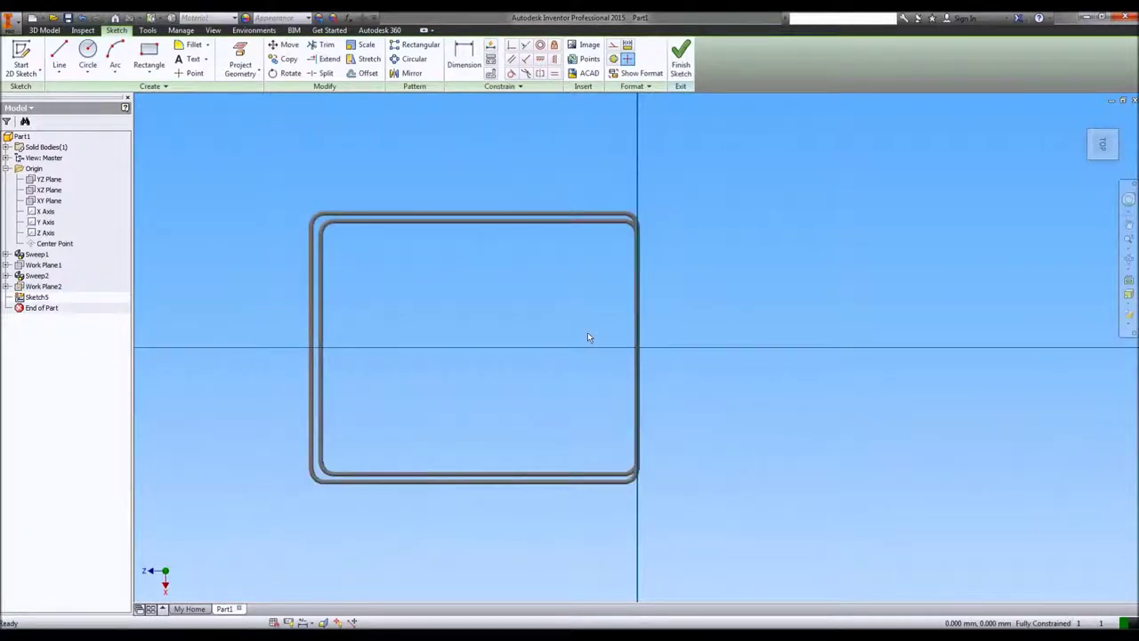
# - Sketch a rectangle about 560 mm wide around both rings and constrain its right side's midpoint coincident with the origin
pyautogui.click(149, 56)
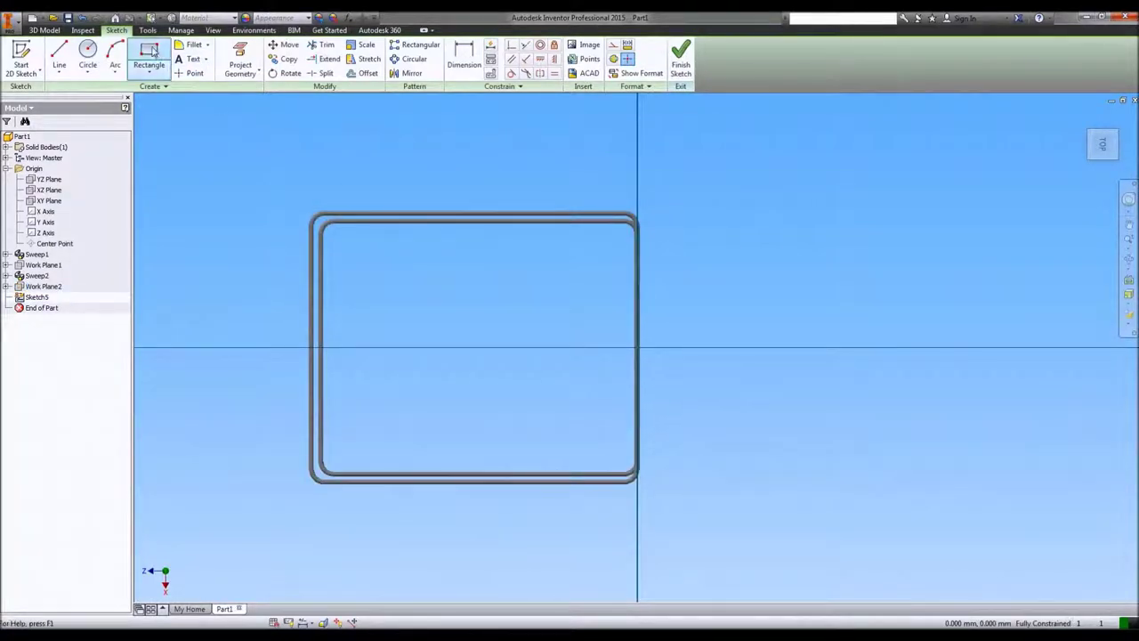
pyautogui.click(287, 196)
pyautogui.click(639, 512)
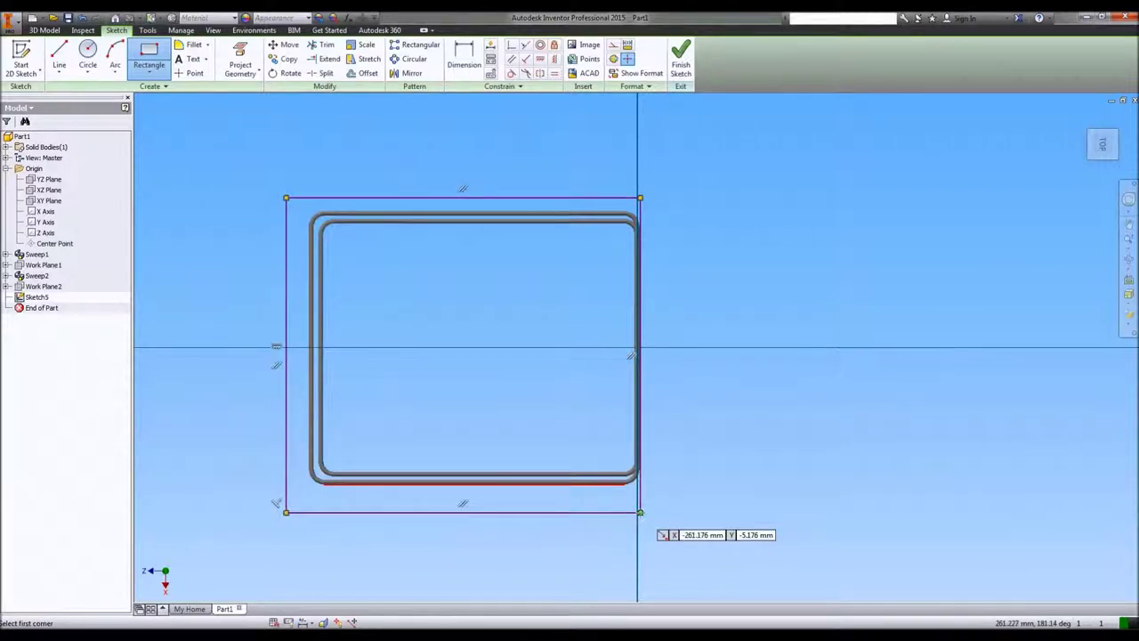
pyautogui.click(512, 46)
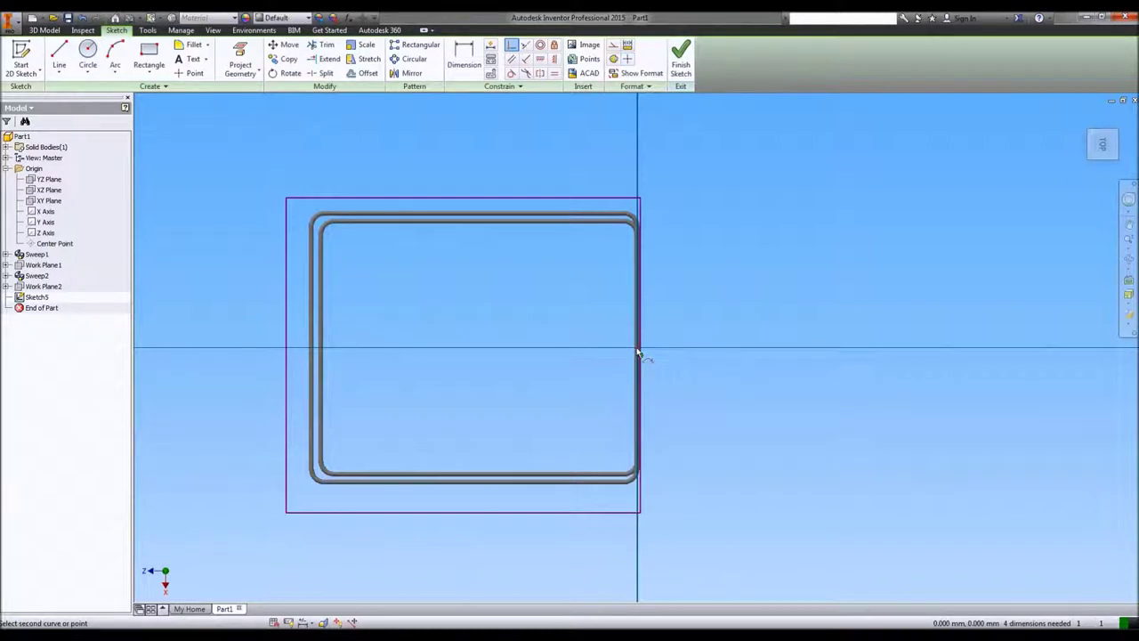
pyautogui.click(636, 350)
# - Dimension the rectangle on the topmost plane to 530 mm wide and 450 mm high
pyautogui.click(463, 56)
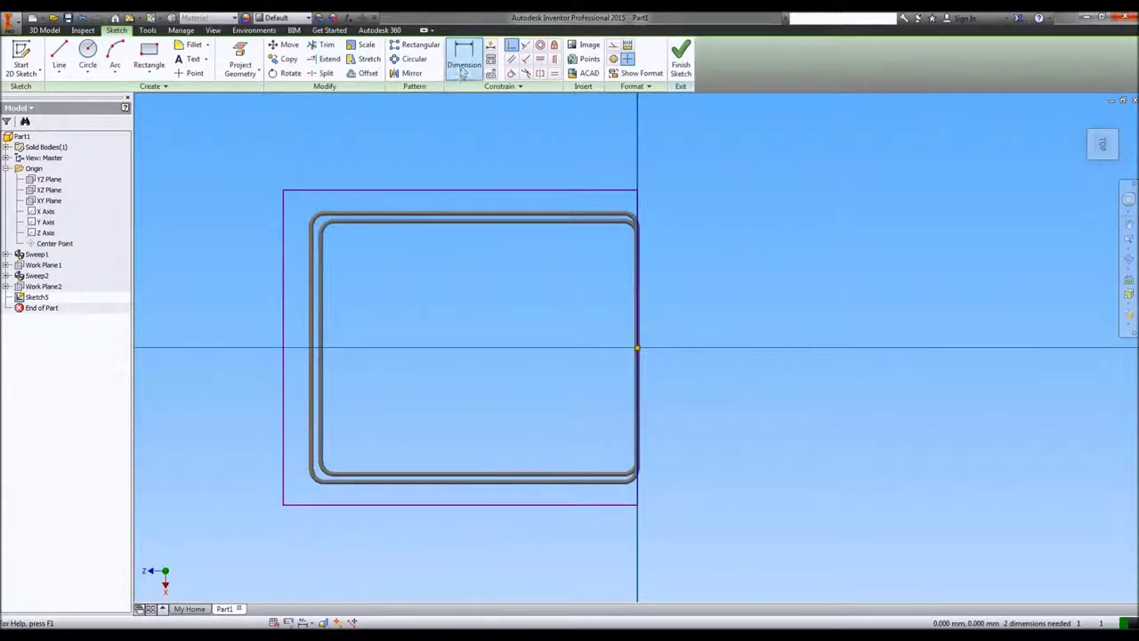
pyautogui.click(489, 192)
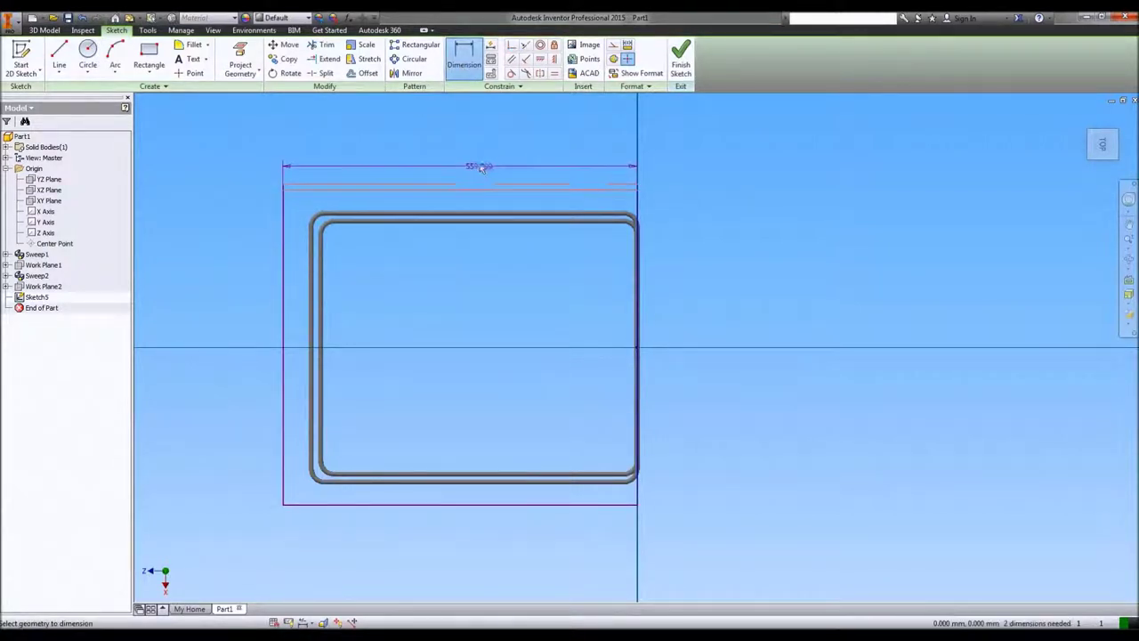
pyautogui.click(481, 164)
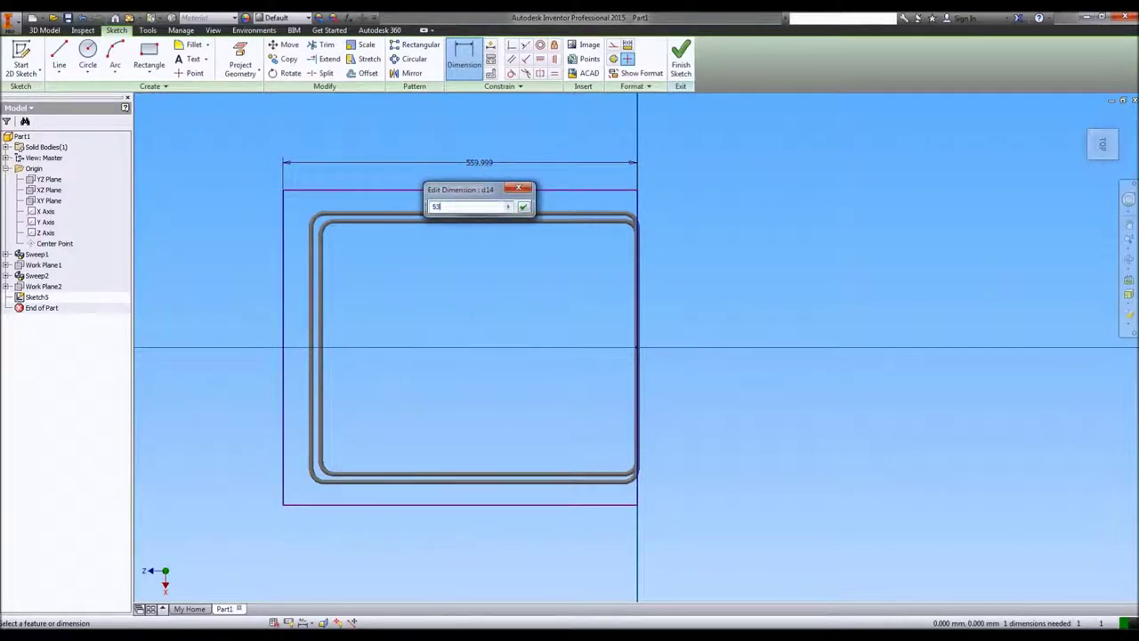
pyautogui.write('530')
pyautogui.press('Return')
pyautogui.click(637, 207)
pyautogui.click(682, 211)
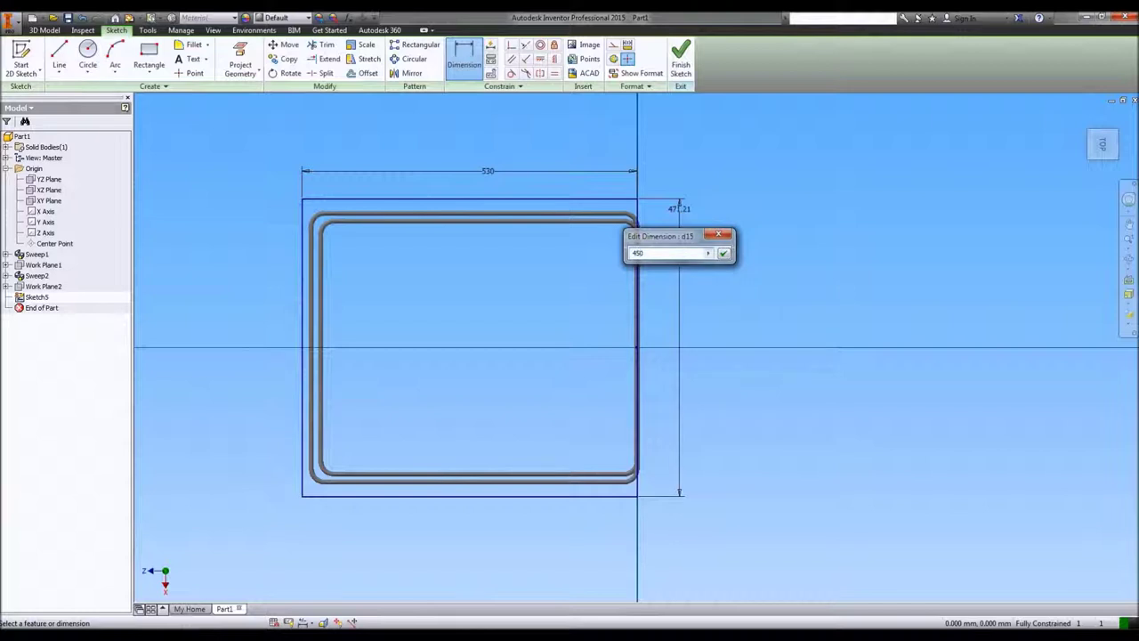
pyautogui.press('Return')
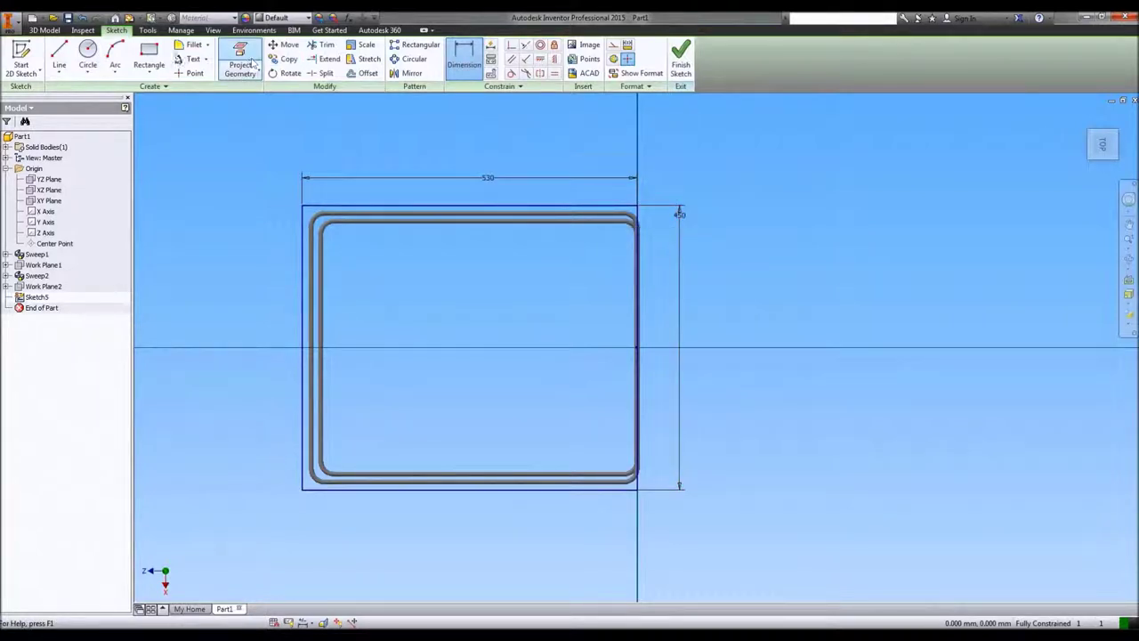
# - Fillet all four corners of the 530 by 450 mm rectangle with a 20 mm radius and finish the sketch
pyautogui.click(192, 45)
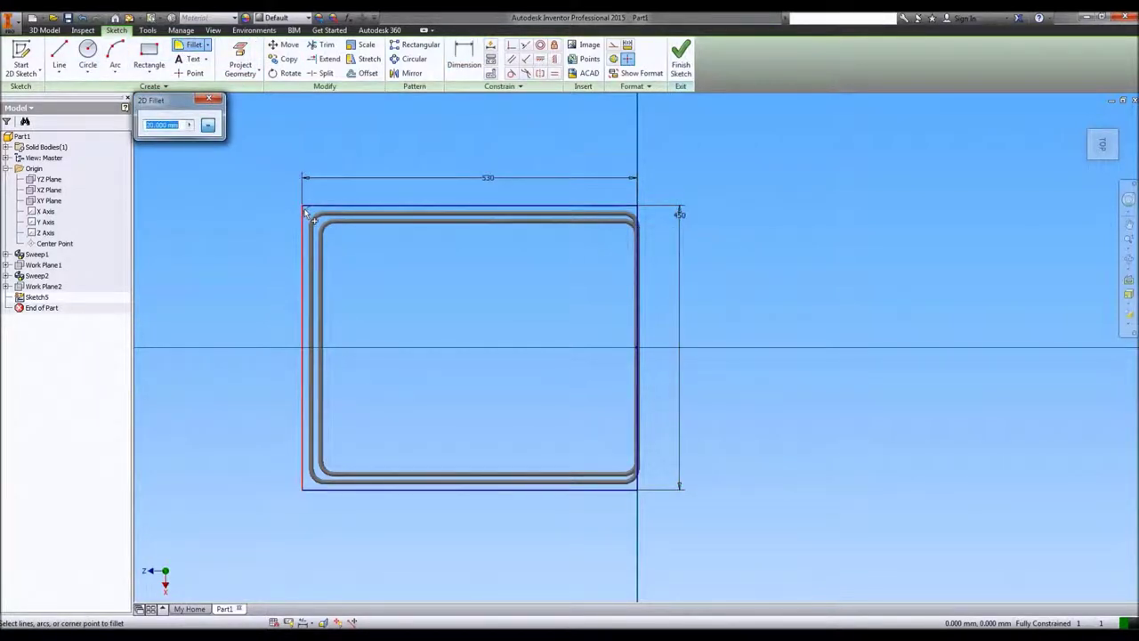
pyautogui.write('20')
pyautogui.click(304, 210)
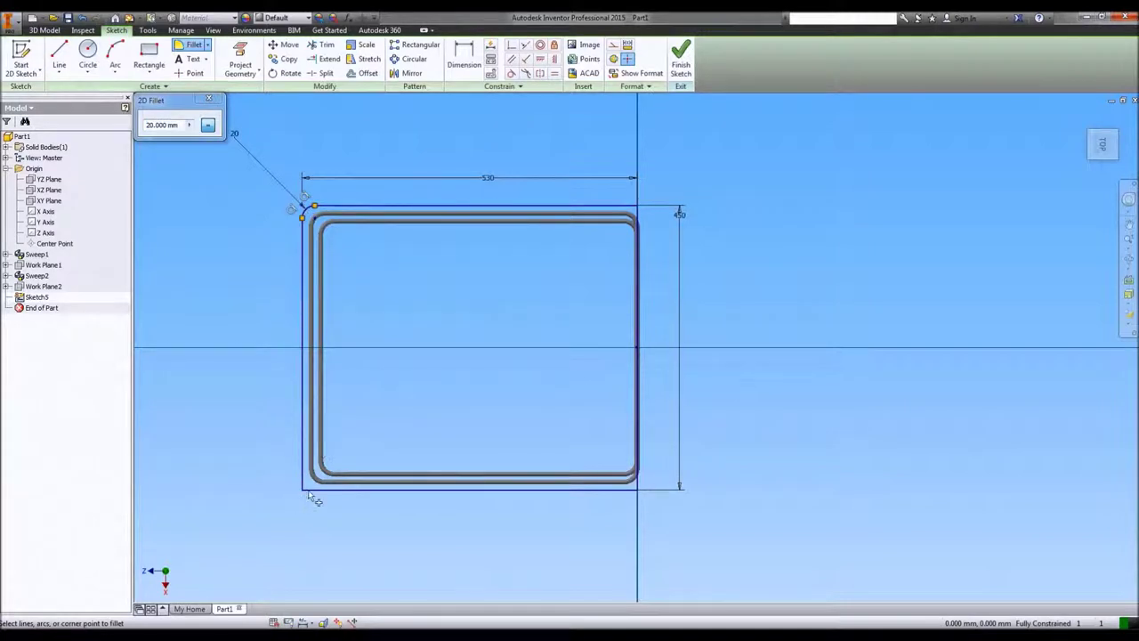
pyautogui.click(306, 489)
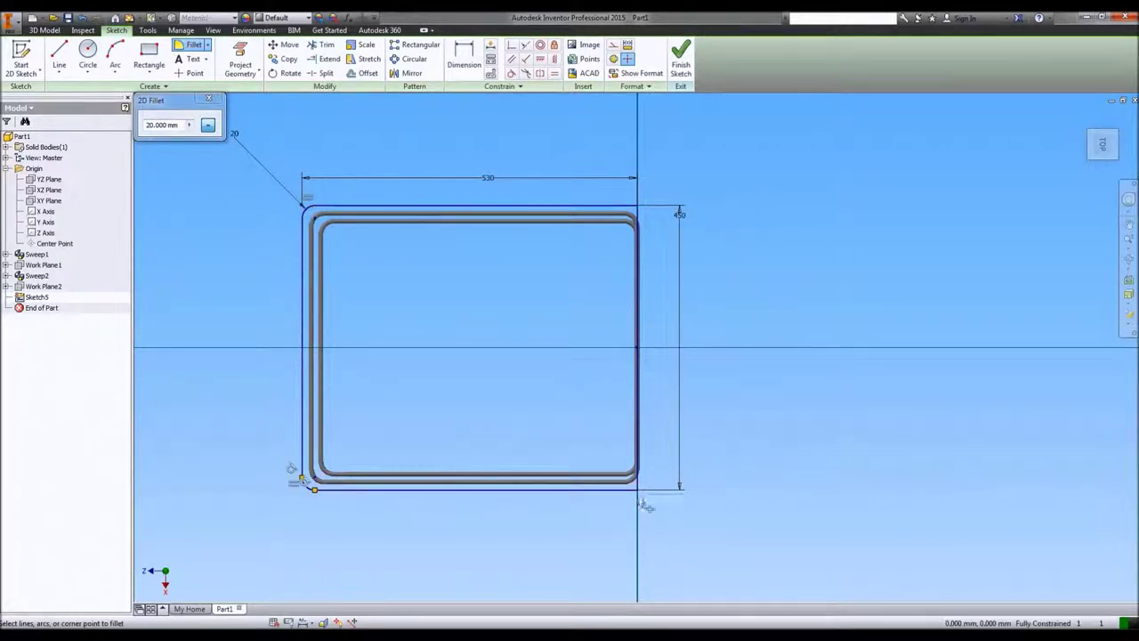
pyautogui.click(633, 489)
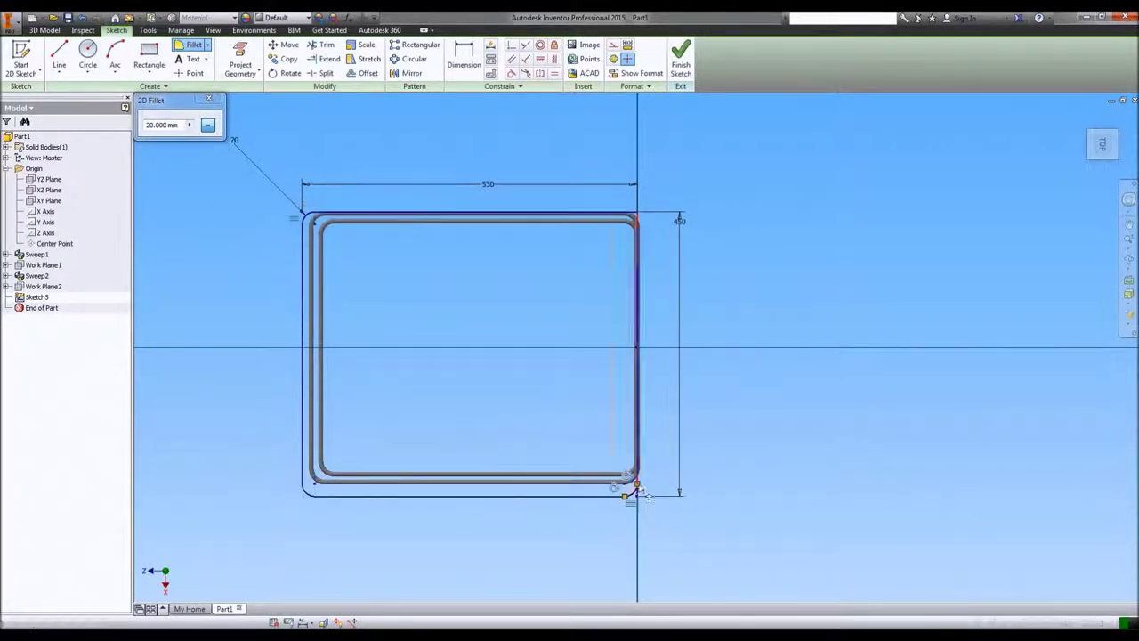
pyautogui.click(643, 219)
pyautogui.click(684, 71)
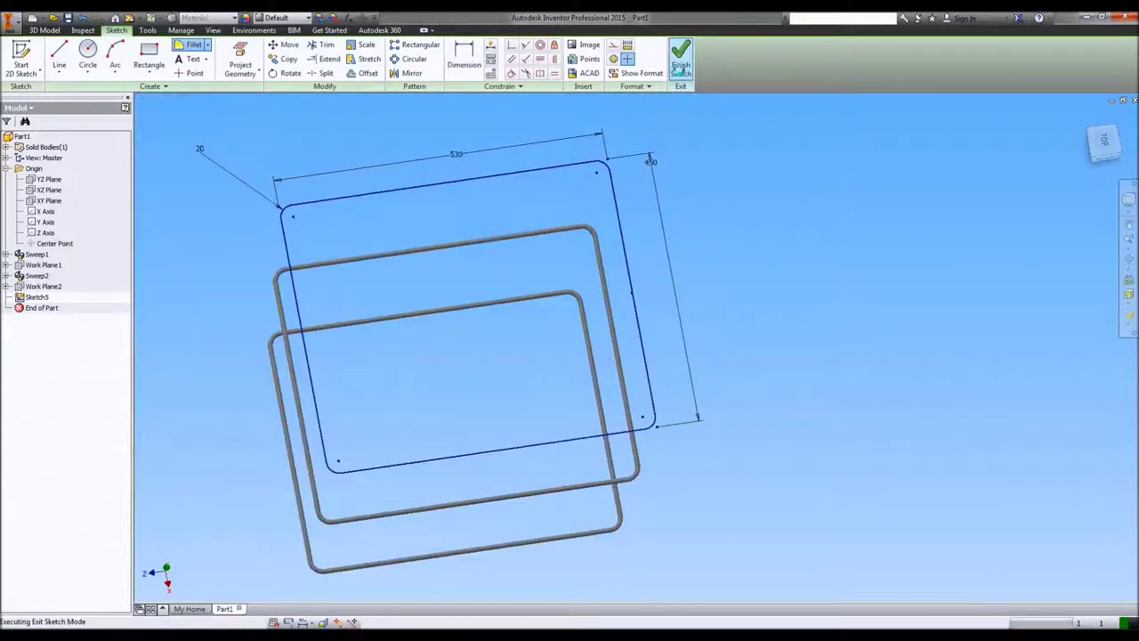
# - Start a sketch on the YZ plane and project the point where the topmost rounded rectangle crosses it
pyautogui.click(21, 59)
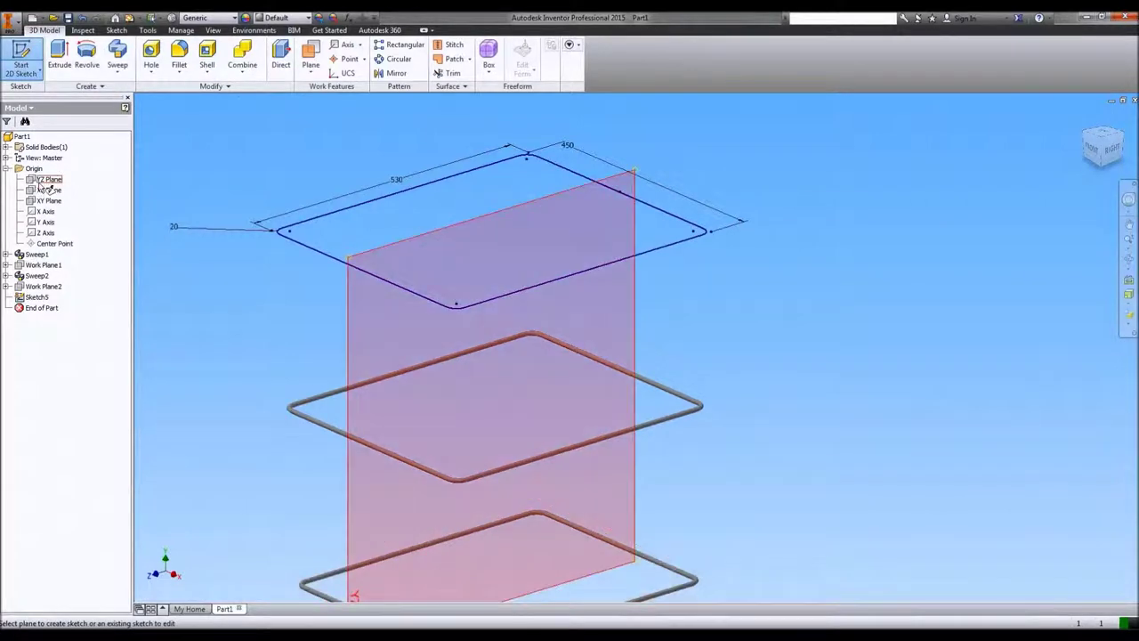
pyautogui.click(49, 179)
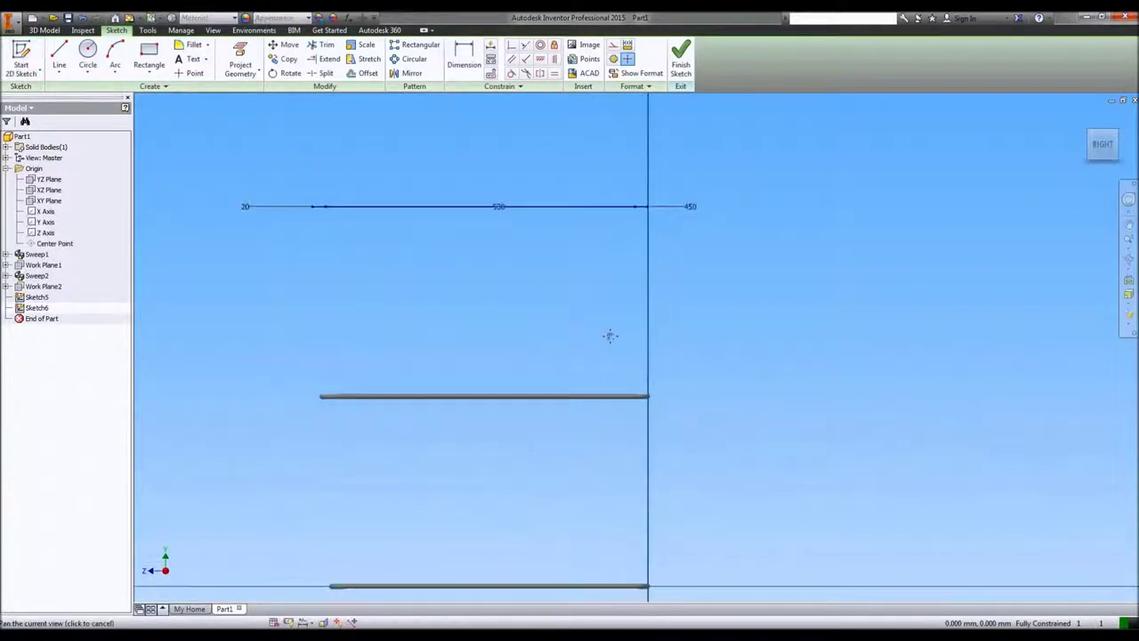
pyautogui.click(244, 58)
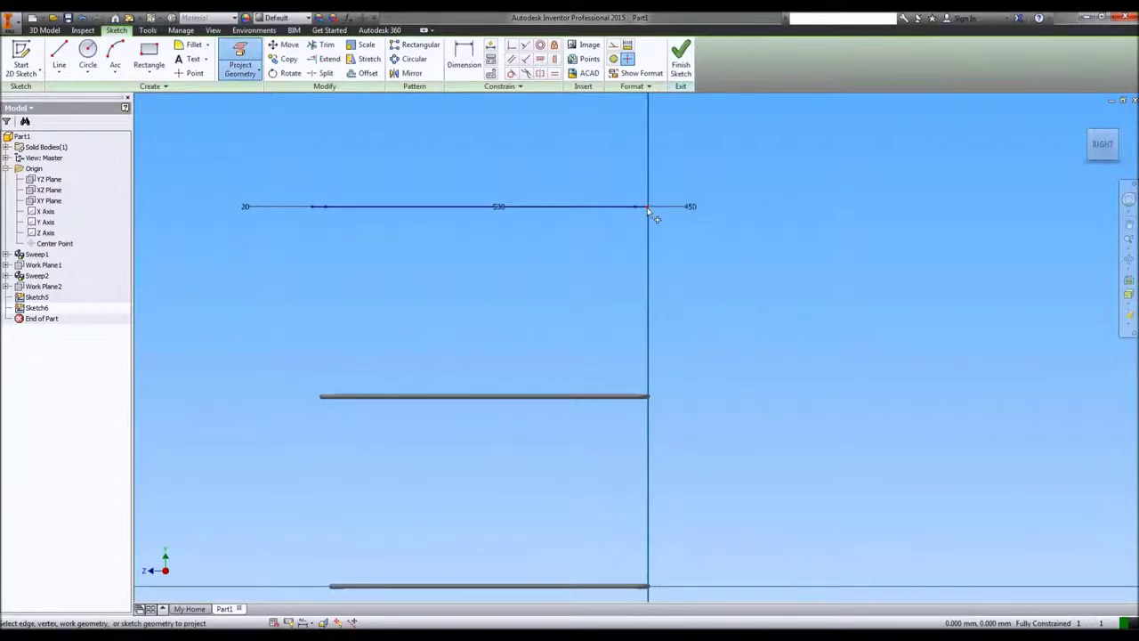
# - Draw an 8 mm diameter circle centred on the projected point of the topmost rectangle and finish the sketch
pyautogui.click(87, 55)
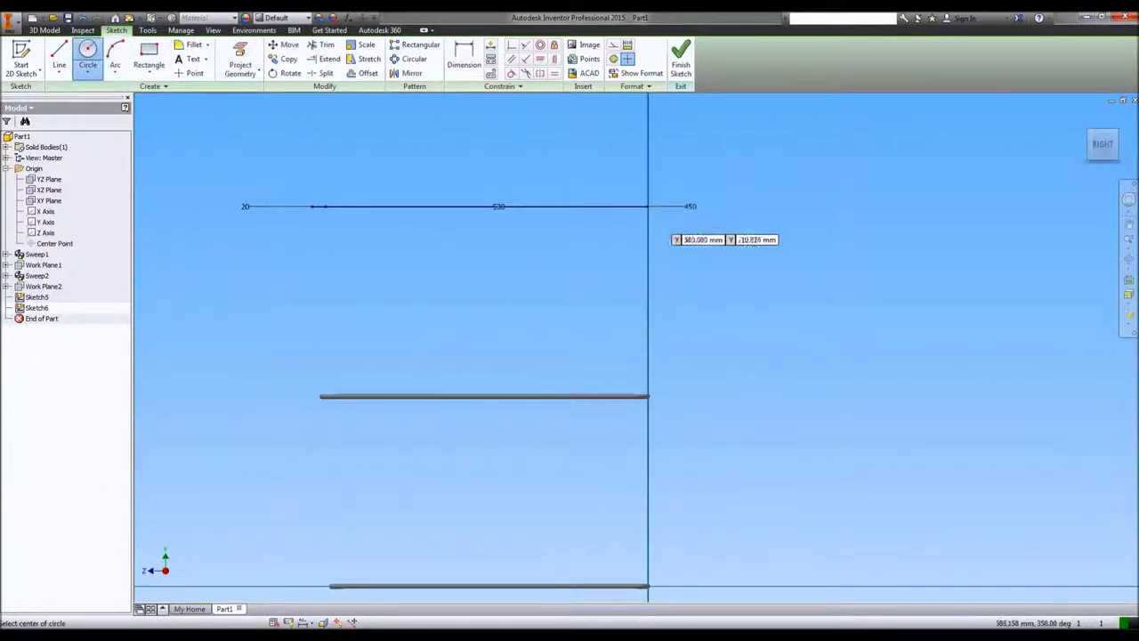
pyautogui.click(647, 207)
pyautogui.write('8')
pyautogui.press('Return')
pyautogui.click(680, 64)
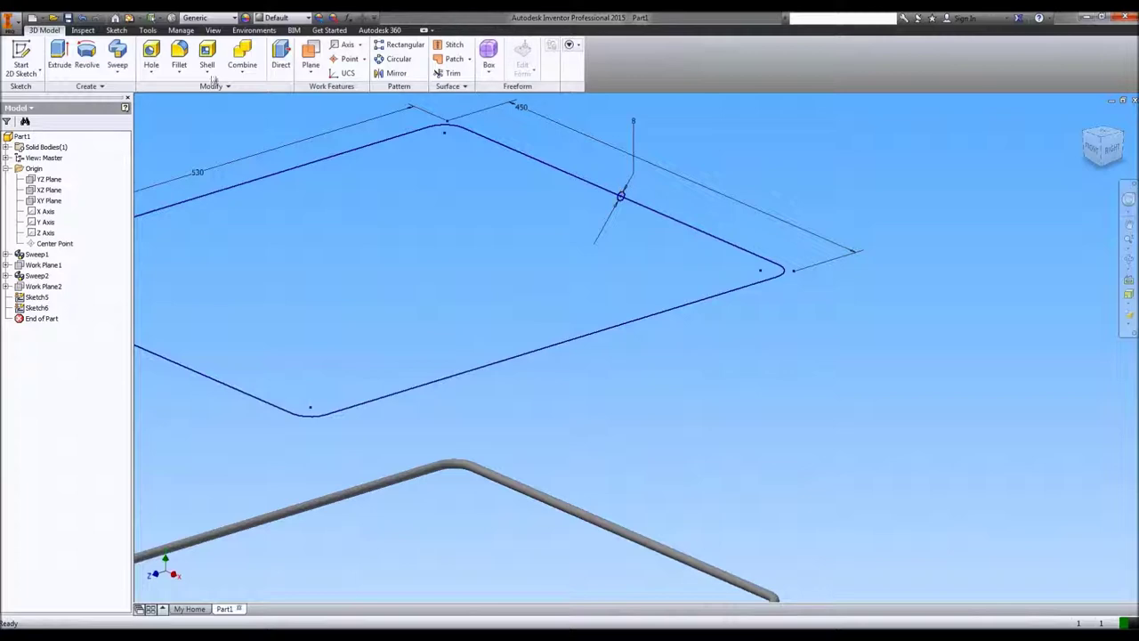
# - Sweep the 8 mm circle along the topmost rounded rectangle to form the third ring
pyautogui.click(117, 55)
pyautogui.scroll(-3, 620, 193)
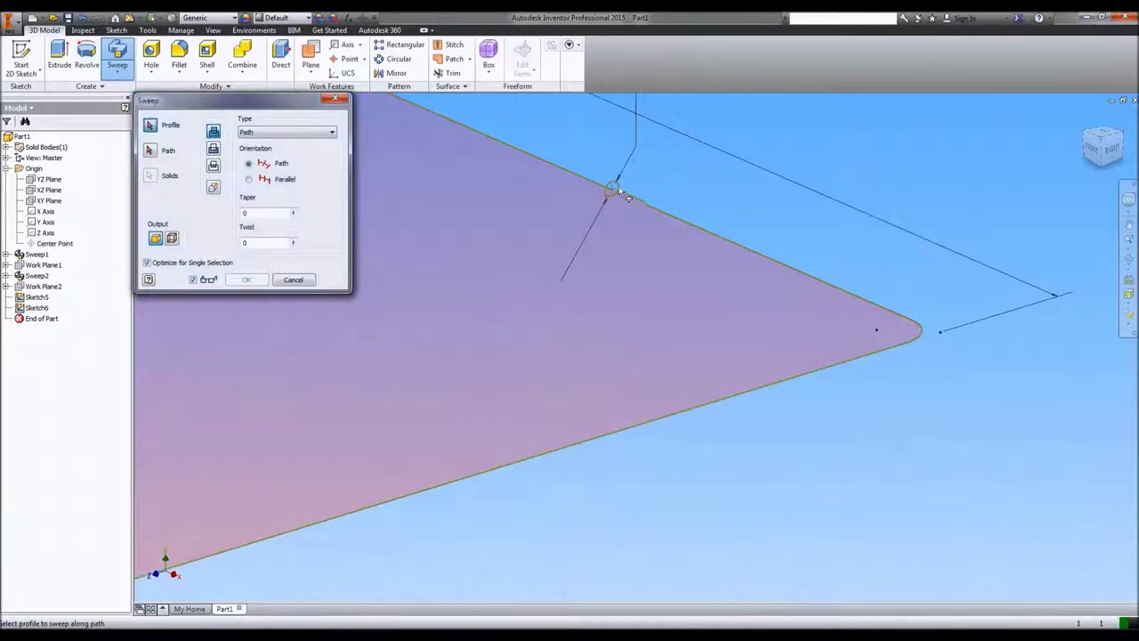
pyautogui.click(613, 190)
pyautogui.click(657, 208)
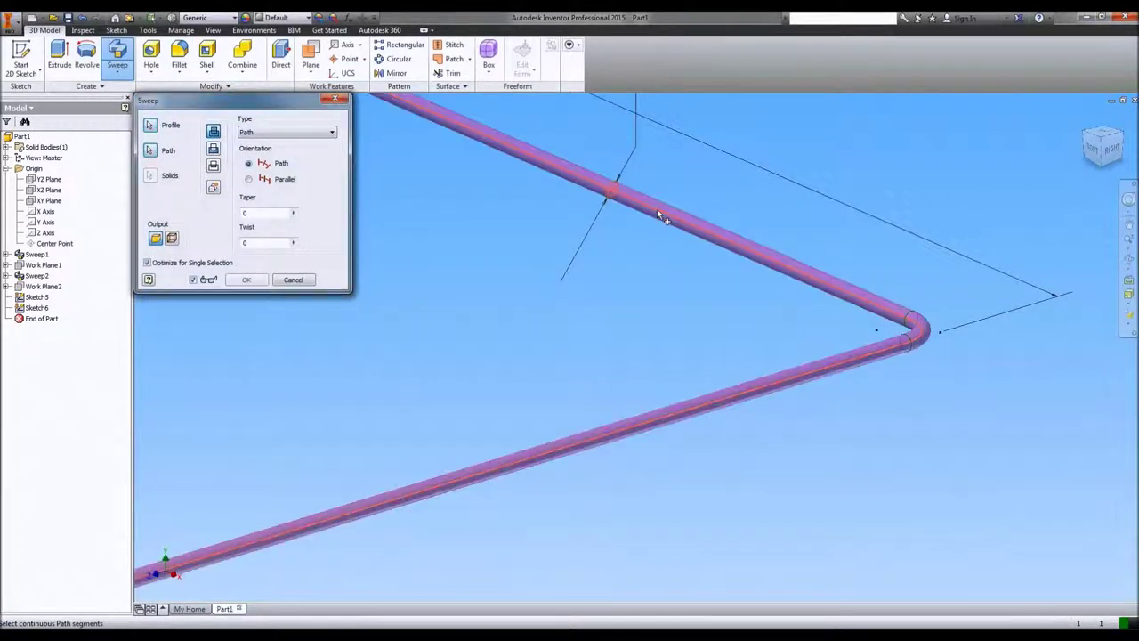
pyautogui.click(249, 279)
pyautogui.scroll(3, 509, 307)
pyautogui.scroll(5, 506, 307)
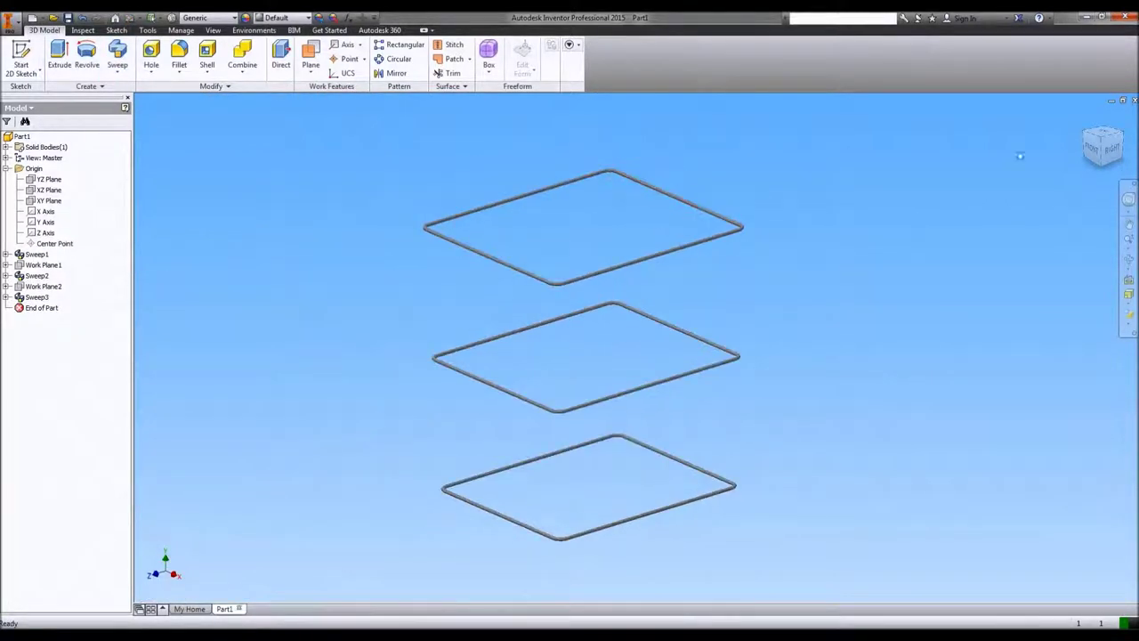
# - Orient the model to the isometric view showing top, front and right, and set it as the home view
pyautogui.click(1103, 143)
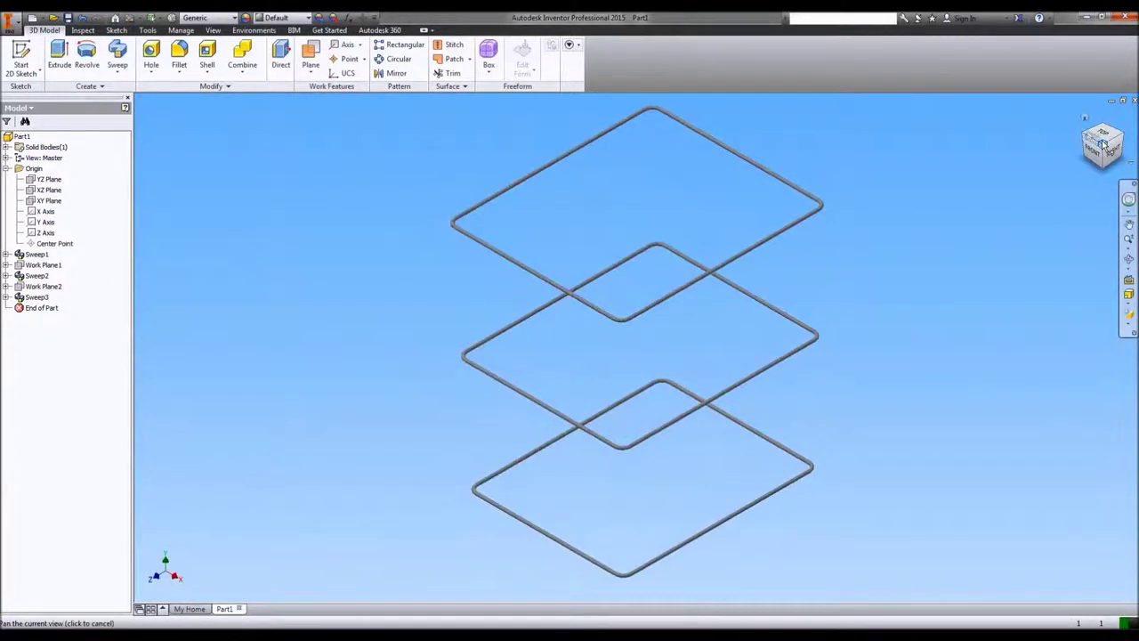
pyautogui.rightClick(1085, 120)
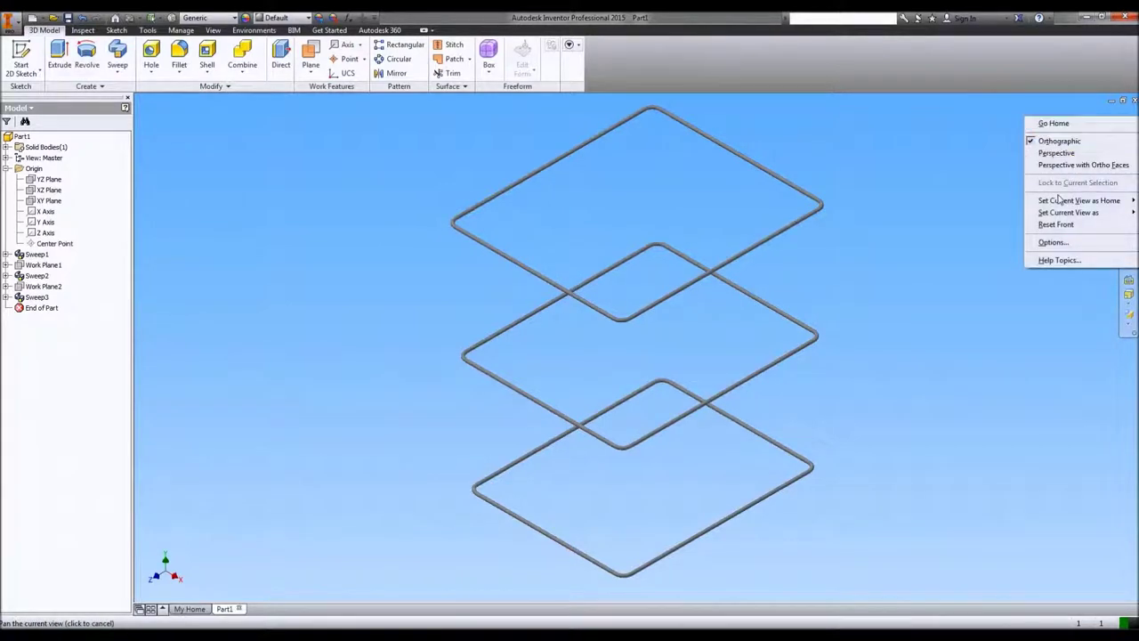
pyautogui.moveTo(1077, 200)
pyautogui.click(995, 214)
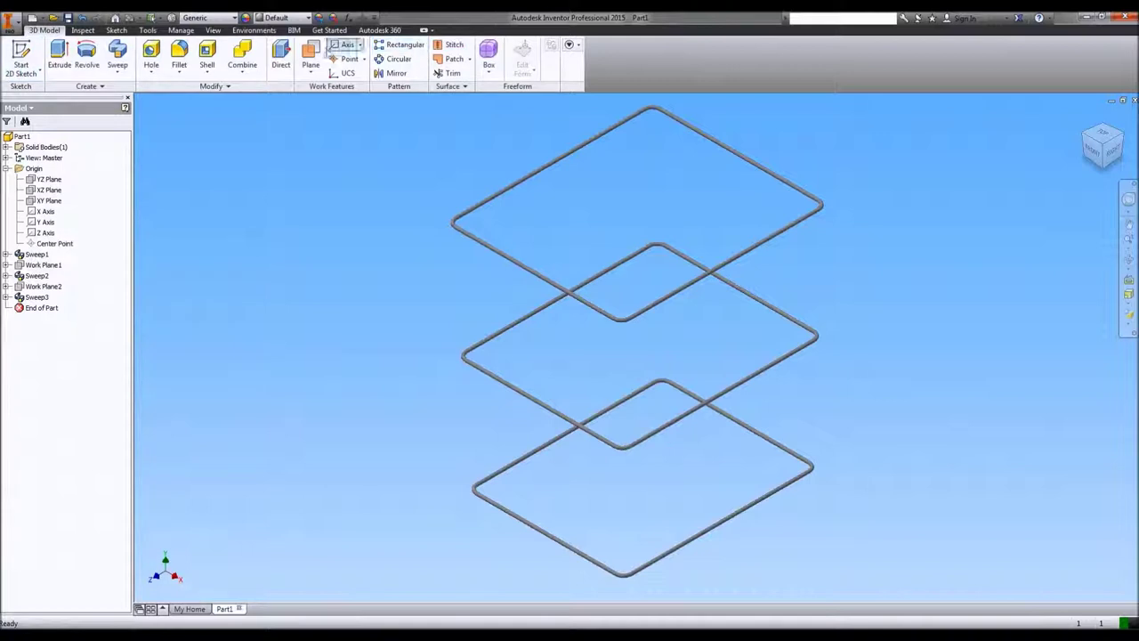
# - Create a work plane offset -180 mm from the YZ plane
pyautogui.click(310, 55)
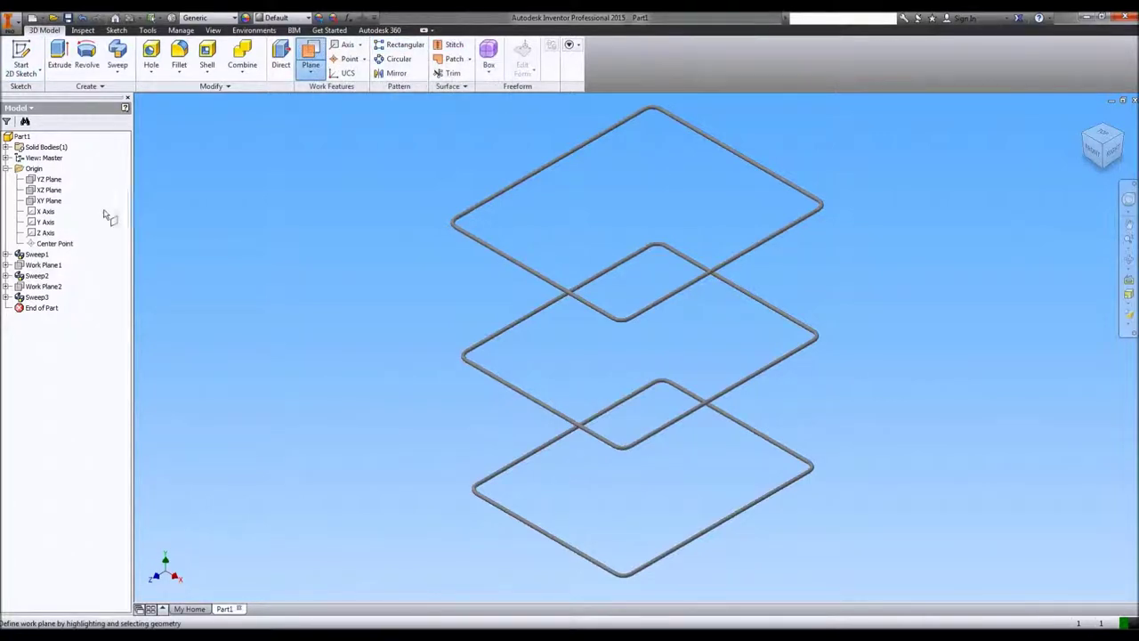
pyautogui.click(49, 178)
pyautogui.moveTo(535, 337); pyautogui.dragTo(468, 290)
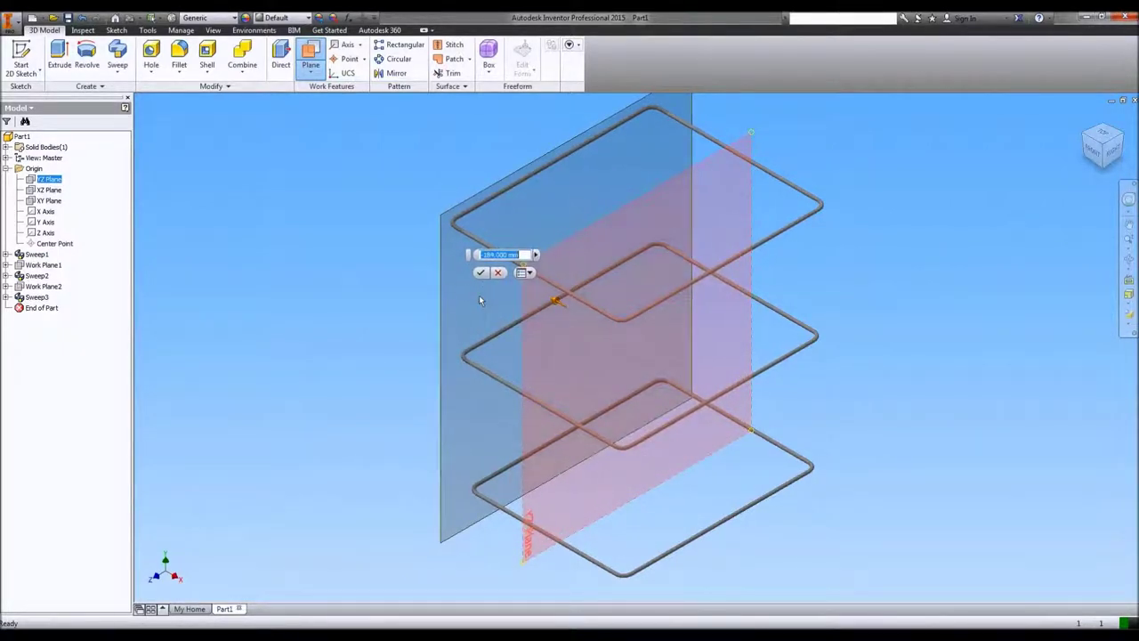
pyautogui.write('-180')
pyautogui.press('Return')
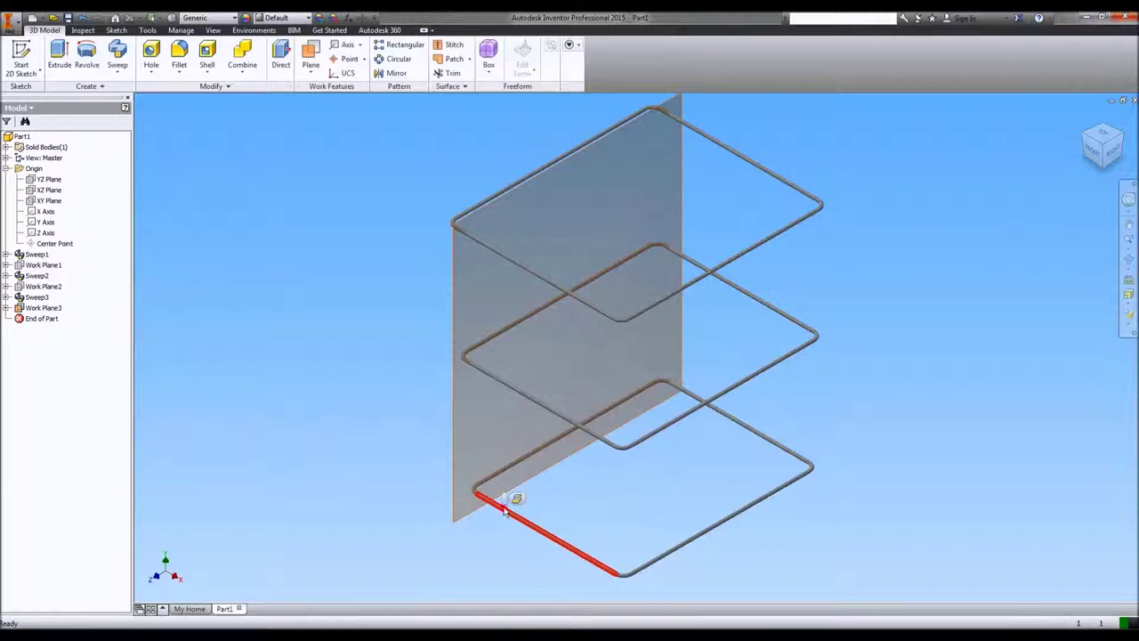
# - Start a sketch on the -180 mm offset plane, slice the graphics and turn off that plane's visibility
pyautogui.click(458, 272)
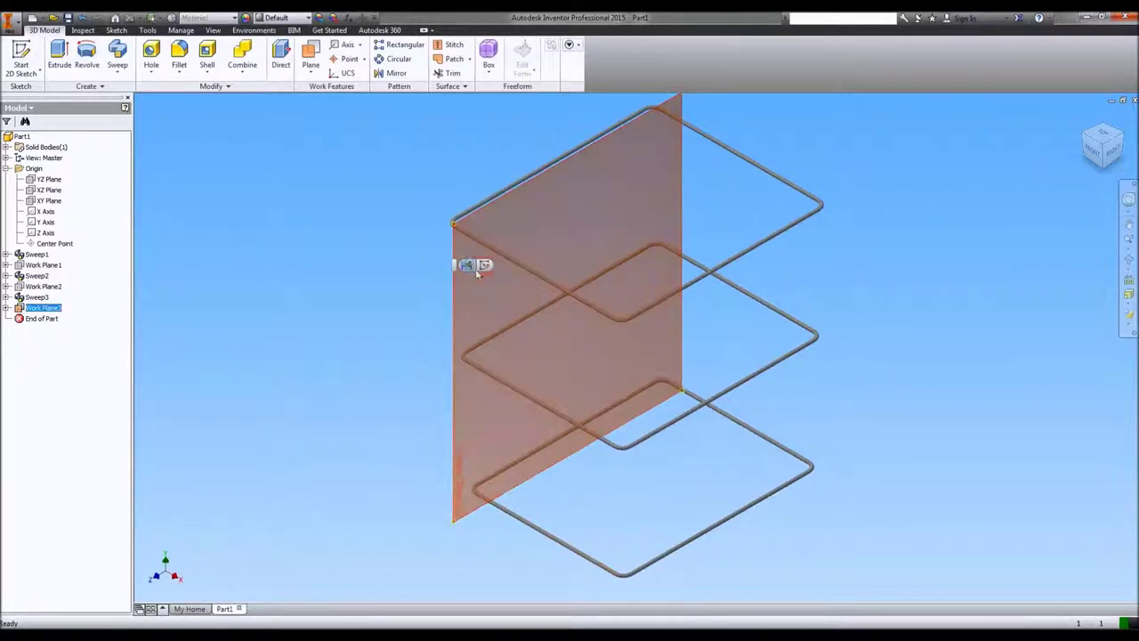
pyautogui.click(485, 265)
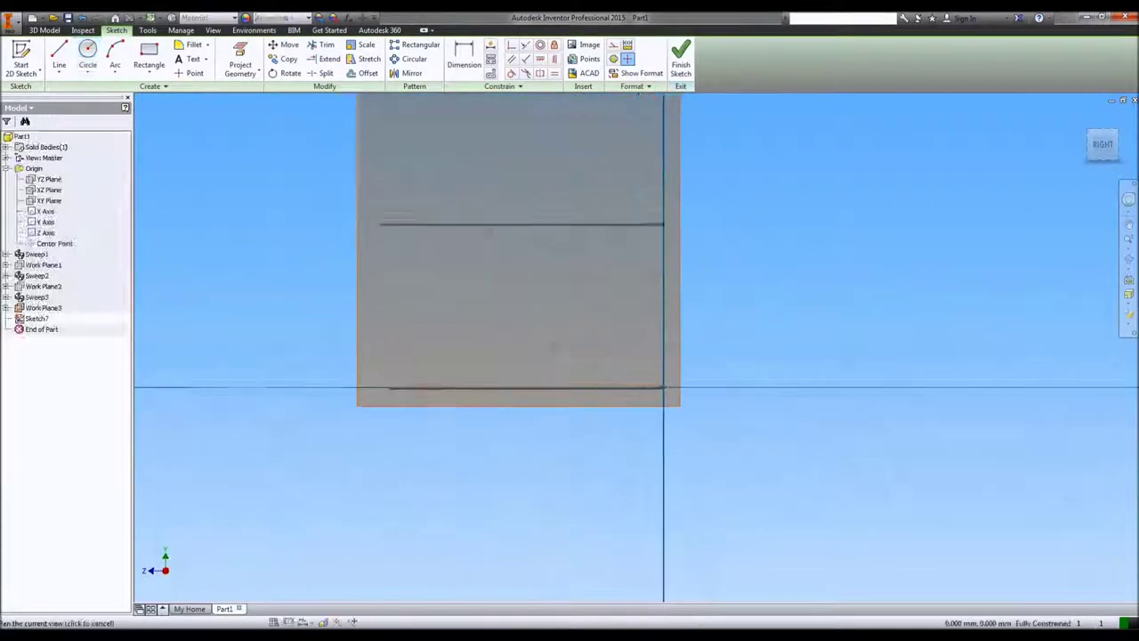
pyautogui.rightClick(269, 189)
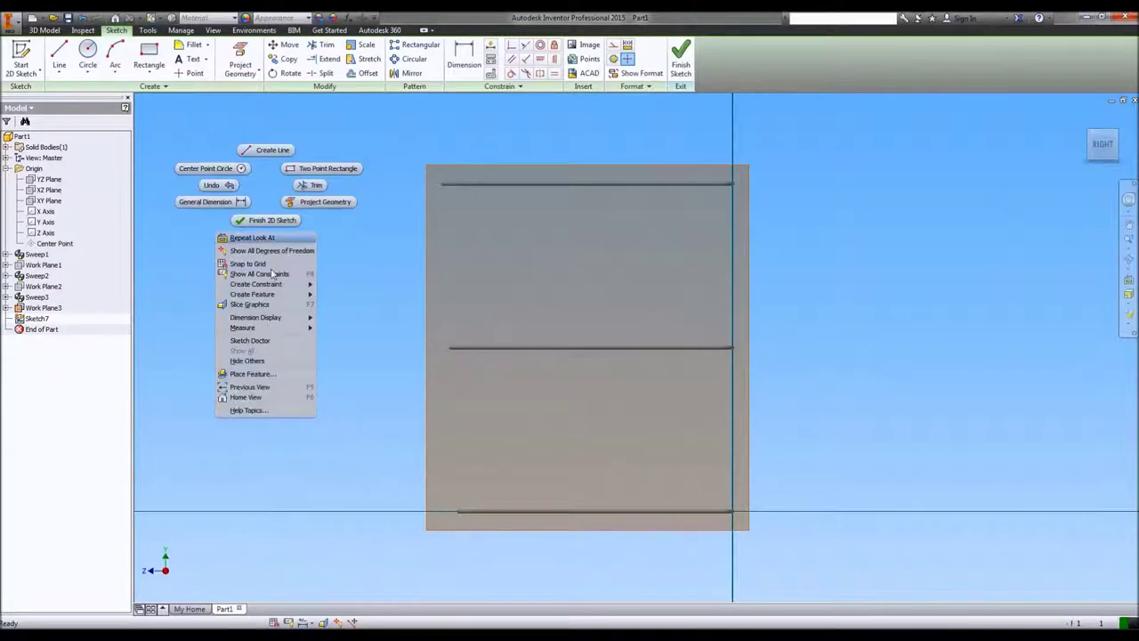
pyautogui.click(250, 304)
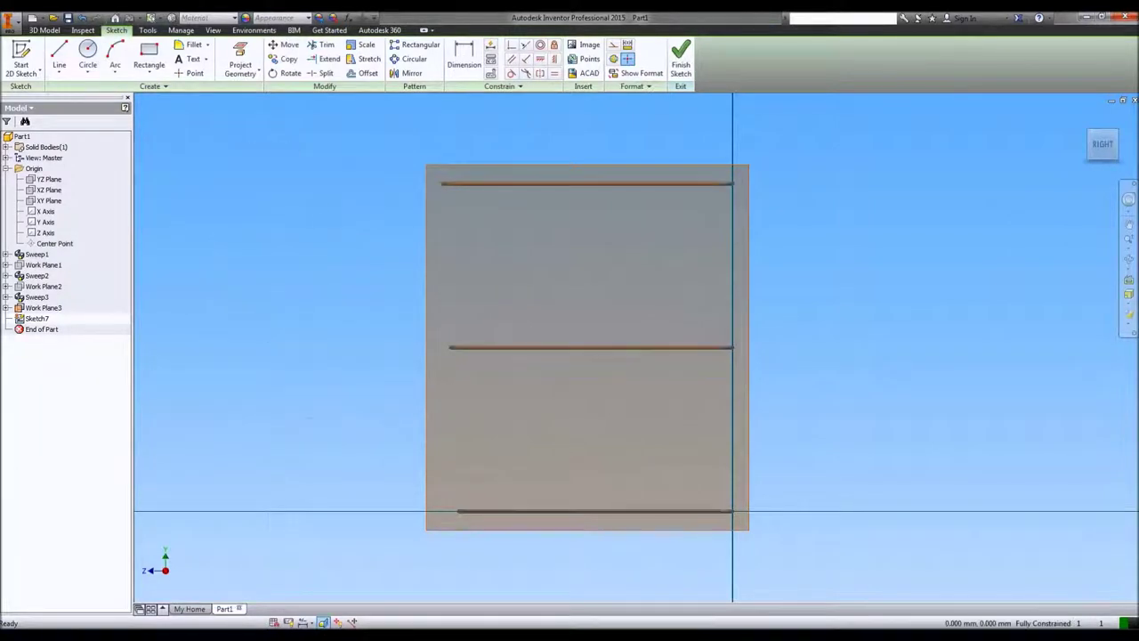
pyautogui.click(441, 163)
pyautogui.rightClick(442, 164)
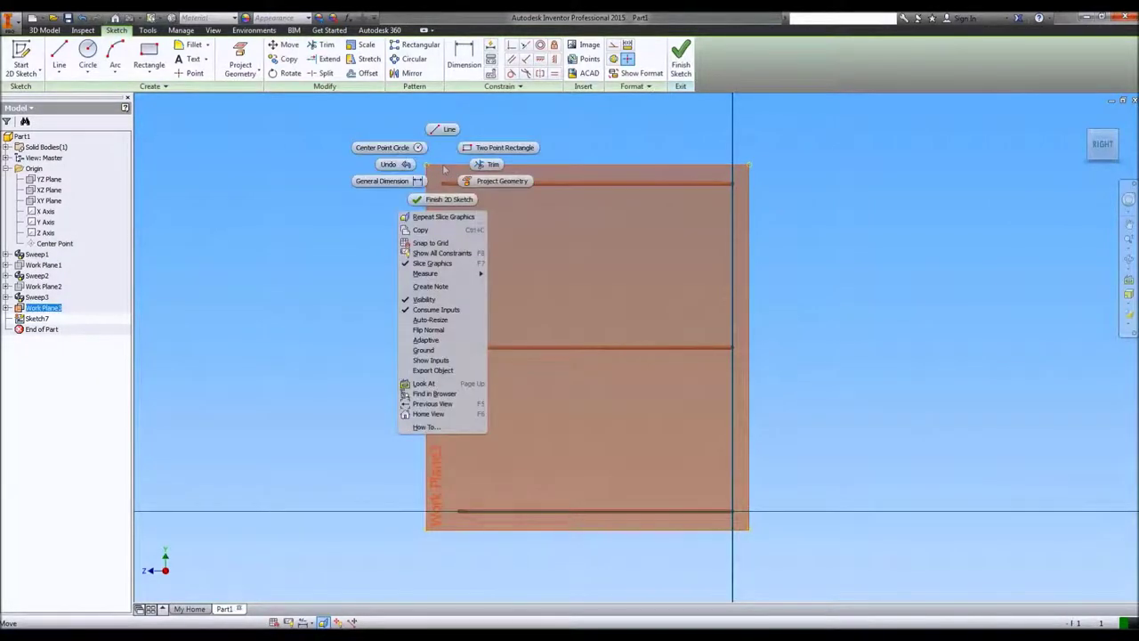
pyautogui.click(436, 302)
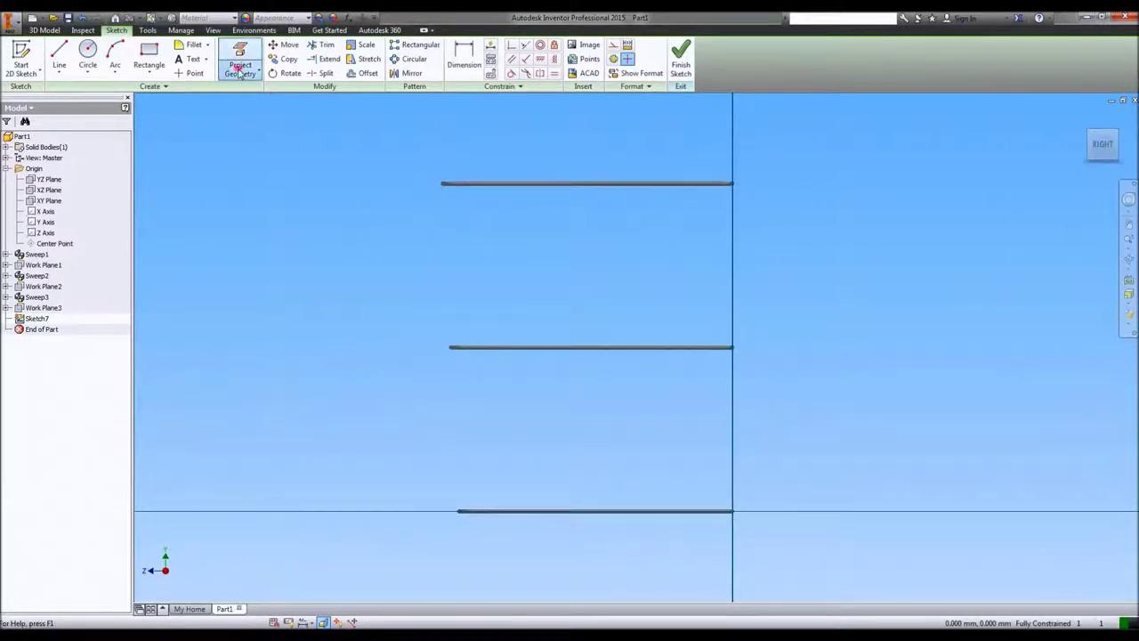
# - Project the cut edges of the three rings into the sketch
pyautogui.click(240, 69)
pyautogui.click(252, 110)
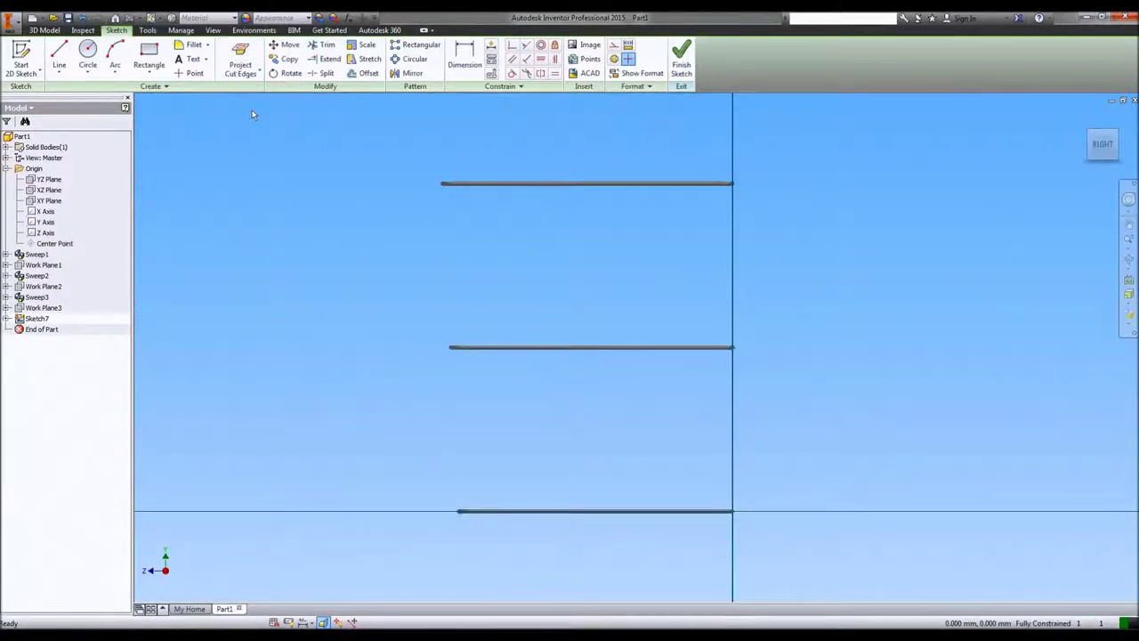
pyautogui.scroll(-5, 456, 187)
pyautogui.scroll(5, 454, 186)
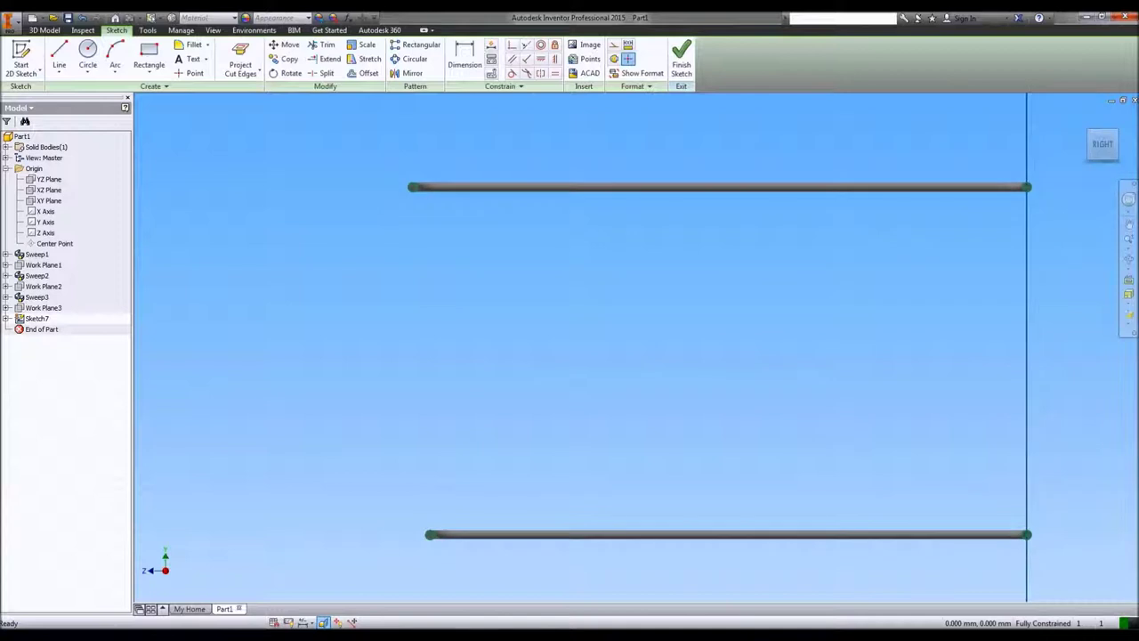
# - Draw a connected U-shaped line chain from one top-ring section centre down below the bottom ring, across, and up to the opposite top-ring section
pyautogui.click(59, 55)
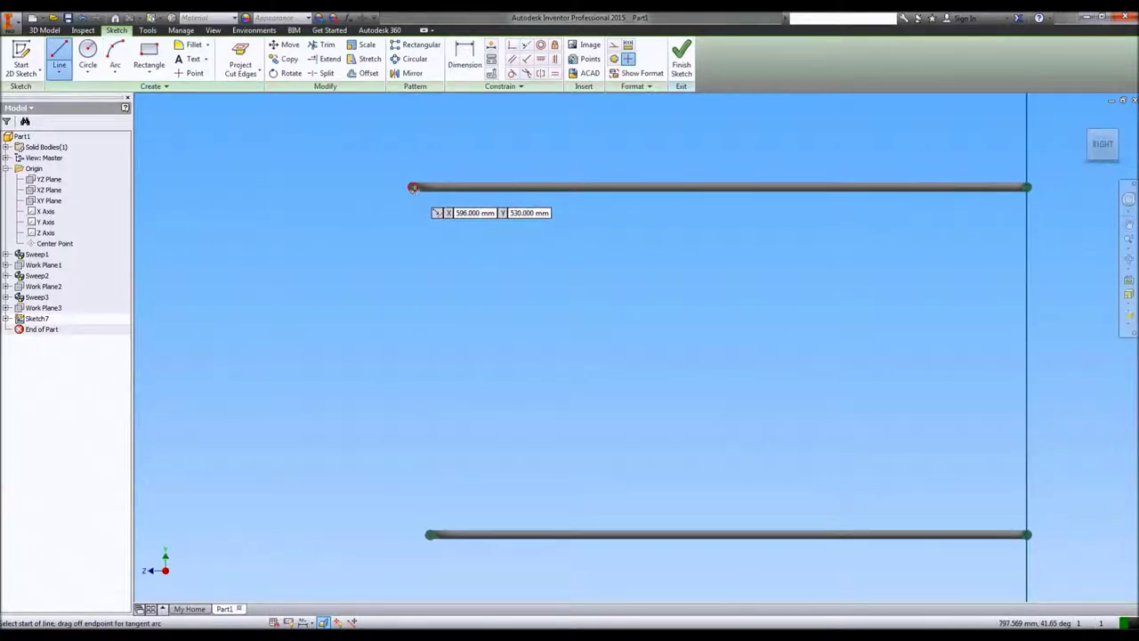
pyautogui.scroll(-3, 415, 186)
pyautogui.click(422, 182)
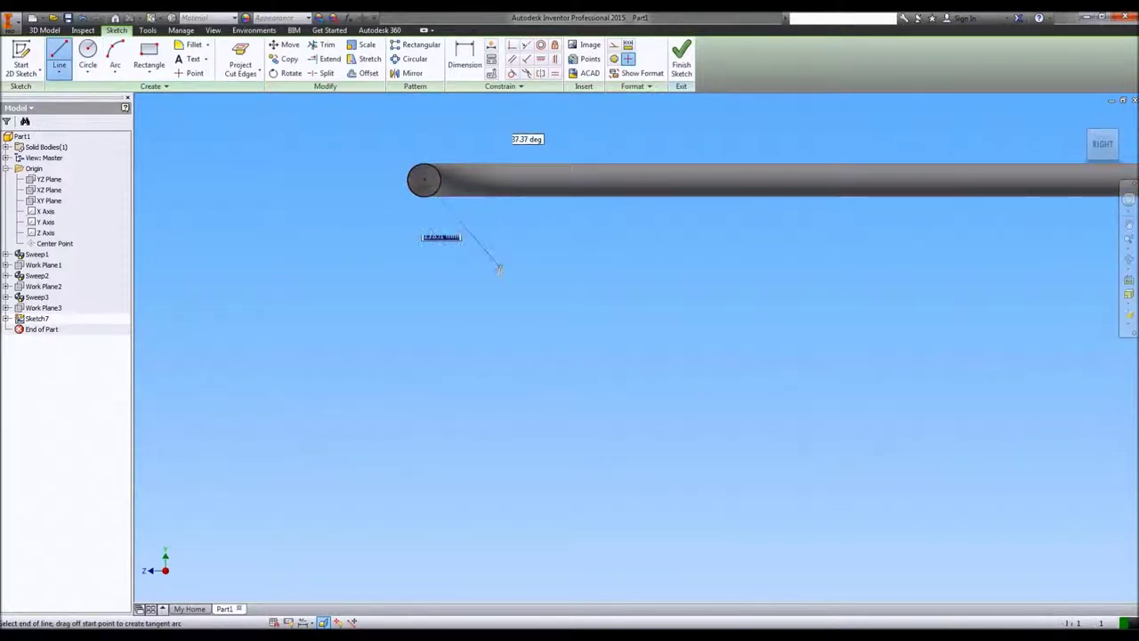
pyautogui.scroll(5, 501, 267)
pyautogui.moveTo(516, 347); pyautogui.dragTo(467, 225, button='middle')
pyautogui.scroll(-5, 459, 418)
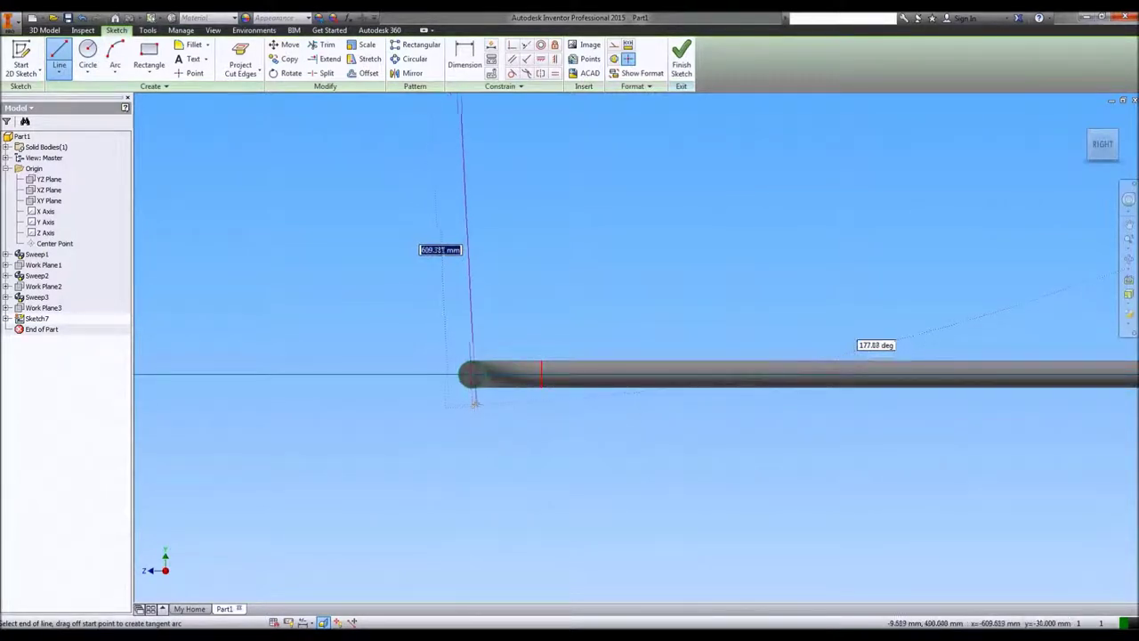
pyautogui.scroll(3, 473, 436)
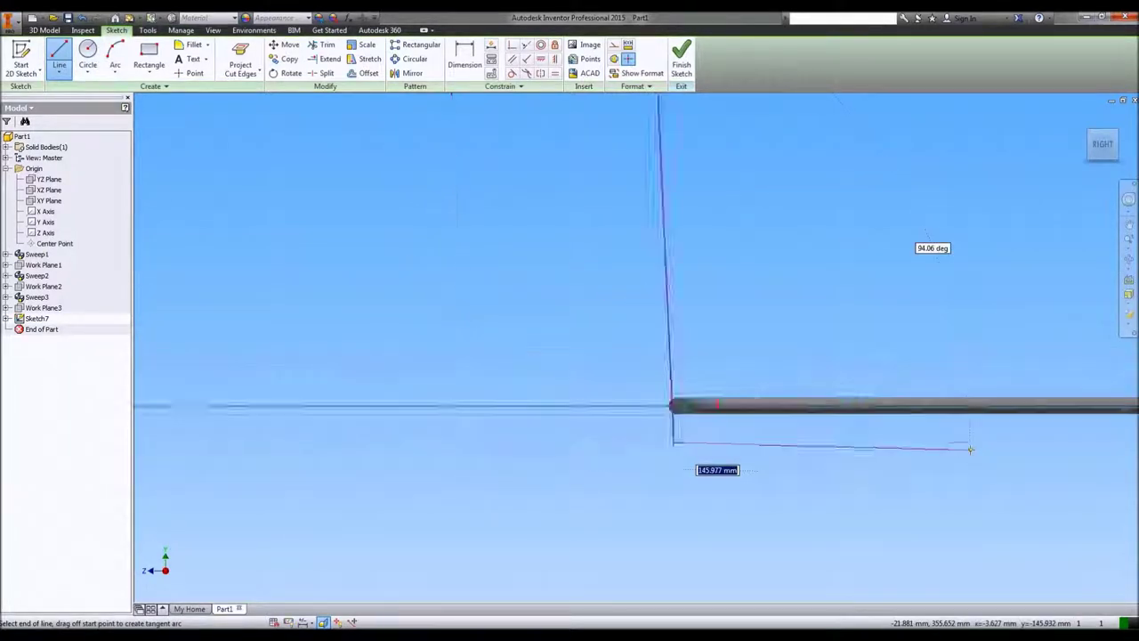
pyautogui.moveTo(842, 445); pyautogui.dragTo(535, 452, button='middle')
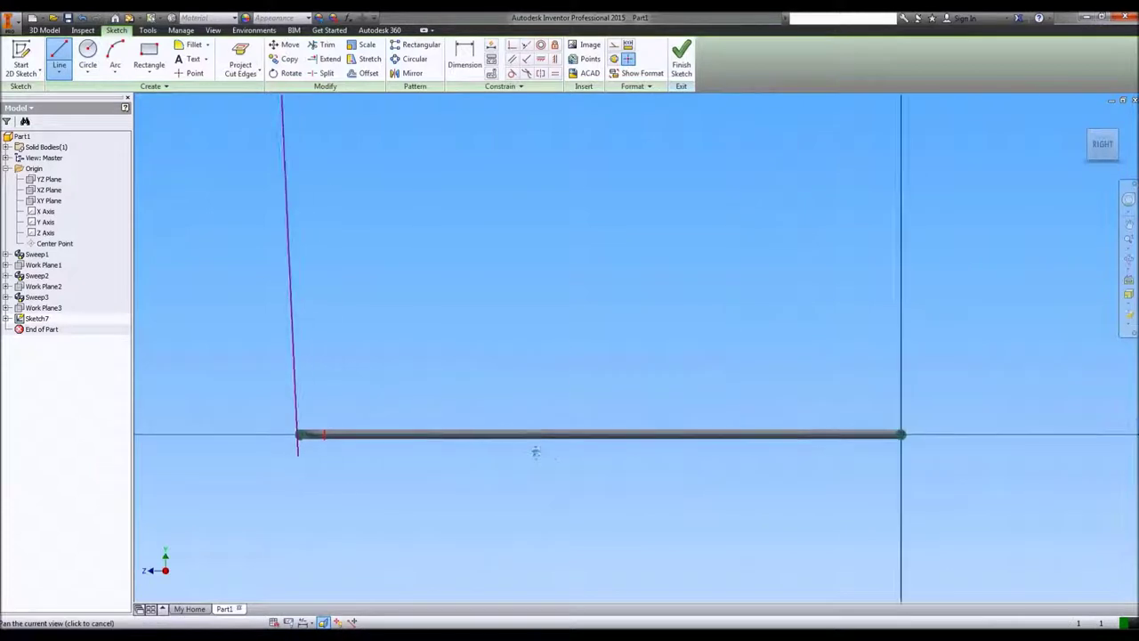
pyautogui.click(901, 455)
pyautogui.scroll(4, 901, 441)
pyautogui.moveTo(890, 437); pyautogui.dragTo(865, 513, button='middle')
pyautogui.scroll(-2, 887, 259)
pyautogui.scroll(-2, 885, 263)
pyautogui.click(890, 252)
pyautogui.scroll(1, 877, 385)
pyautogui.scroll(2, 876, 385)
# - Constrain the slanted leg of the U-shaped profile coincident with the centre of the bottom ring's section
pyautogui.moveTo(783, 397)
pyautogui.mouseDown(button='middle')
pyautogui.moveTo(783, 186)
pyautogui.moveTo(783, 204)
pyautogui.mouseUp(button='middle')
pyautogui.click(511, 46)
pyautogui.scroll(-3, 606, 347)
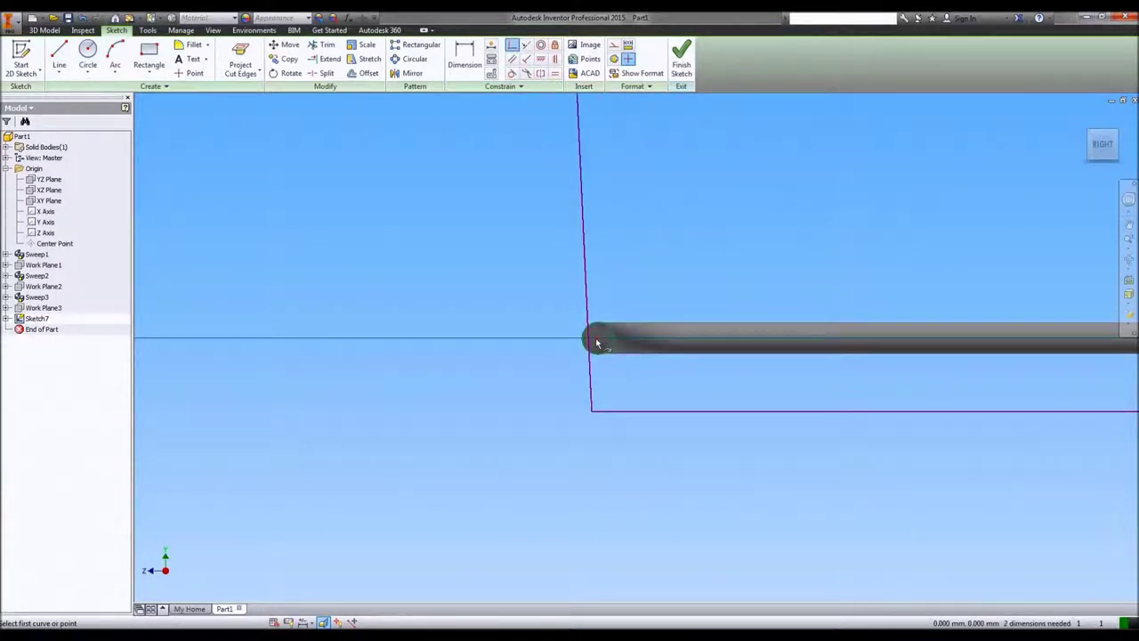
pyautogui.click(594, 379)
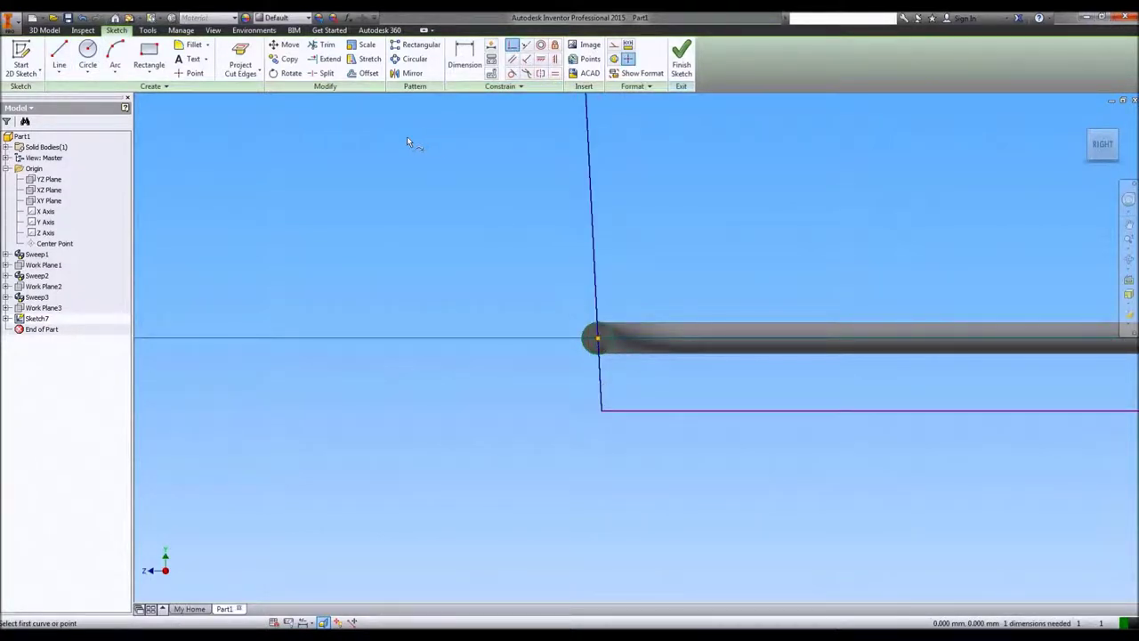
# - Fillet both lower corners of the U-shaped profile with a 10 mm radius
pyautogui.click(194, 45)
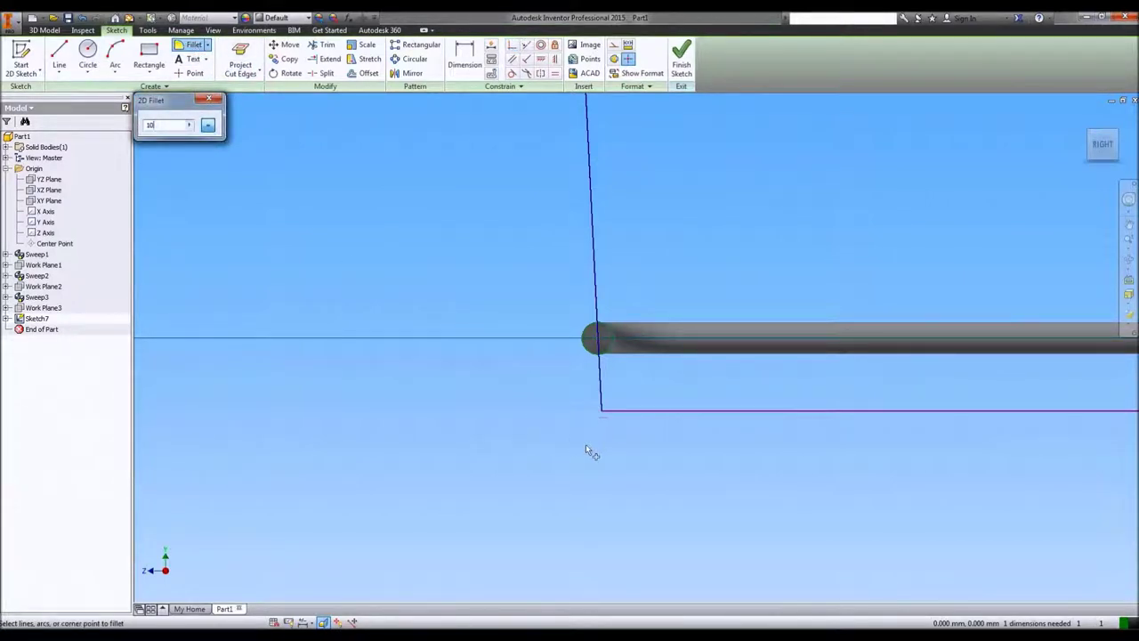
pyautogui.click(605, 415)
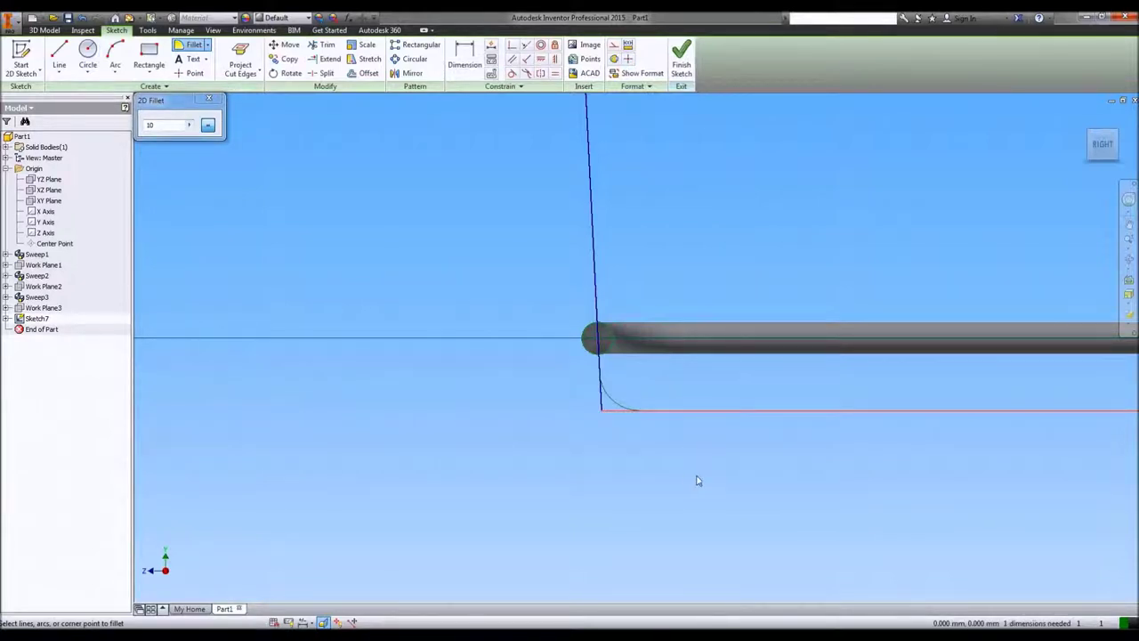
pyautogui.scroll(3, 722, 468)
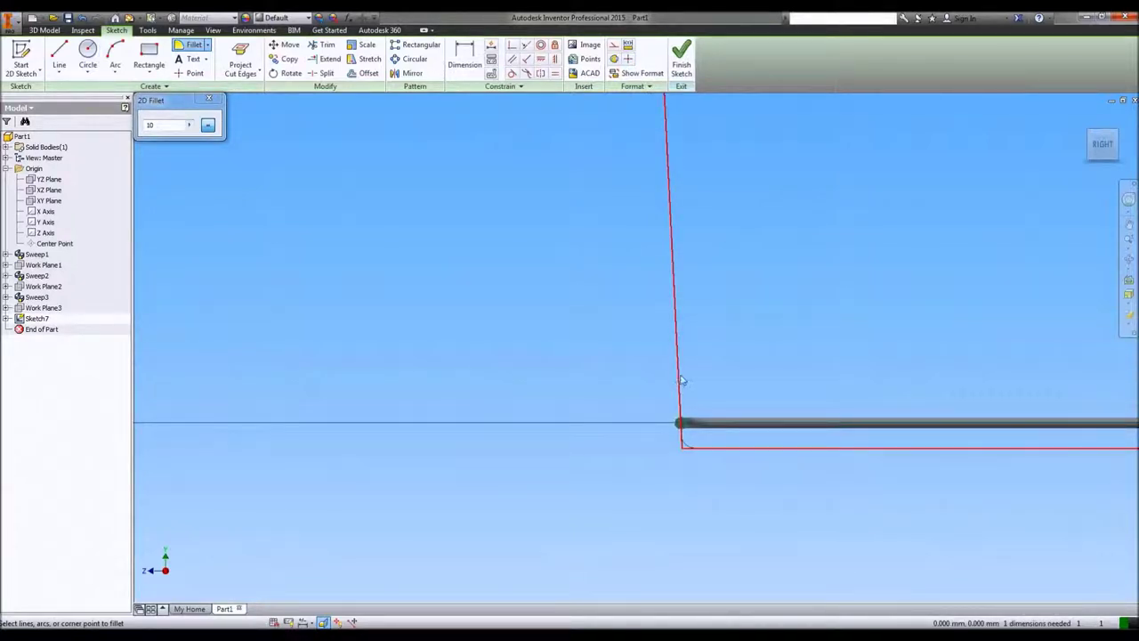
pyautogui.moveTo(686, 437)
pyautogui.mouseDown(button='middle')
pyautogui.moveTo(600, 473)
pyautogui.moveTo(685, 447)
pyautogui.mouseUp(button='middle')
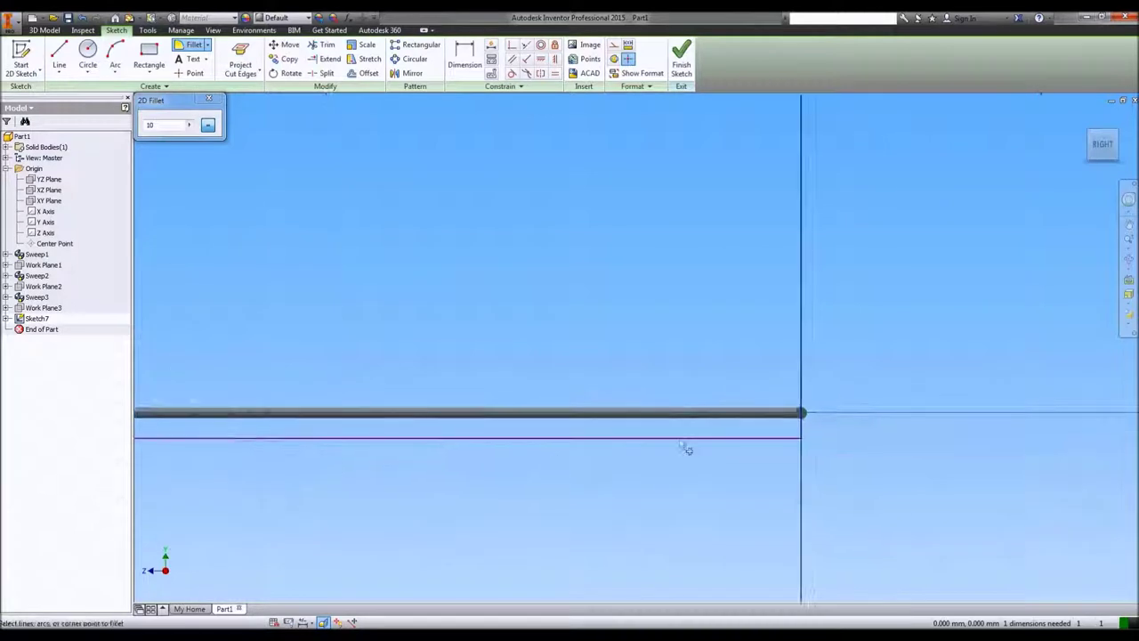
pyautogui.click(783, 438)
pyautogui.click(801, 436)
pyautogui.moveTo(465, 453); pyautogui.dragTo(890, 430, button='middle')
pyautogui.scroll(-5, 532, 396)
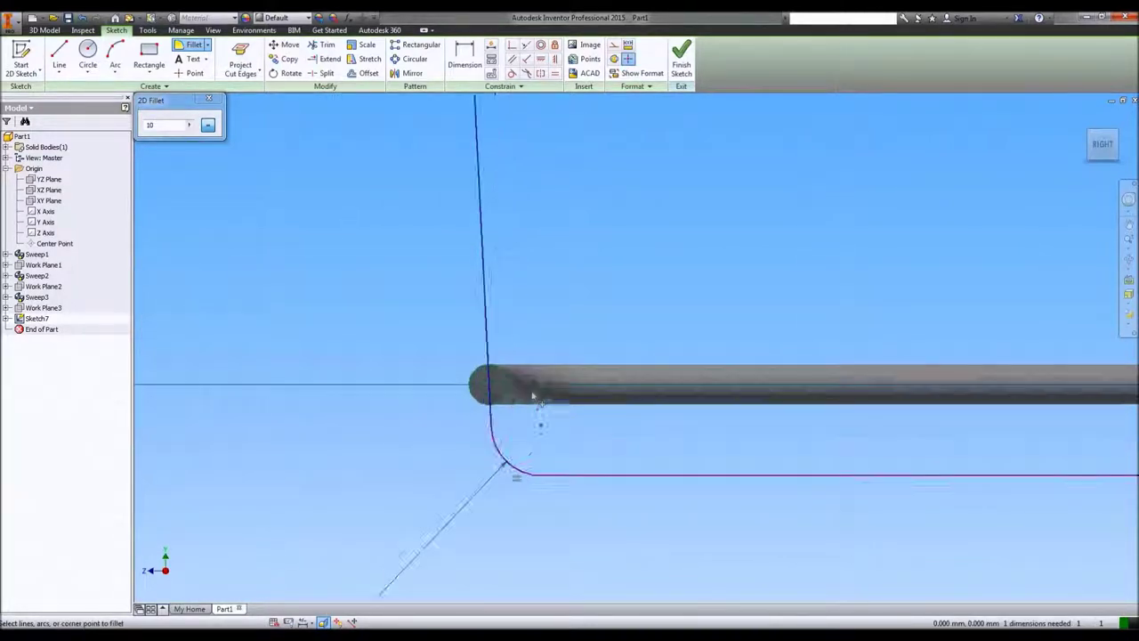
pyautogui.press('Escape')
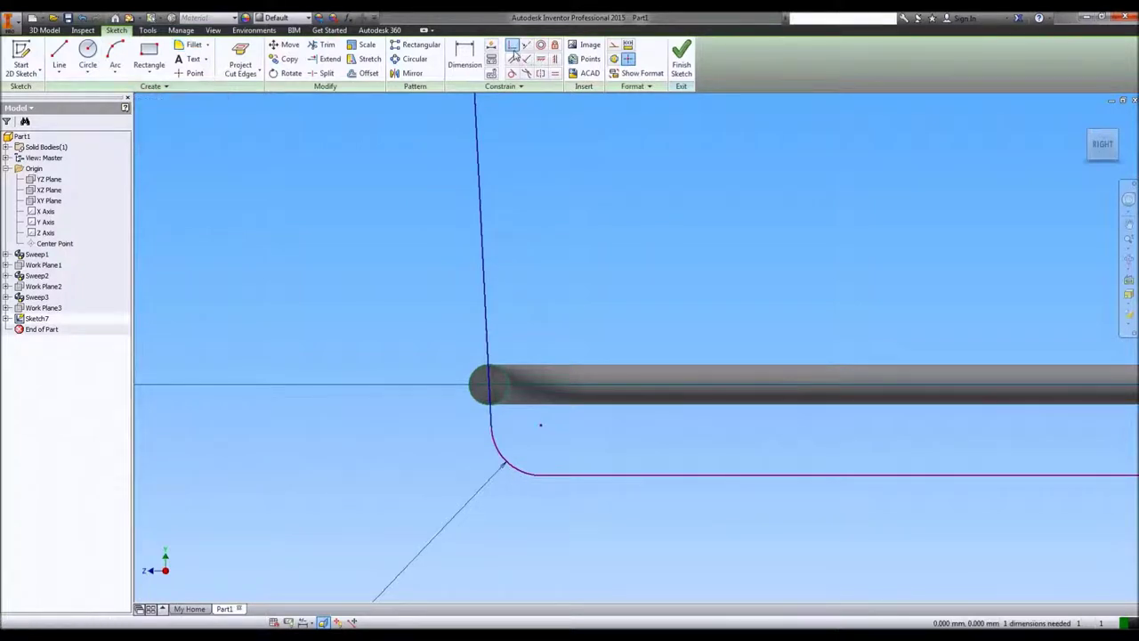
# - Constrain the upper end of the 10 mm corner fillet on the slanted leg coincident with the centre of the bottom ring's section
pyautogui.click(493, 431)
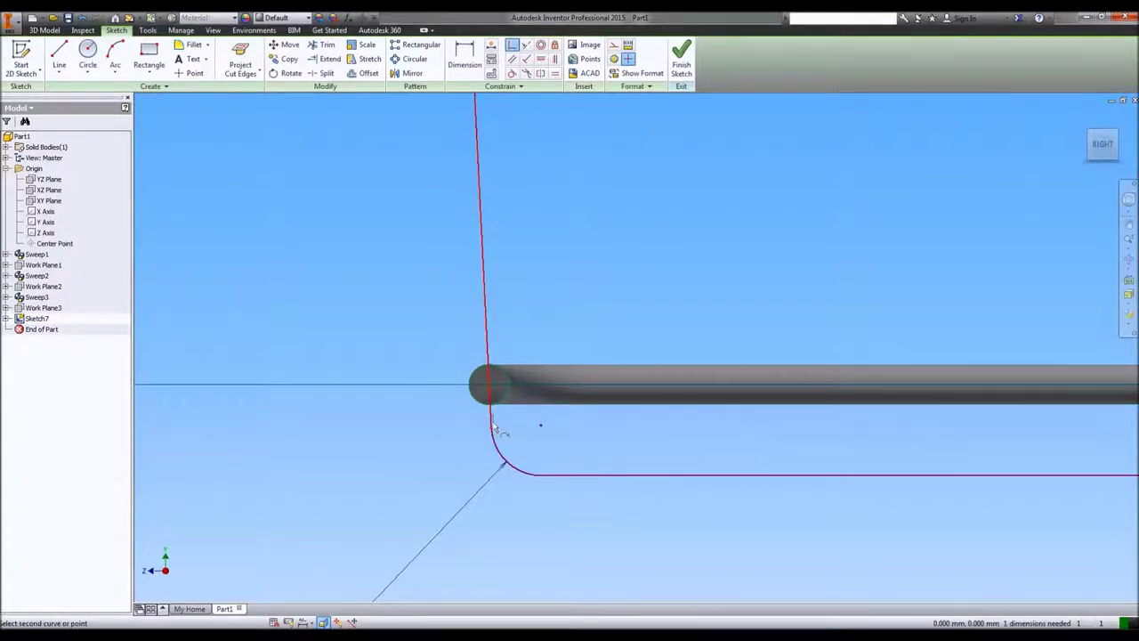
pyautogui.click(490, 386)
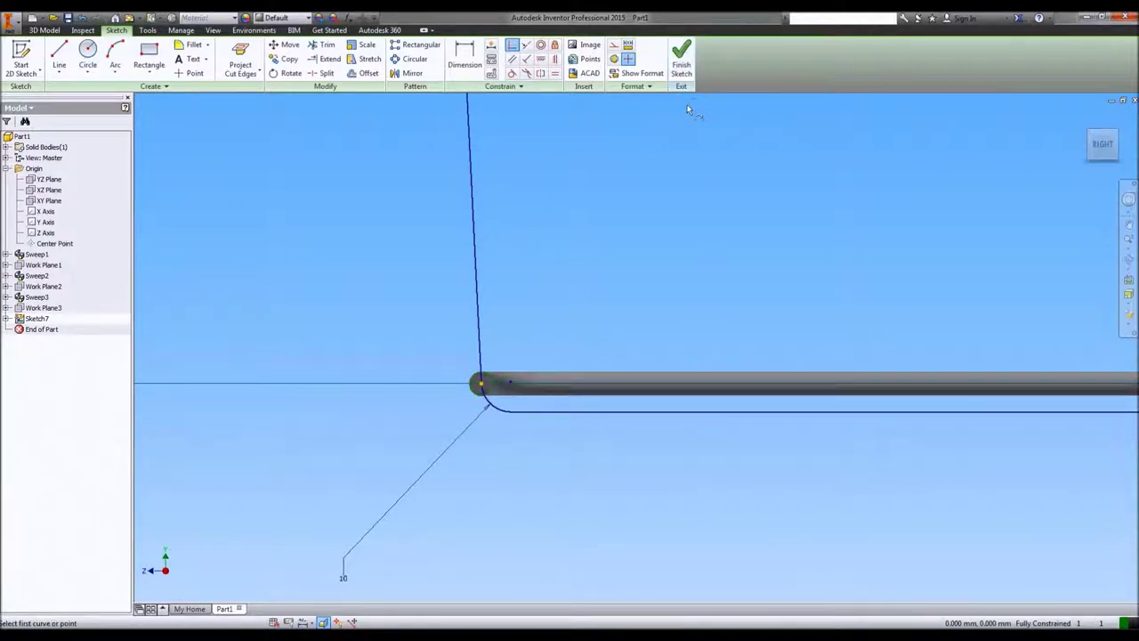
pyautogui.scroll(-4, 679, 119)
pyautogui.moveTo(733, 174); pyautogui.dragTo(566, 389, button='middle')
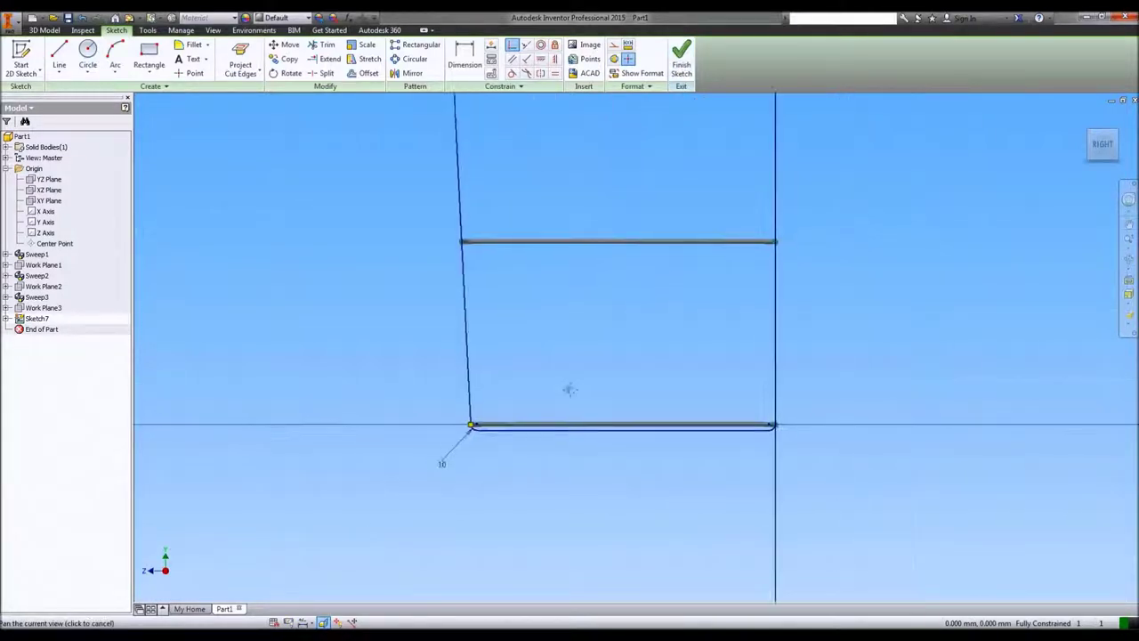
pyautogui.scroll(-2, 594, 332)
pyautogui.rightClick(400, 132)
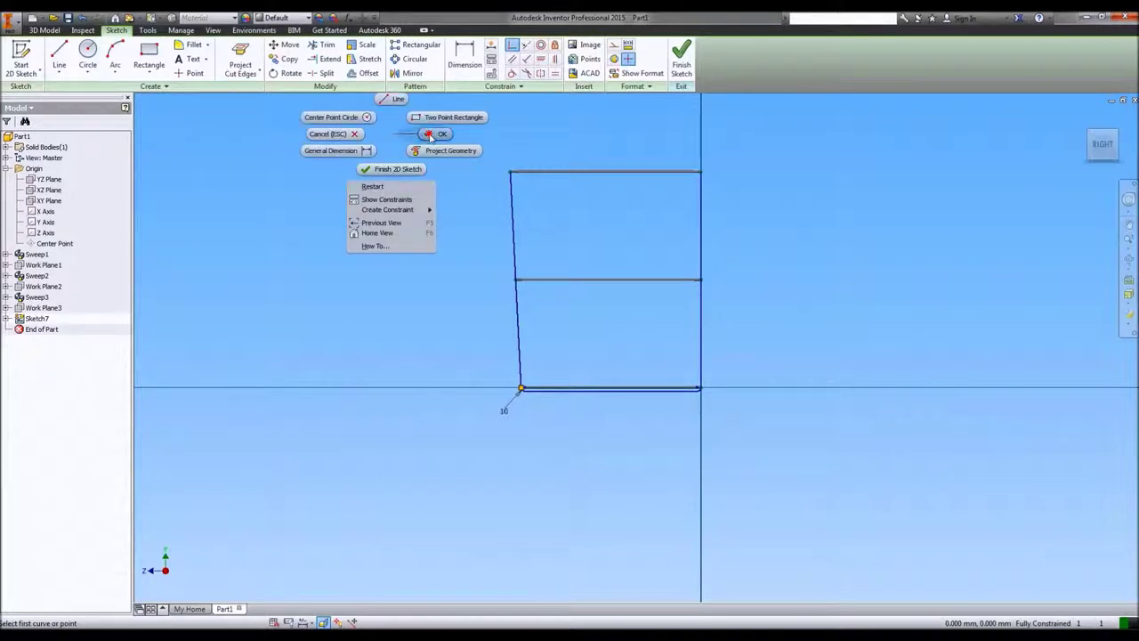
pyautogui.click(428, 134)
# - Convert the entire U-shaped profile to construction geometry
pyautogui.moveTo(535, 218); pyautogui.dragTo(819, 462)
pyautogui.click(616, 47)
pyautogui.press('F9')
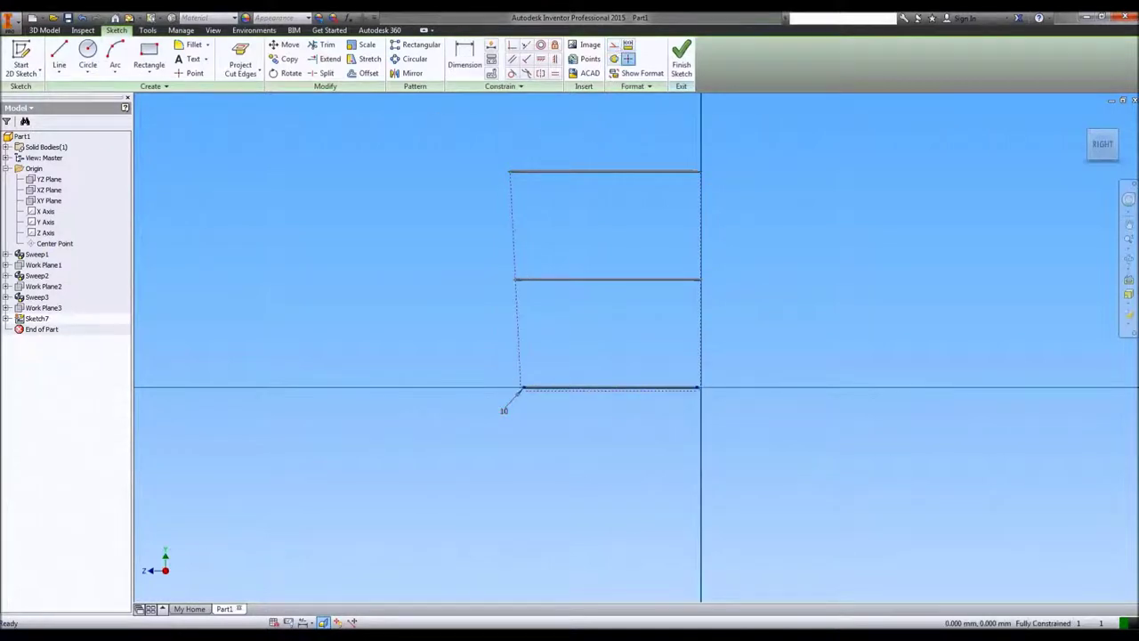
# - Try to offset the construction profile inward and dimension the gap at 5 mm
pyautogui.click(367, 74)
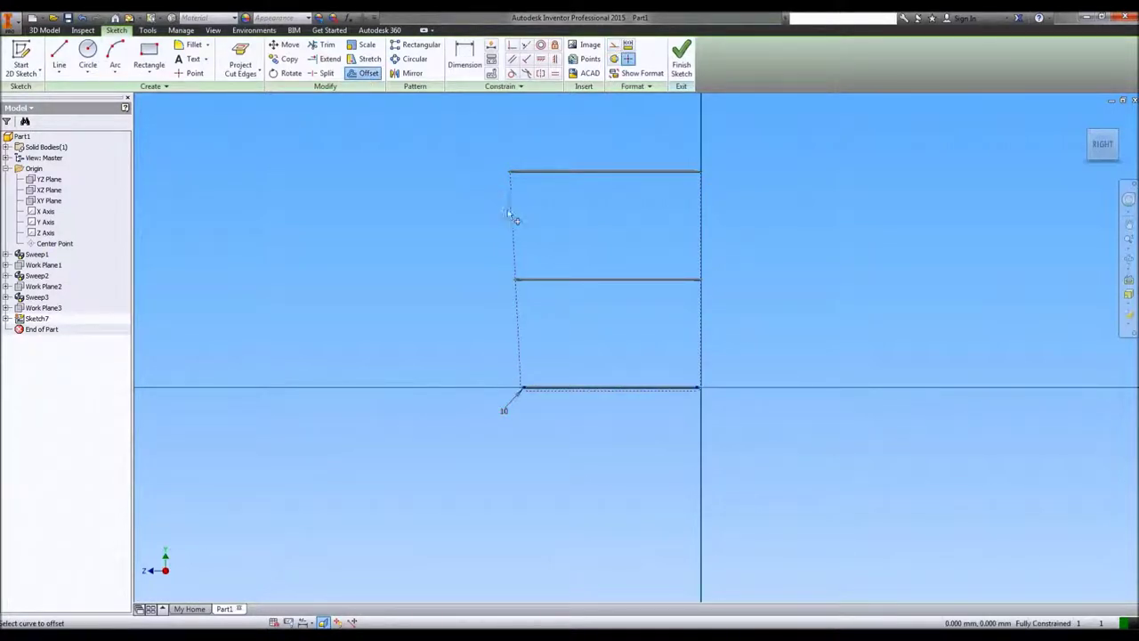
pyautogui.click(512, 219)
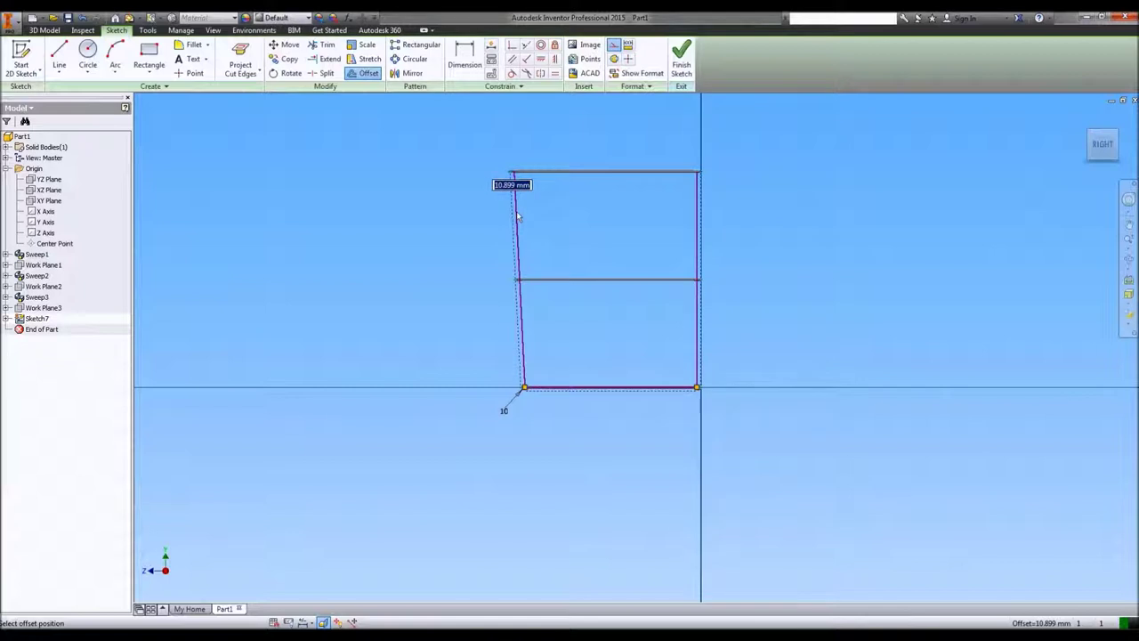
pyautogui.scroll(-5, 524, 247)
pyautogui.press('d')
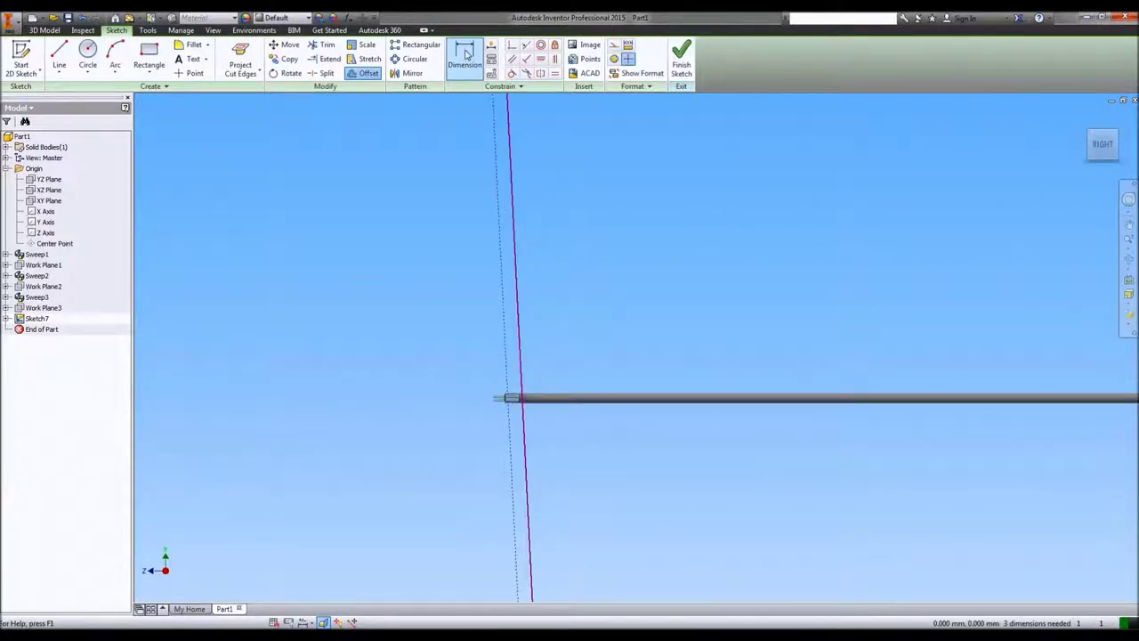
pyautogui.click(515, 217)
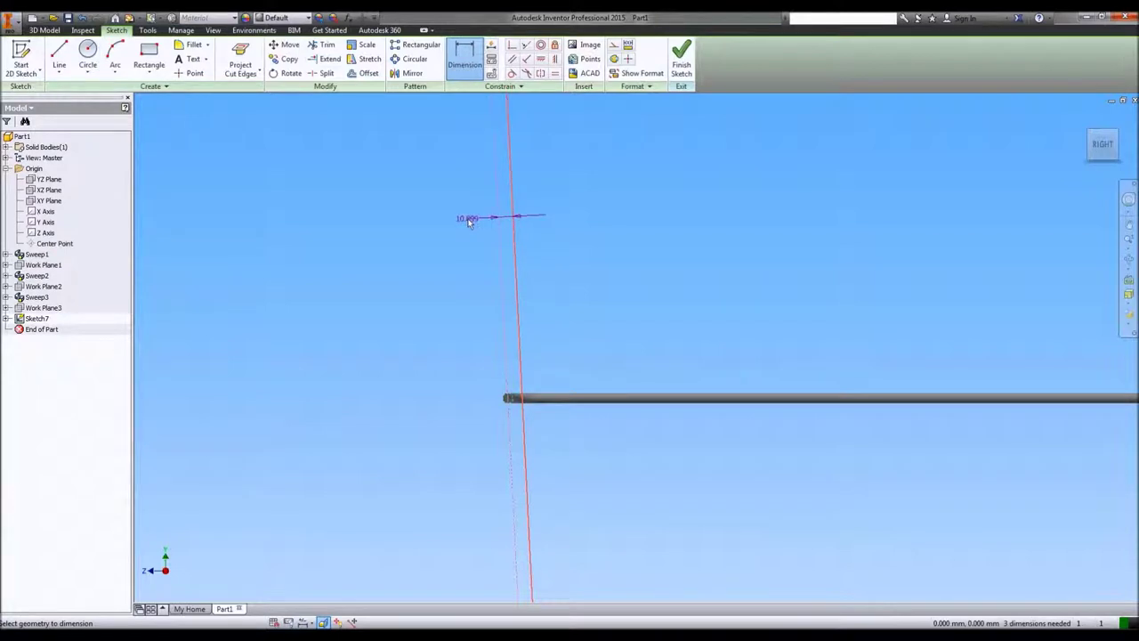
pyautogui.click(472, 222)
pyautogui.press('Return')
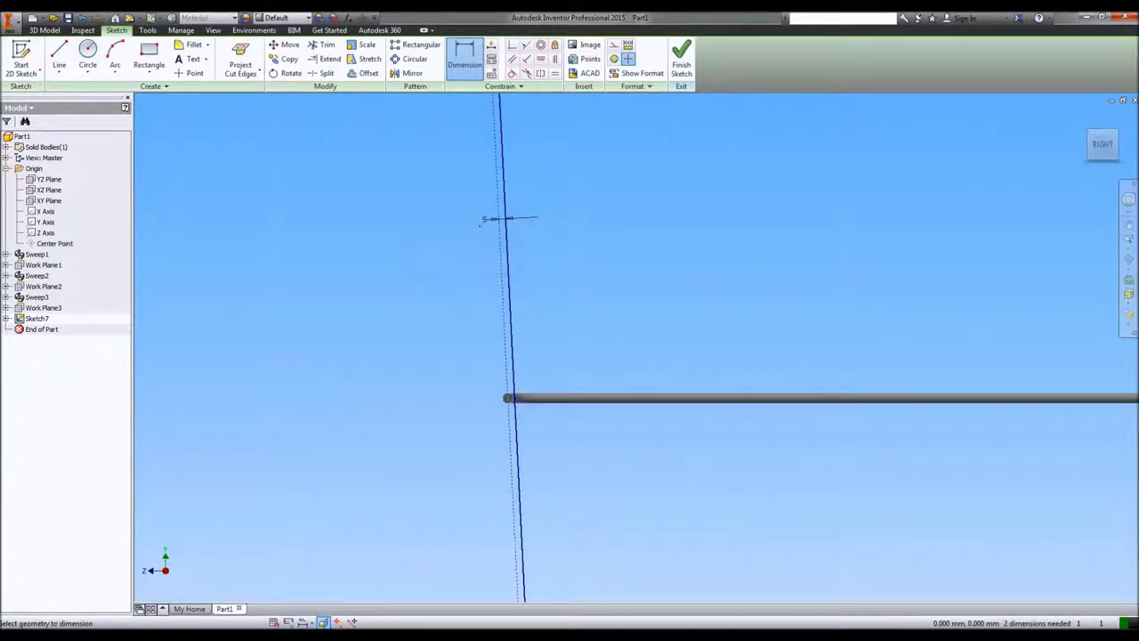
# - Inspect the lower corner of the offset copy and undo the offset together with its dimension
pyautogui.scroll(-5, 656, 508)
pyautogui.moveTo(656, 508); pyautogui.dragTo(635, 348, button='middle')
pyautogui.scroll(5, 635, 348)
pyautogui.scroll(3, 601, 345)
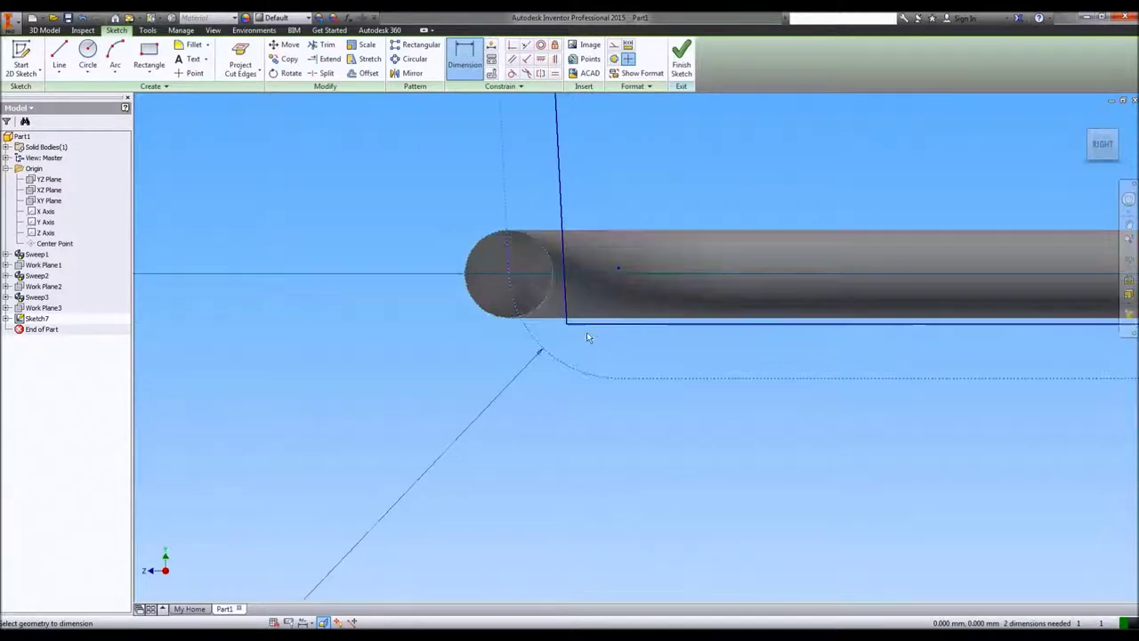
pyautogui.click(82, 17)
pyautogui.click(82, 17)
pyautogui.click(82, 17)
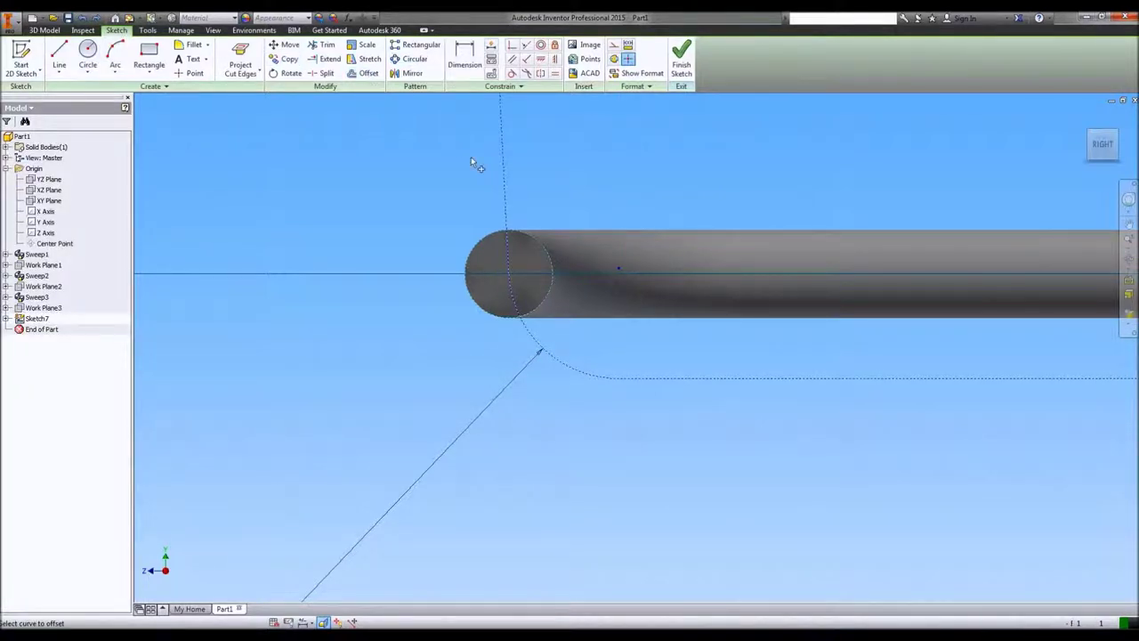
# - Offset the construction profile inward with rounded lower corners, dimension the offset at 5 mm, and finish the sketch
pyautogui.click(503, 184)
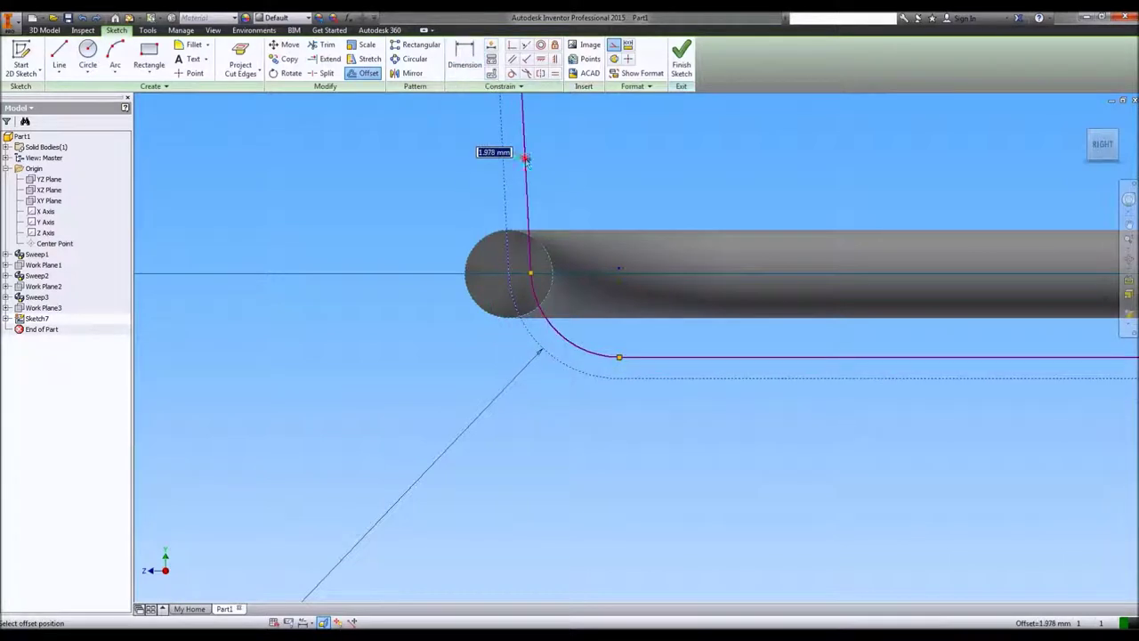
pyautogui.click(523, 158)
pyautogui.click(473, 68)
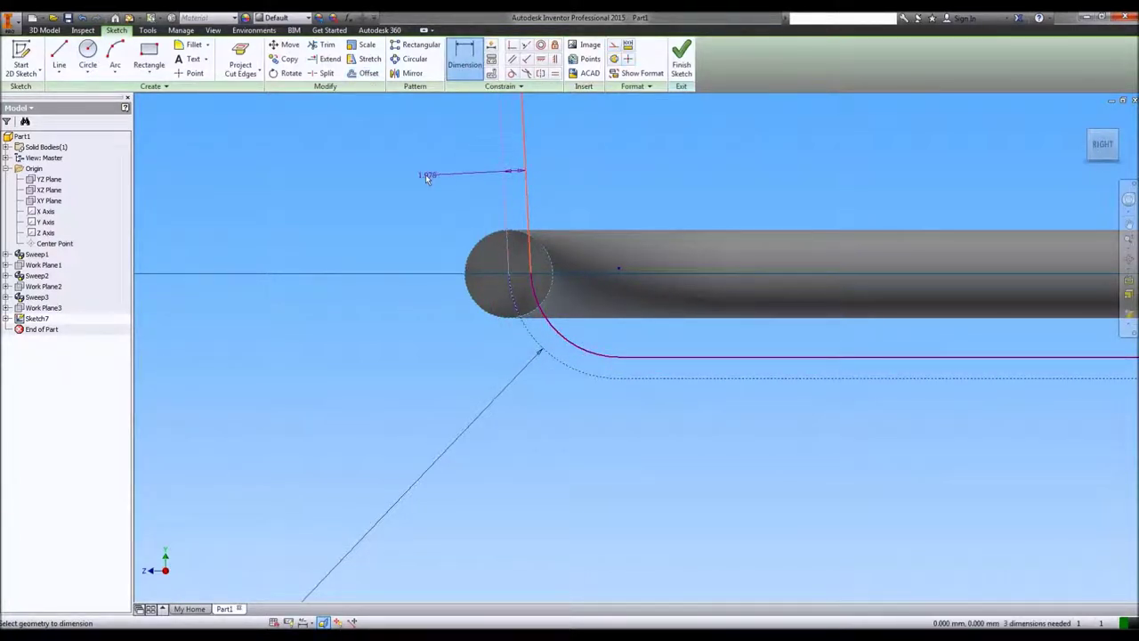
pyautogui.click(421, 172)
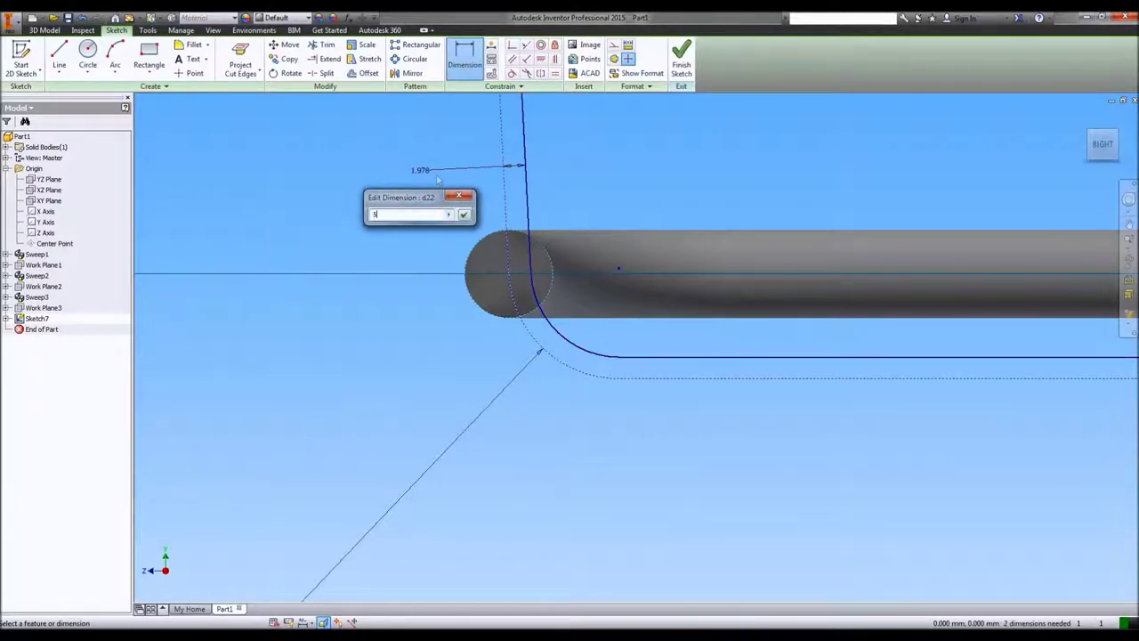
pyautogui.press('Return')
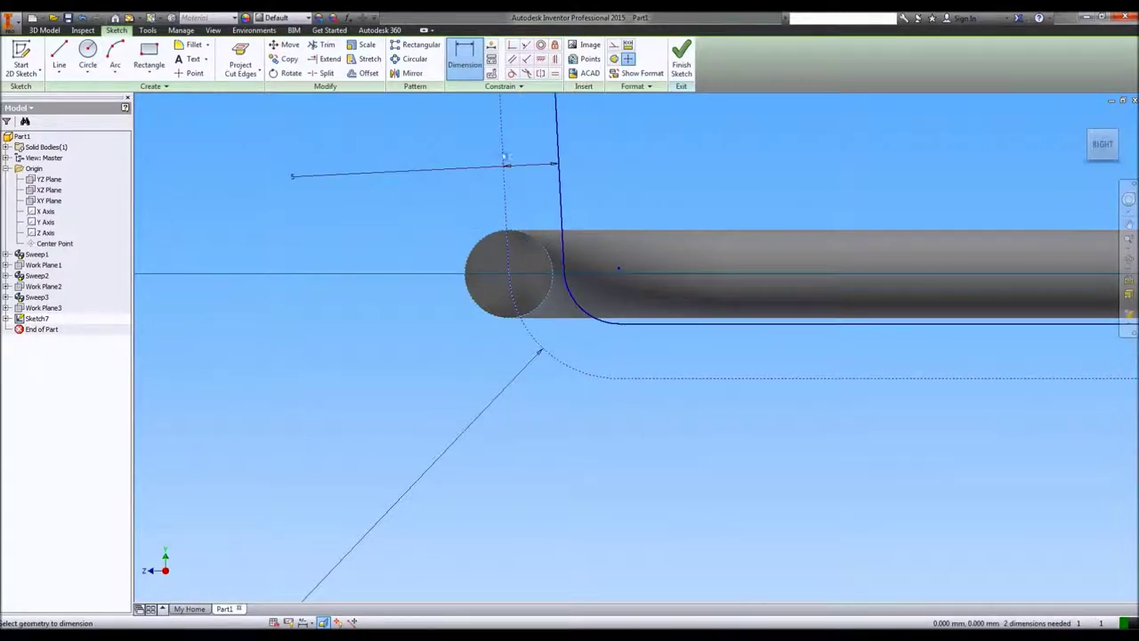
pyautogui.click(682, 59)
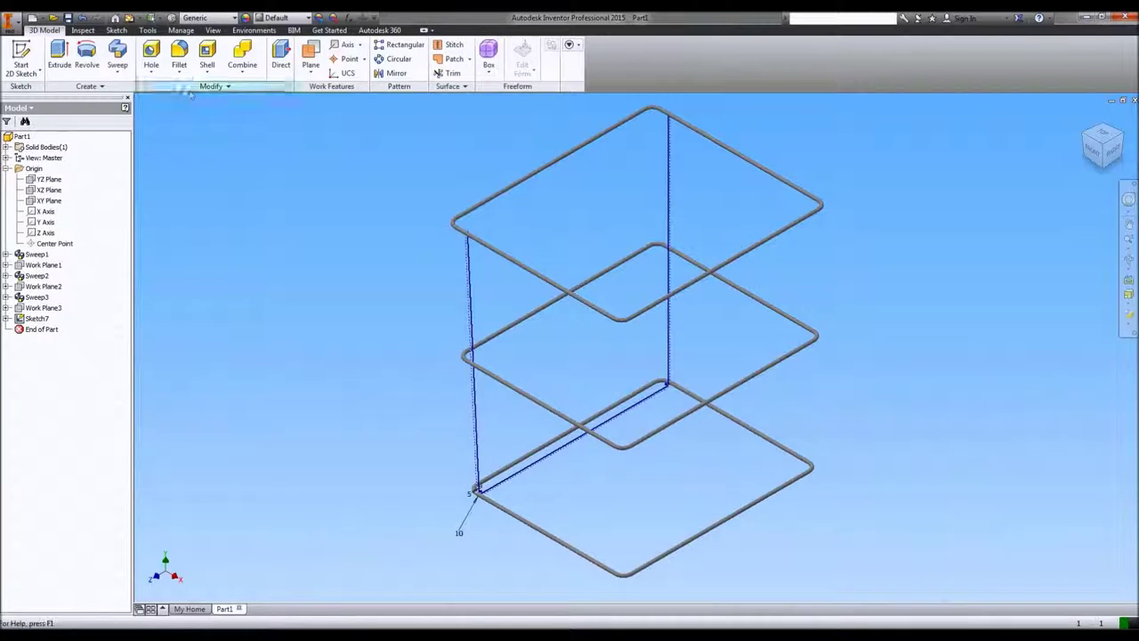
# - Create a work plane normal to the offset path at the upper end of its slanted leg and start a sketch on it
pyautogui.click(313, 55)
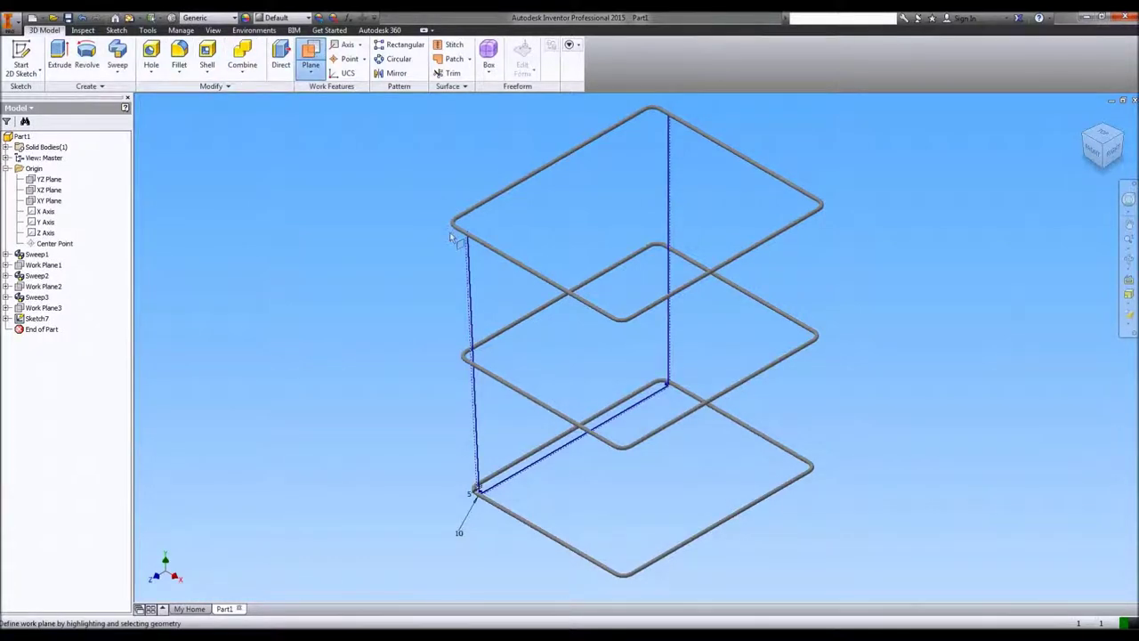
pyautogui.scroll(5, 461, 231)
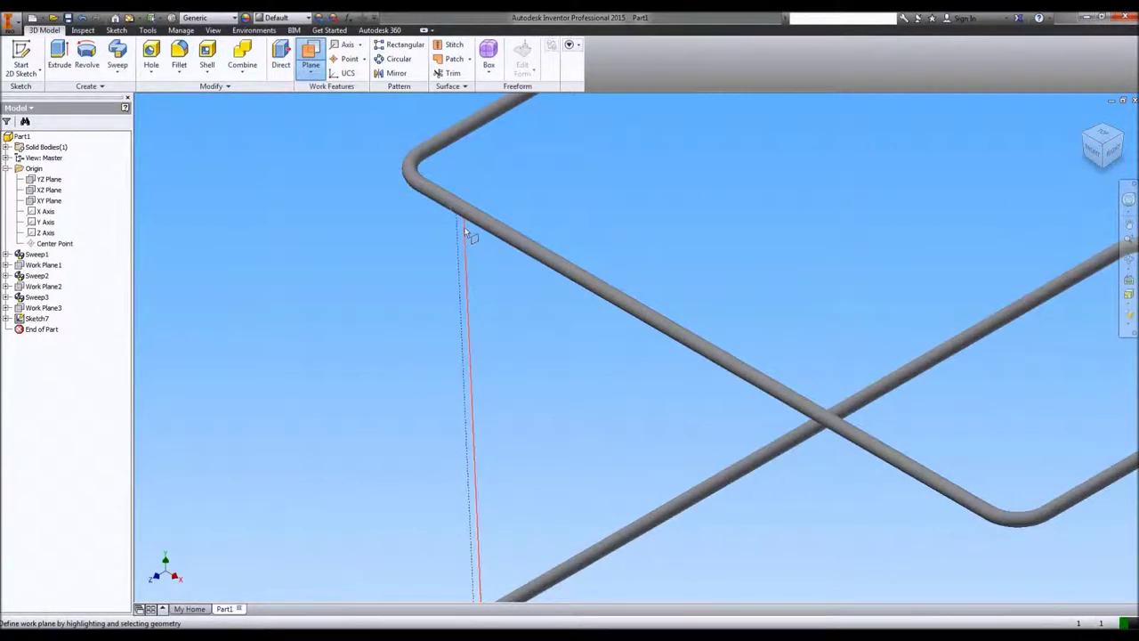
pyautogui.click(464, 211)
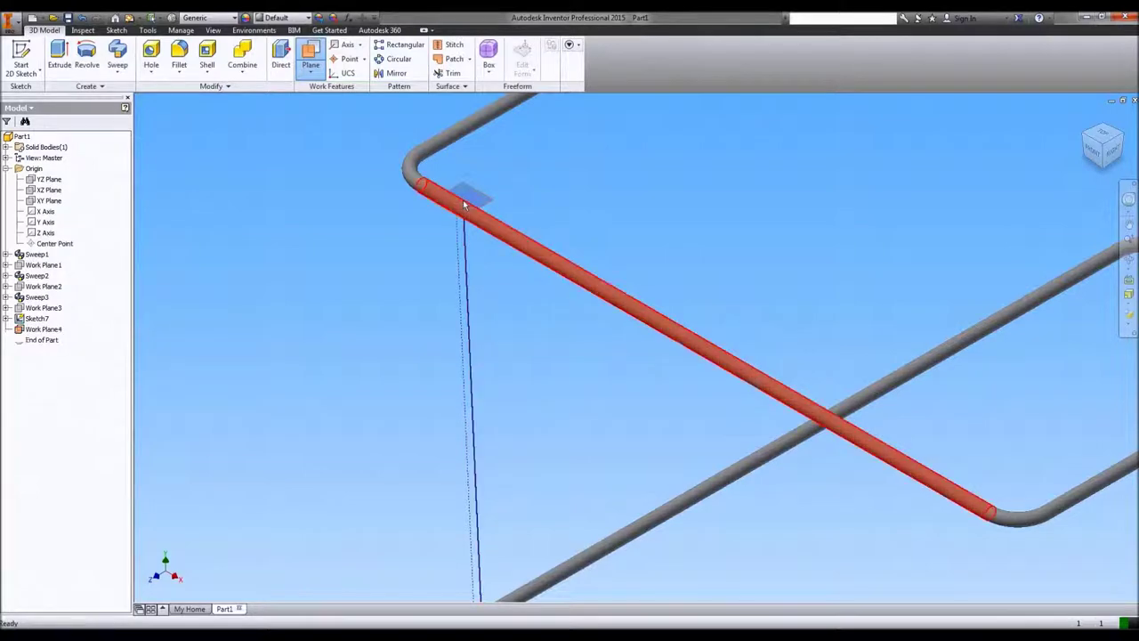
pyautogui.click(466, 208)
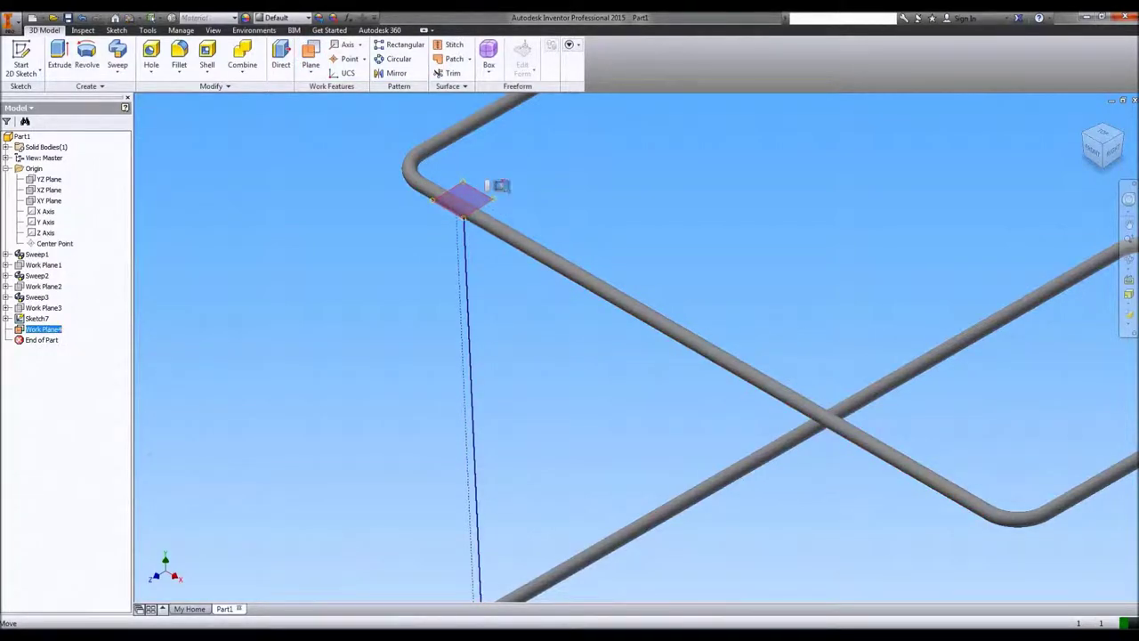
pyautogui.click(502, 185)
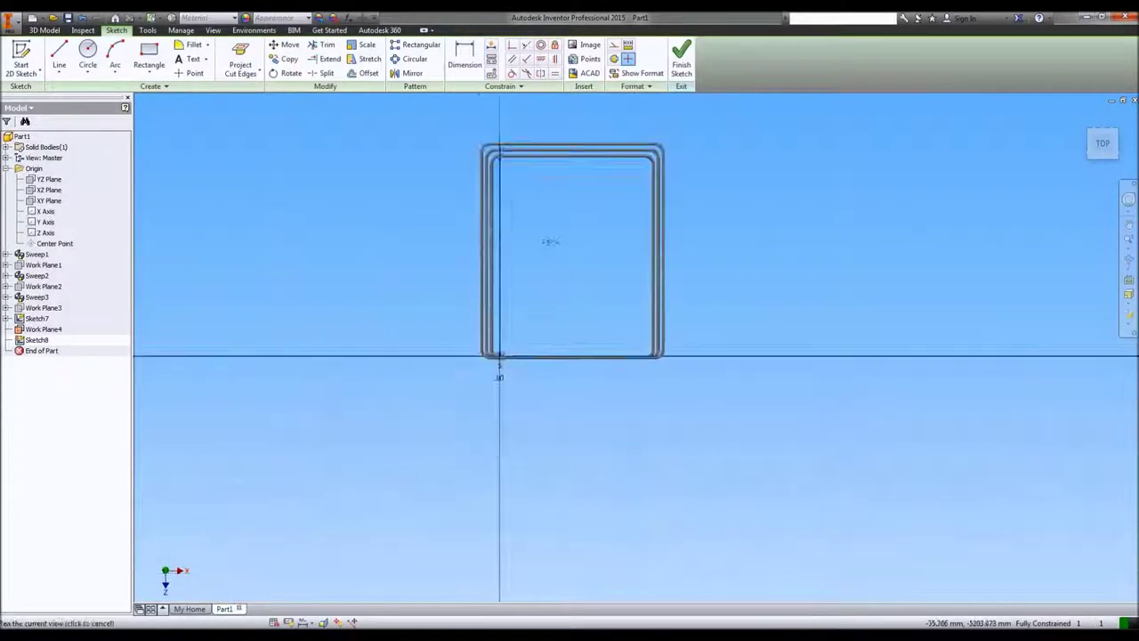
# - Slice the graphics at the sketch plane and turn off the new work plane's visibility
pyautogui.rightClick(471, 299)
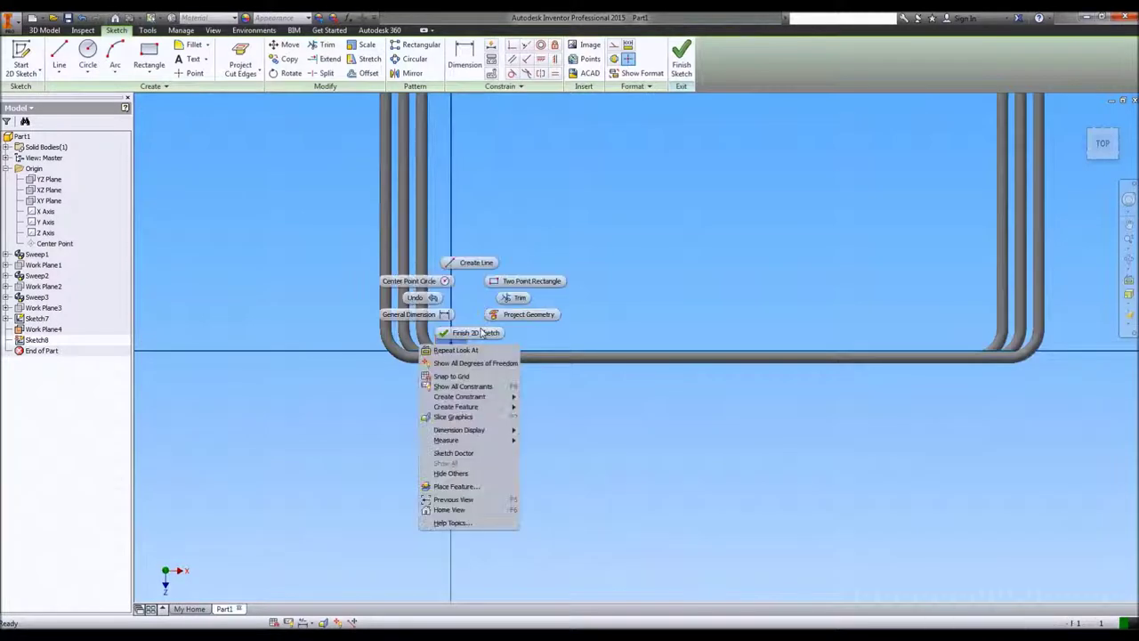
pyautogui.click(465, 415)
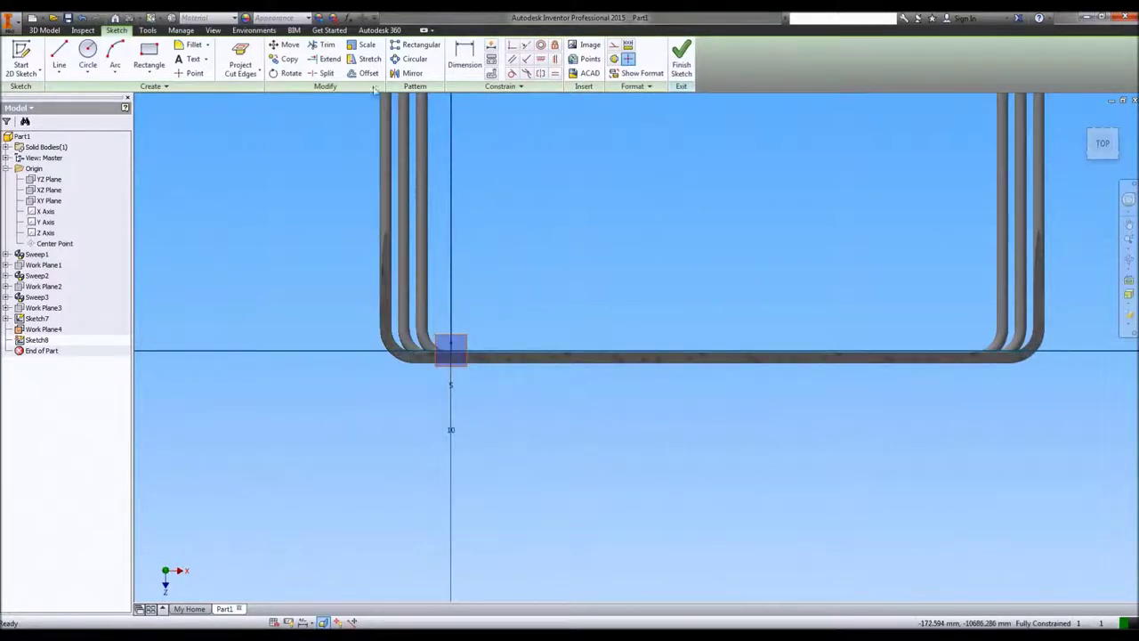
pyautogui.click(242, 75)
pyautogui.click(253, 93)
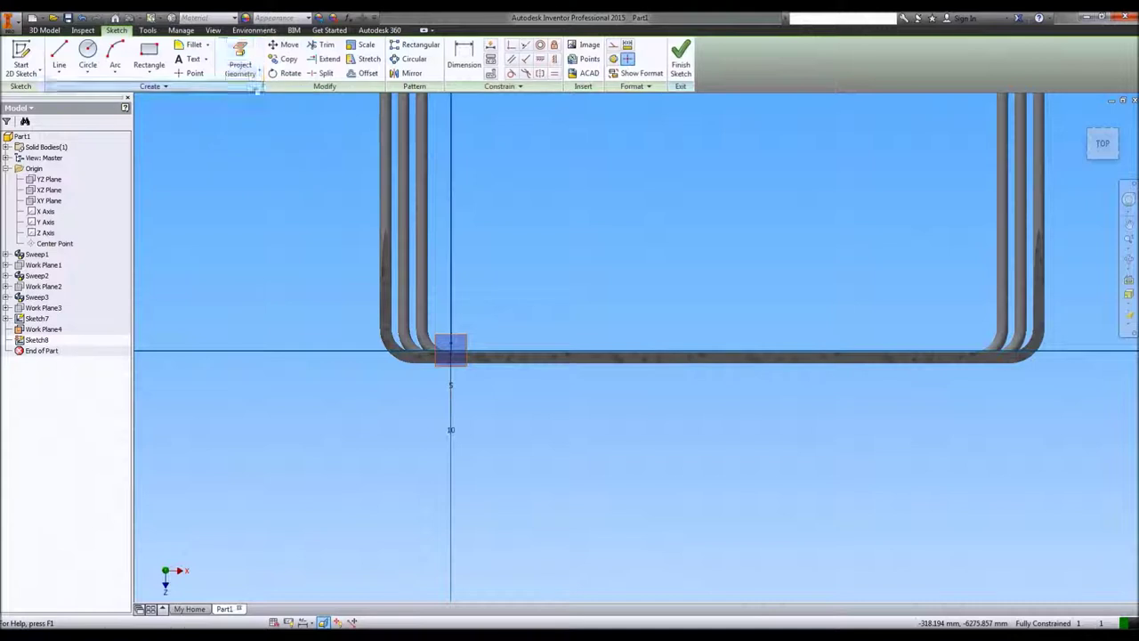
pyautogui.rightClick(468, 330)
pyautogui.press('Escape')
pyautogui.click(456, 341)
pyautogui.rightClick(463, 338)
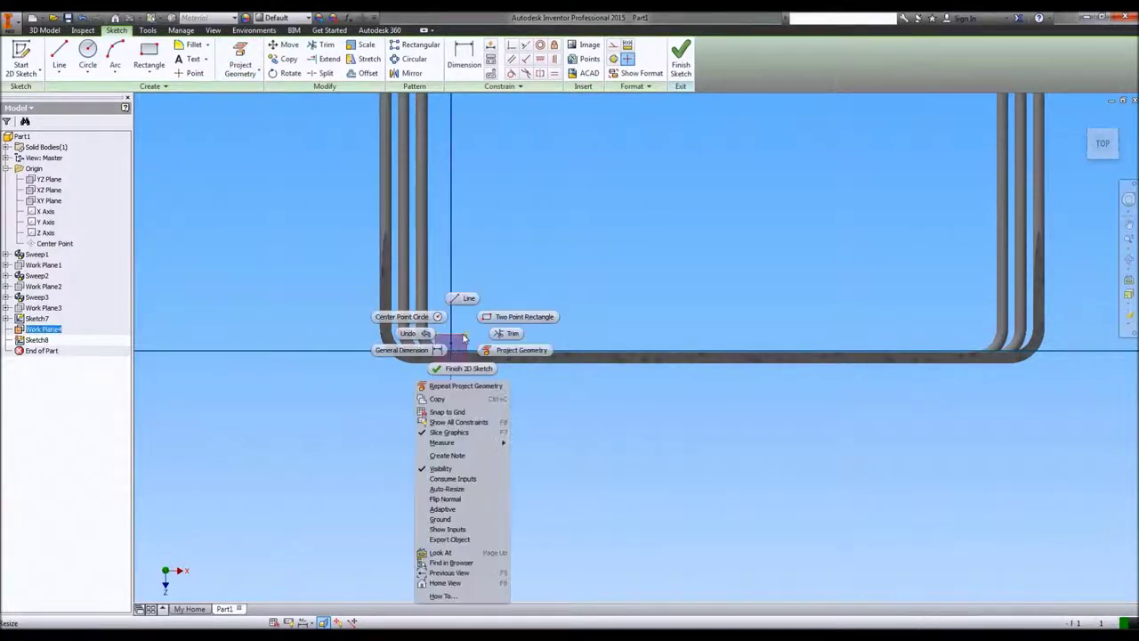
pyautogui.click(448, 469)
# - Draw a 5 mm diameter circle centred on the upper end of the offset path and finish the sketch
pyautogui.click(88, 53)
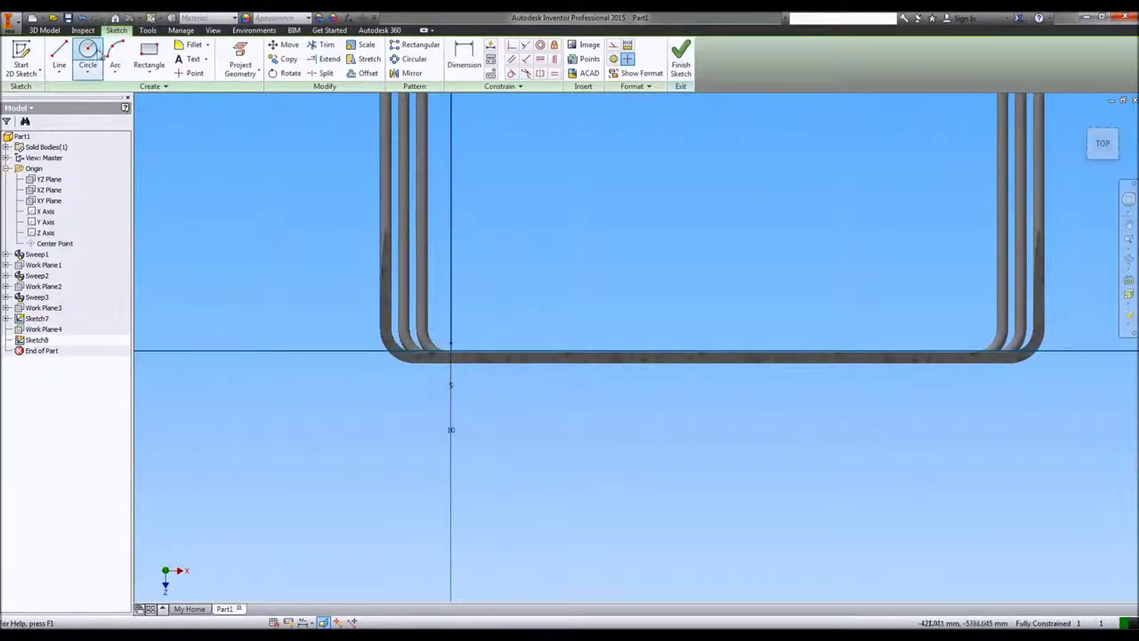
pyautogui.scroll(5, 450, 356)
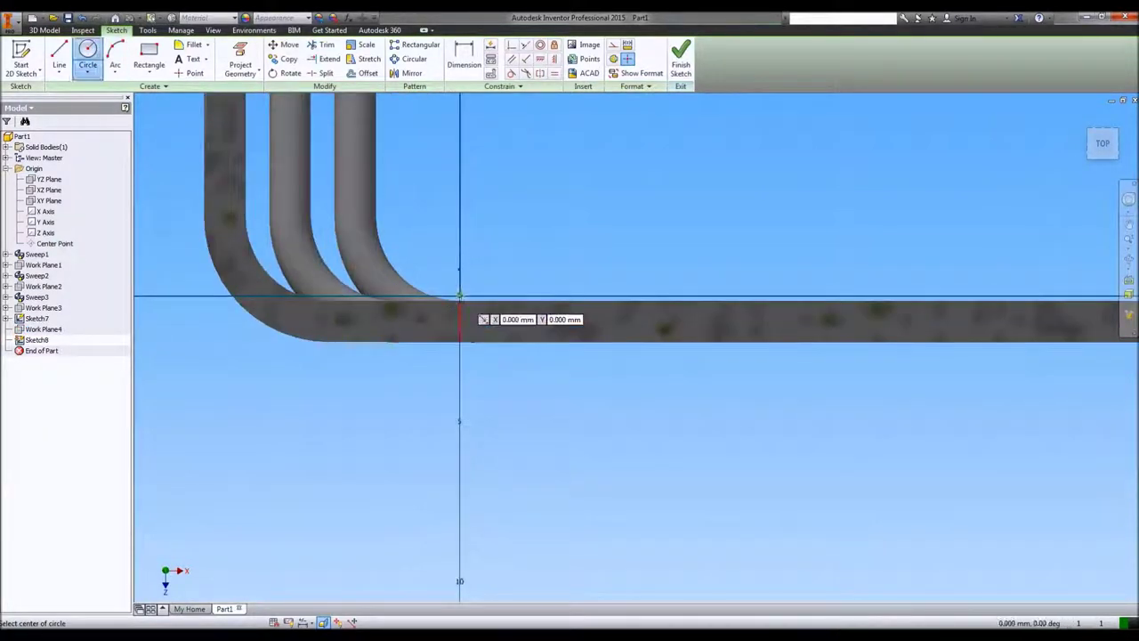
pyautogui.click(459, 295)
pyautogui.write('5')
pyautogui.press('Return')
pyautogui.click(680, 58)
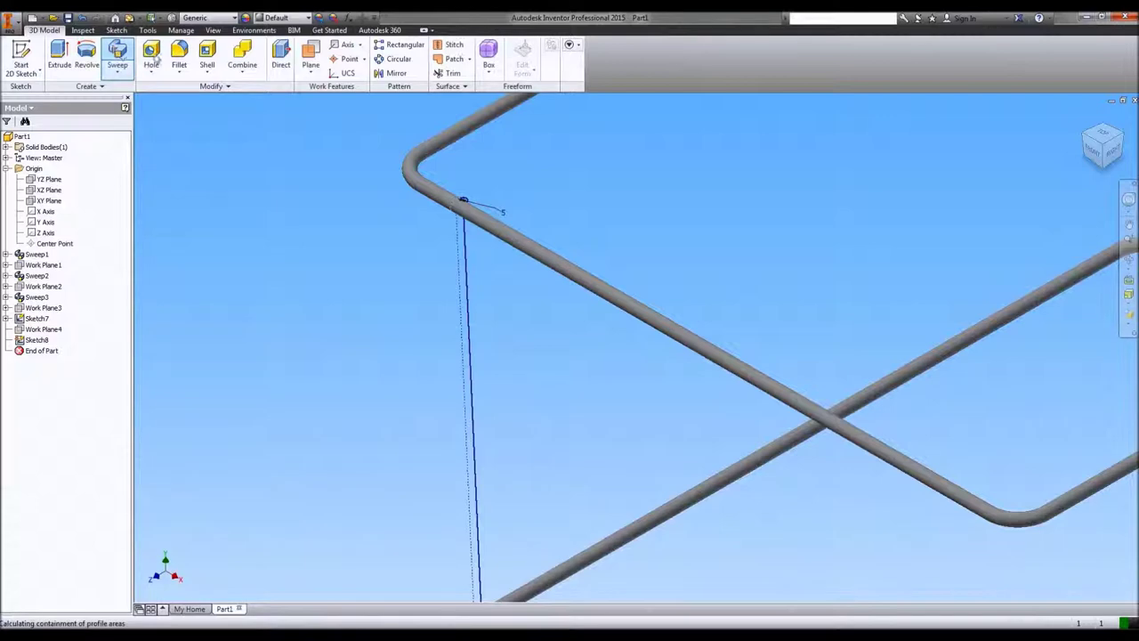
# - Sweep the 5 mm circle along the offset U-shaped path to form the first cross wire
pyautogui.click(118, 55)
pyautogui.scroll(3, 462, 218)
pyautogui.click(454, 257)
pyautogui.scroll(-5, 516, 338)
pyautogui.click(248, 280)
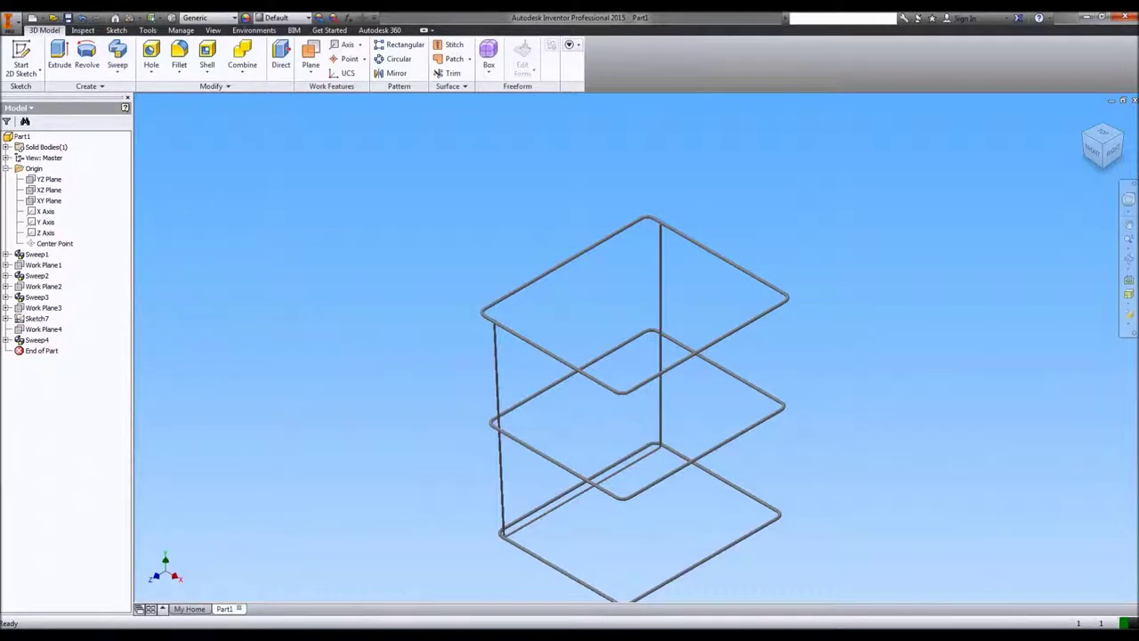
# - Create a work plane offset from the XY plane toward the basket's interior and start a sketch on it
pyautogui.click(311, 51)
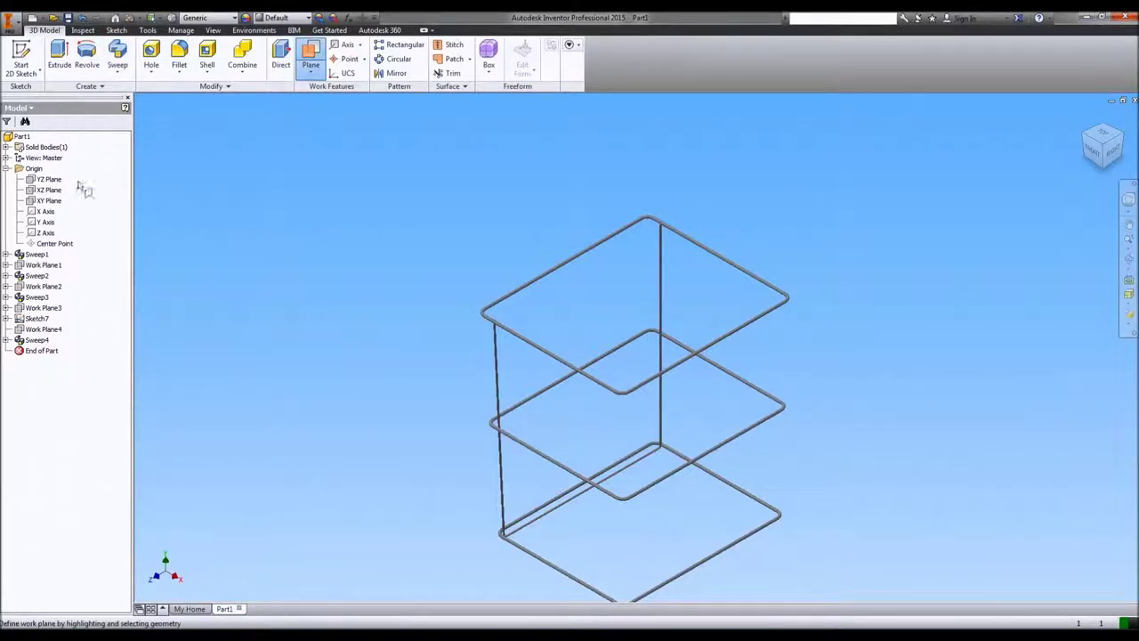
pyautogui.click(51, 201)
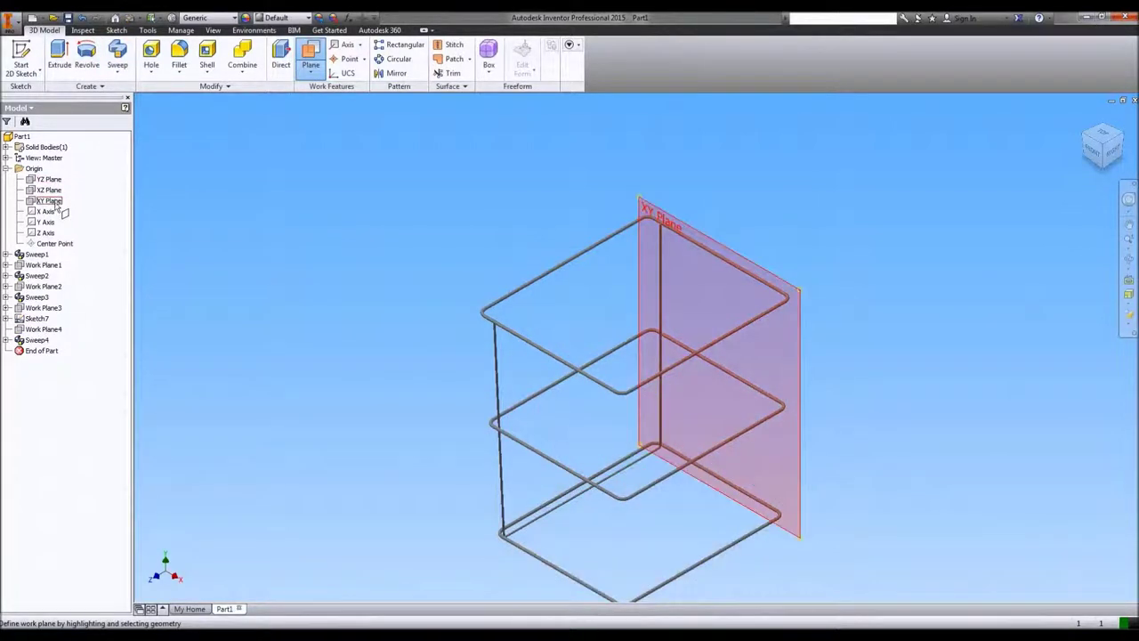
pyautogui.click(663, 210)
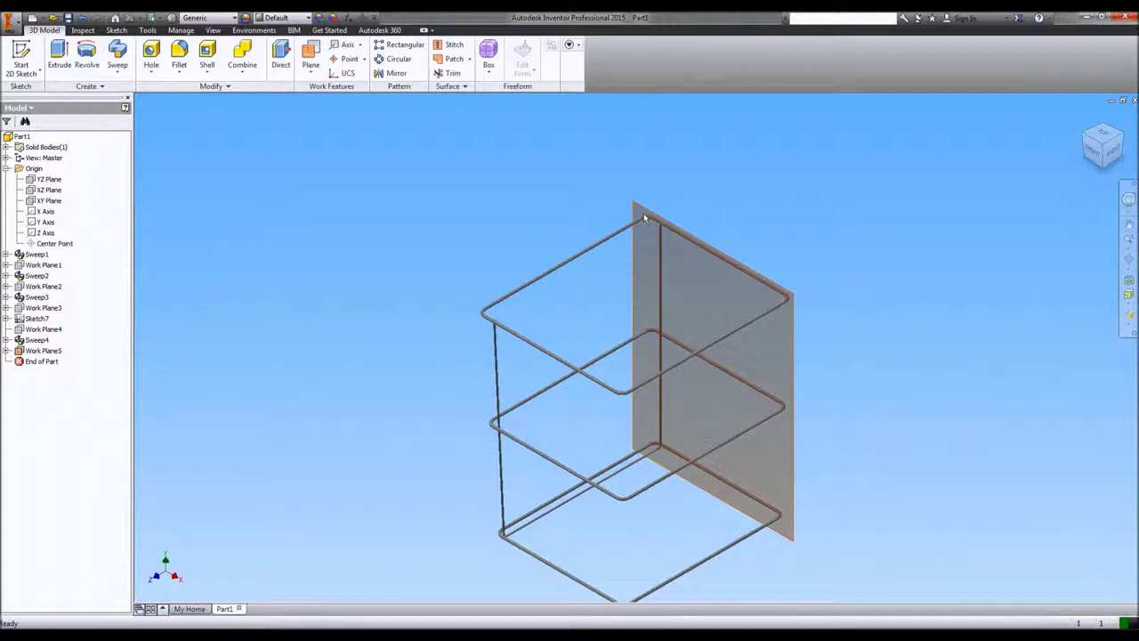
pyautogui.click(644, 212)
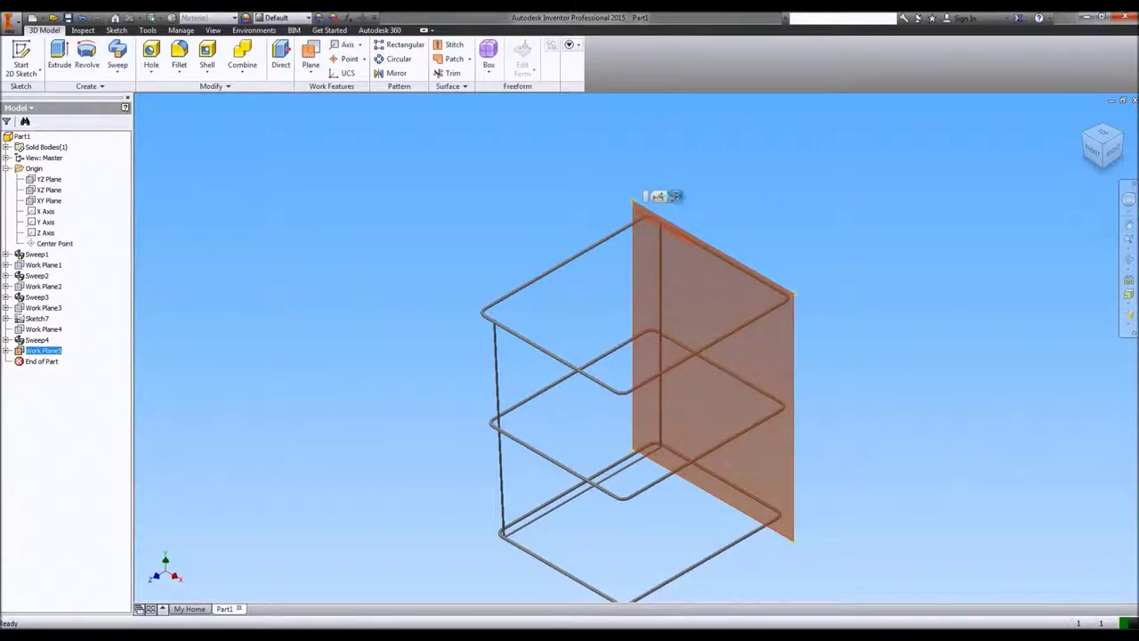
pyautogui.click(652, 196)
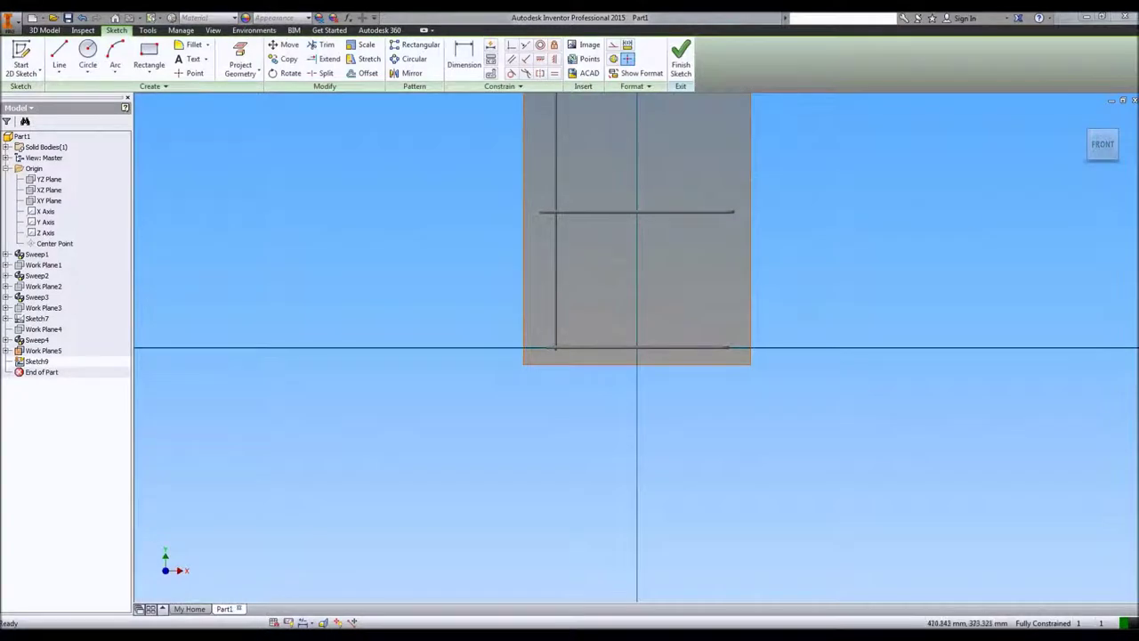
# - Turn off the new work plane's visibility and slice the graphics at the sketch plane
pyautogui.moveTo(772, 214); pyautogui.dragTo(707, 277, button='middle')
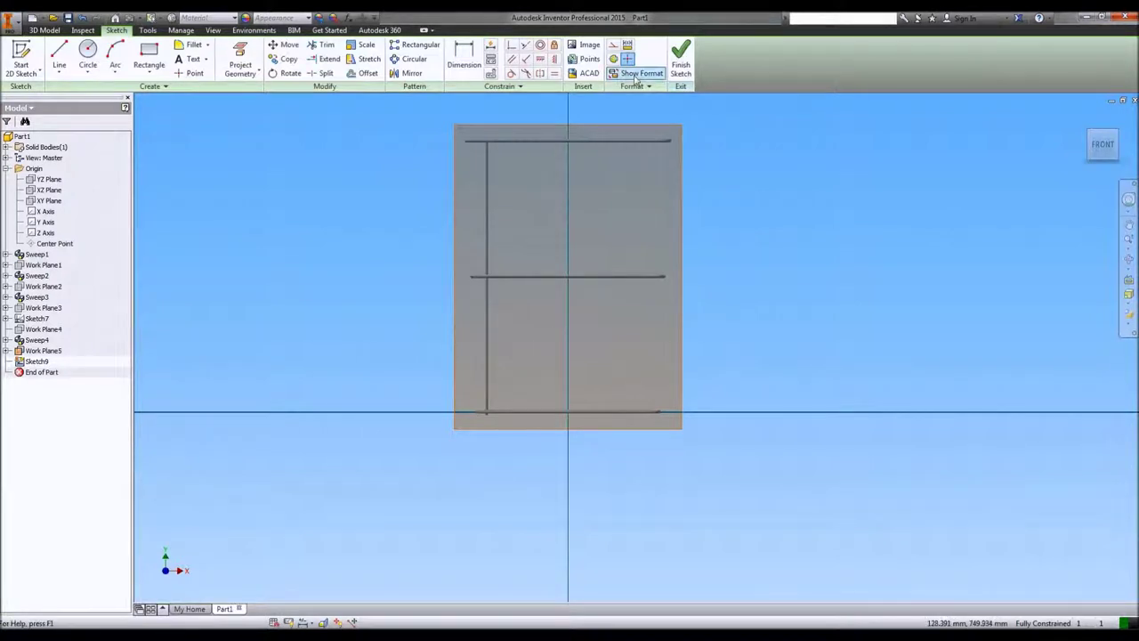
pyautogui.scroll(3, 517, 134)
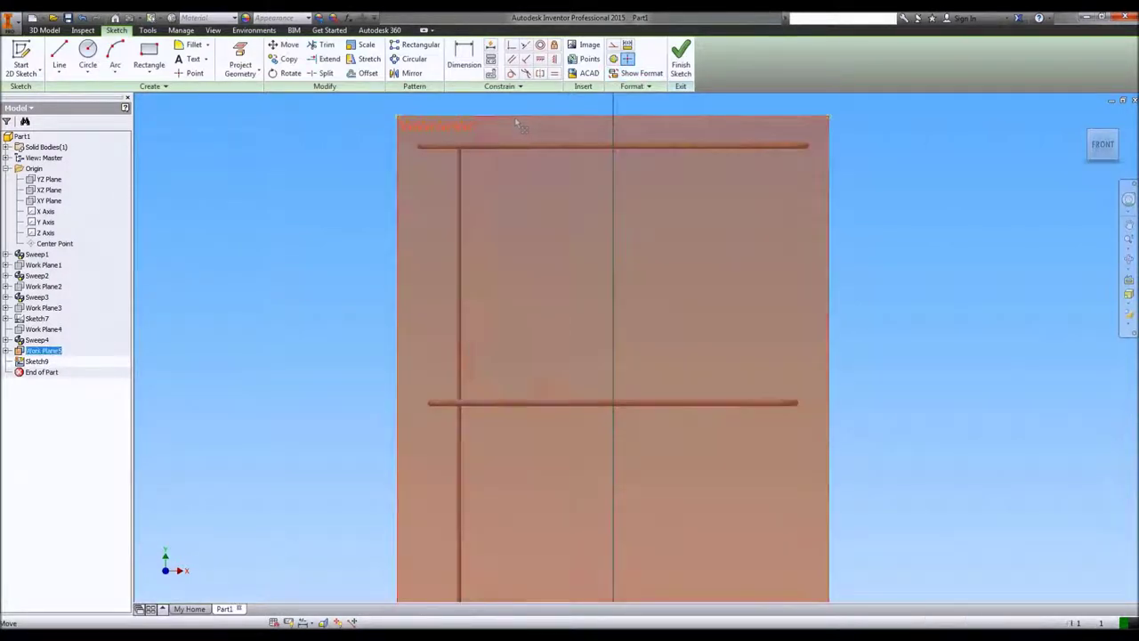
pyautogui.rightClick(517, 124)
pyautogui.click(517, 256)
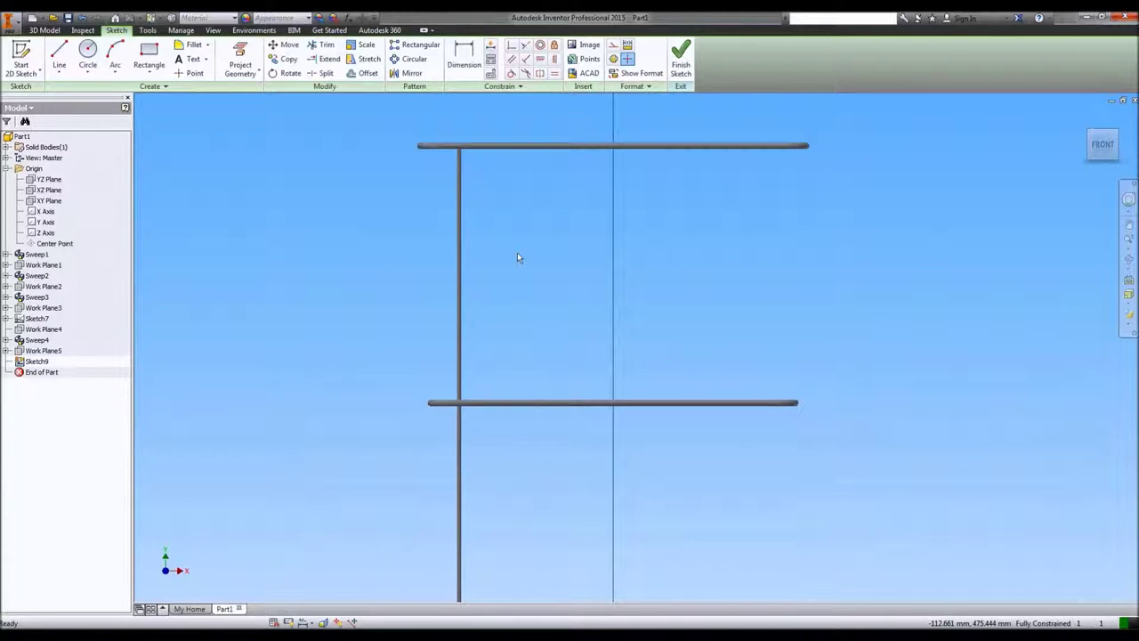
pyautogui.scroll(-3, 514, 267)
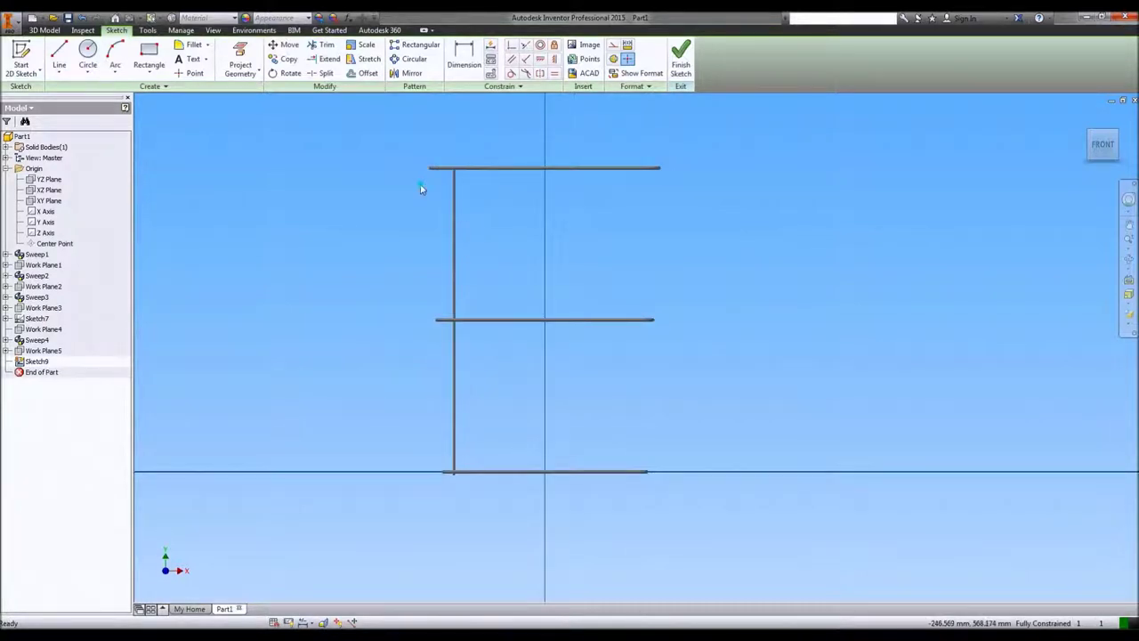
pyautogui.rightClick(422, 189)
pyautogui.click(427, 301)
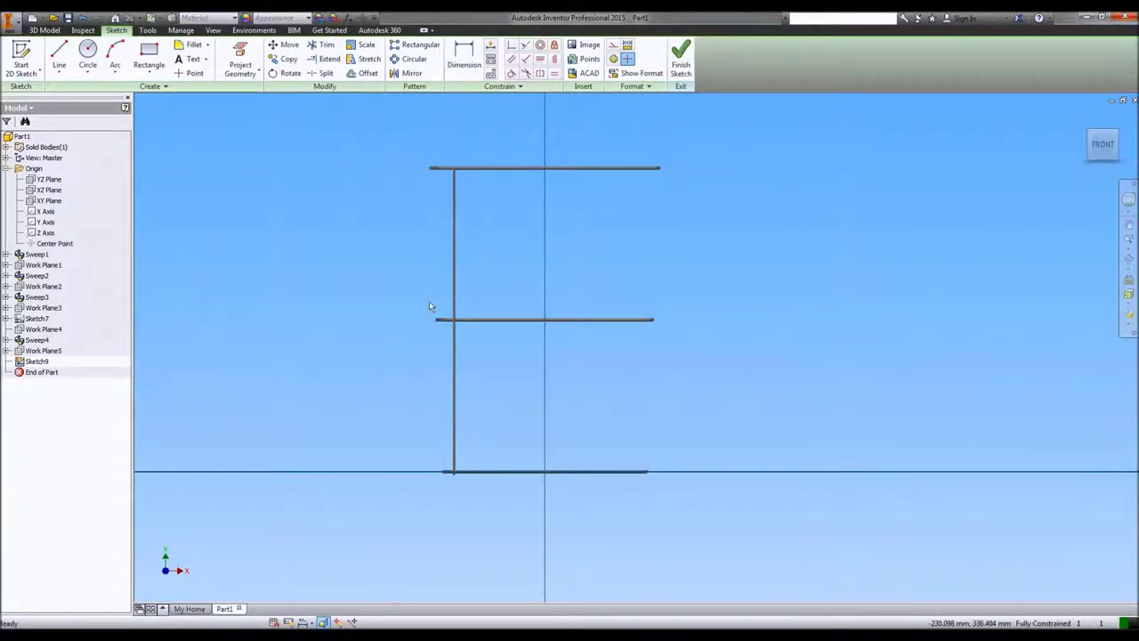
pyautogui.scroll(3, 411, 172)
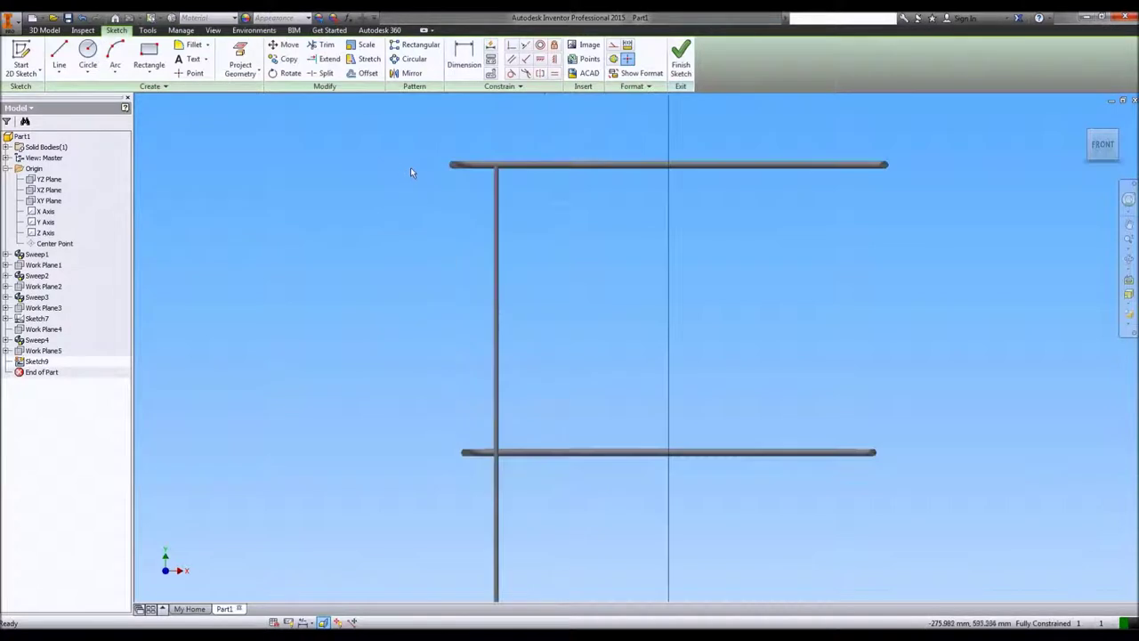
# - Project the cut edges and draw a three-line U path between the upper ring's two section centres, running just below the bottom ring
pyautogui.click(254, 73)
pyautogui.click(258, 112)
pyautogui.click(59, 55)
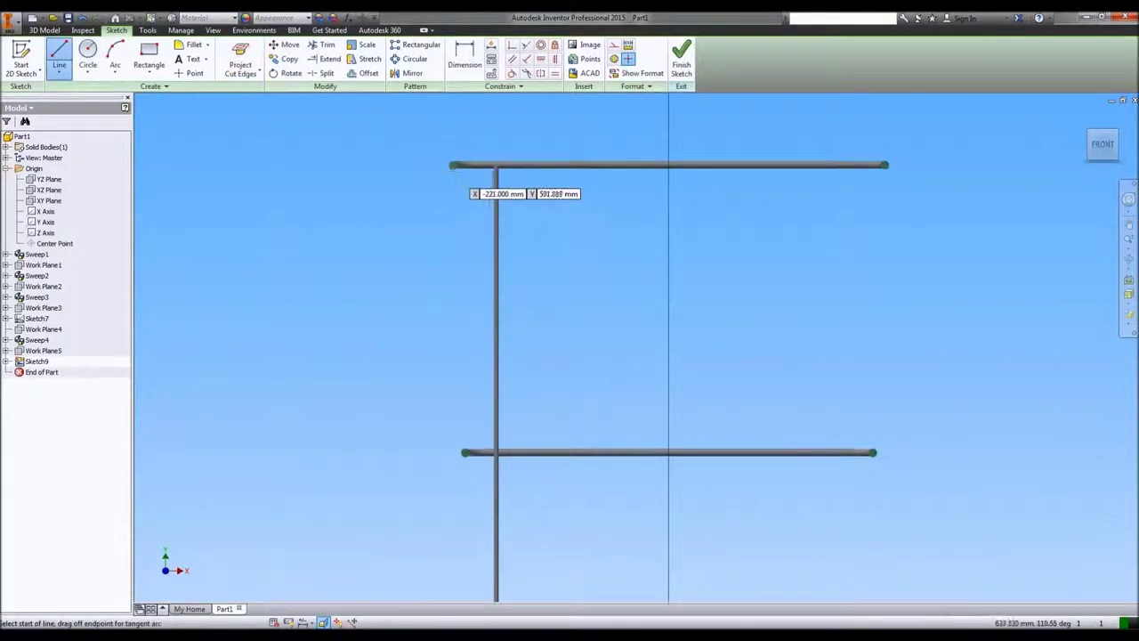
pyautogui.click(453, 165)
pyautogui.scroll(-5, 474, 266)
pyautogui.moveTo(480, 387); pyautogui.dragTo(481, 324, button='middle')
pyautogui.scroll(5, 480, 338)
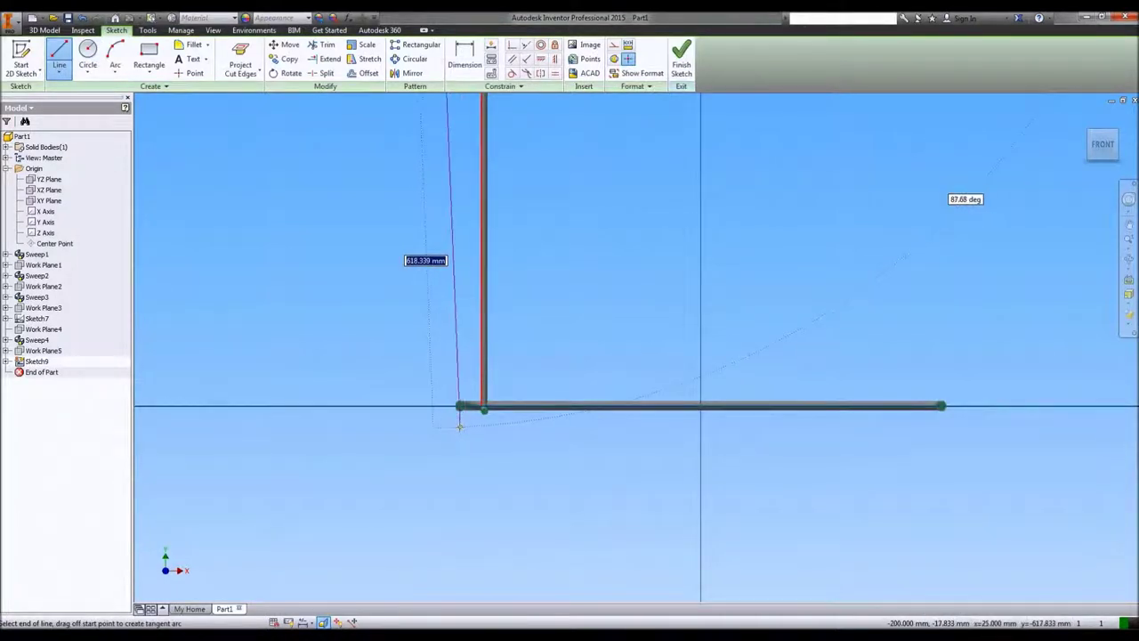
pyautogui.click(459, 423)
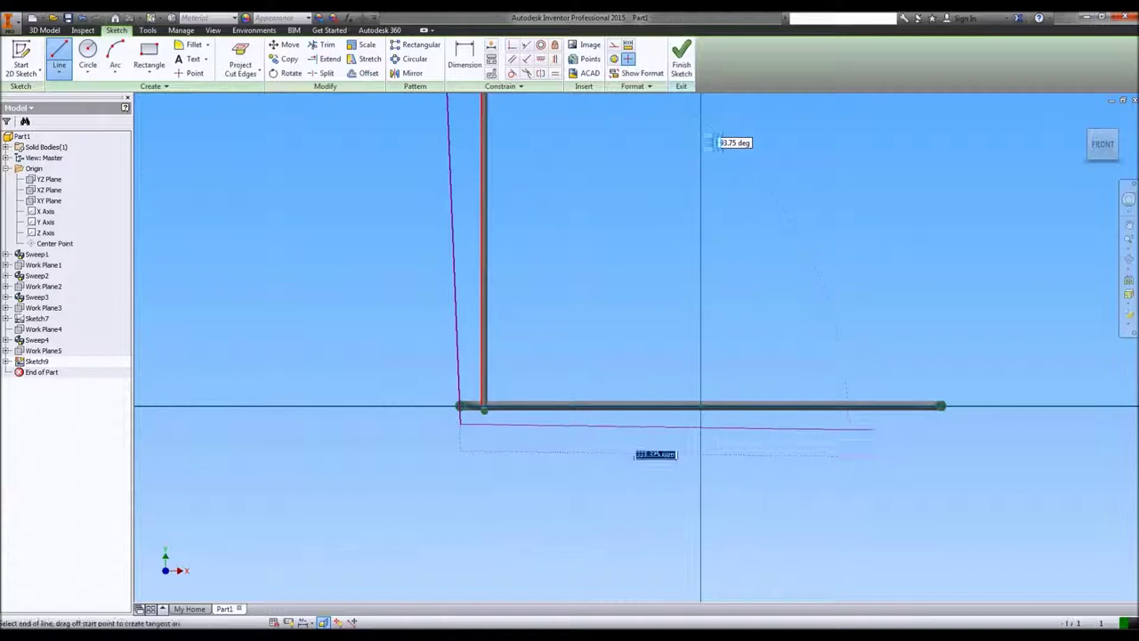
pyautogui.click(941, 424)
pyautogui.scroll(5, 941, 423)
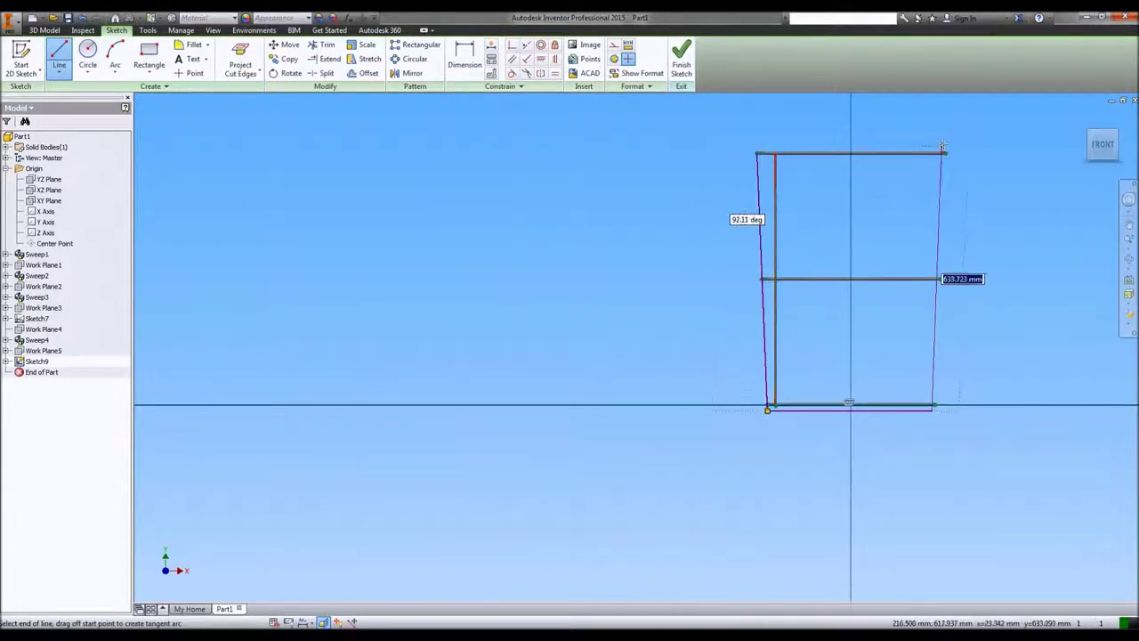
pyautogui.scroll(-5, 944, 145)
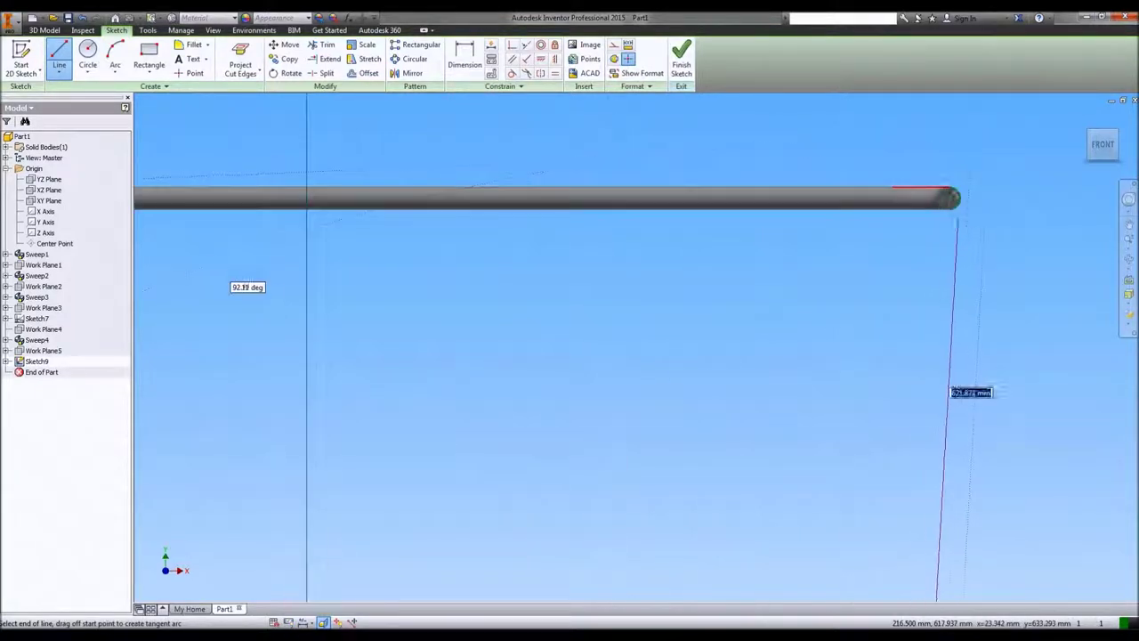
pyautogui.click(950, 197)
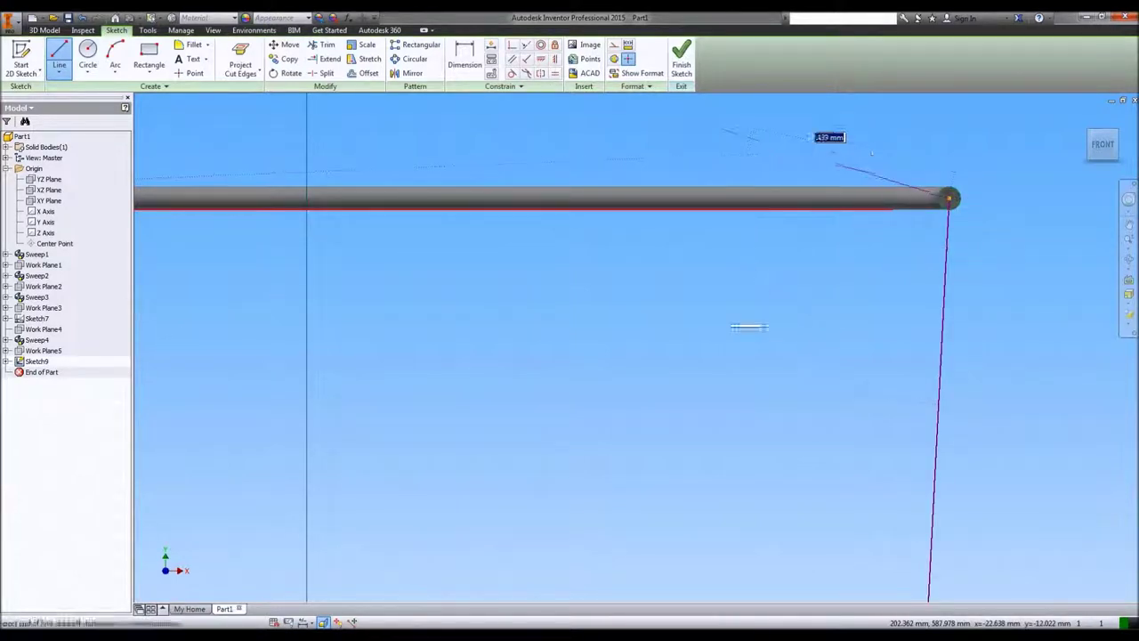
# - Add coincident constraints so both slanted side lines pass through the bottom ring's section centres
pyautogui.click(513, 45)
pyautogui.scroll(5, 791, 272)
pyautogui.scroll(-5, 885, 448)
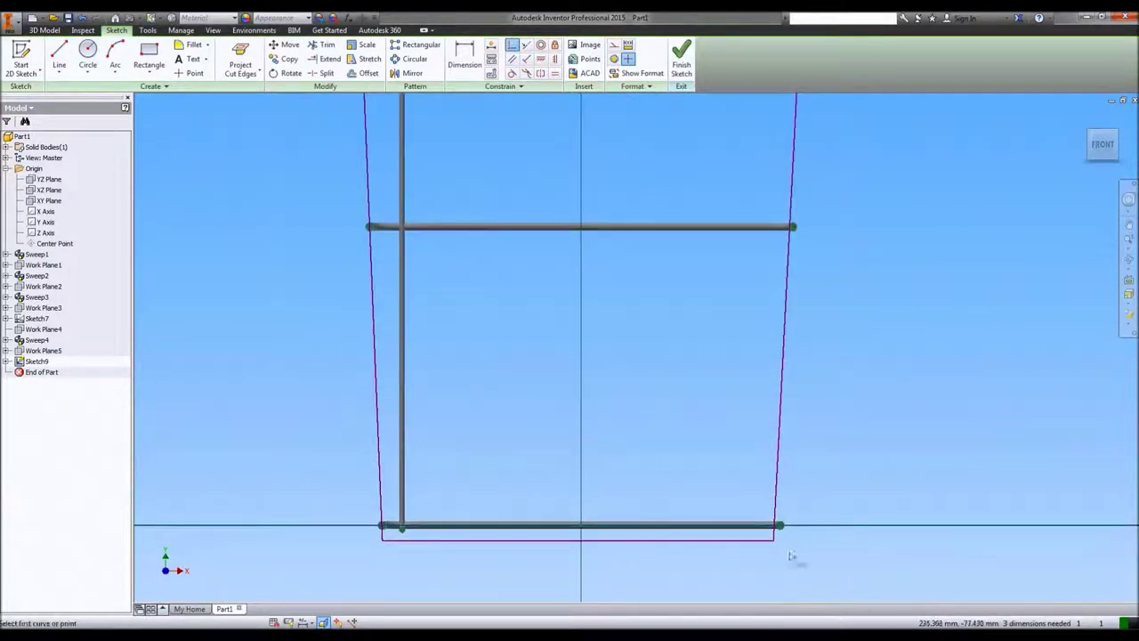
pyautogui.scroll(-4, 794, 574)
pyautogui.click(738, 472)
pyautogui.click(758, 461)
pyautogui.scroll(4, 472, 460)
pyautogui.scroll(-2, 472, 460)
pyautogui.scroll(-3, 340, 454)
pyautogui.click(321, 411)
pyautogui.click(293, 367)
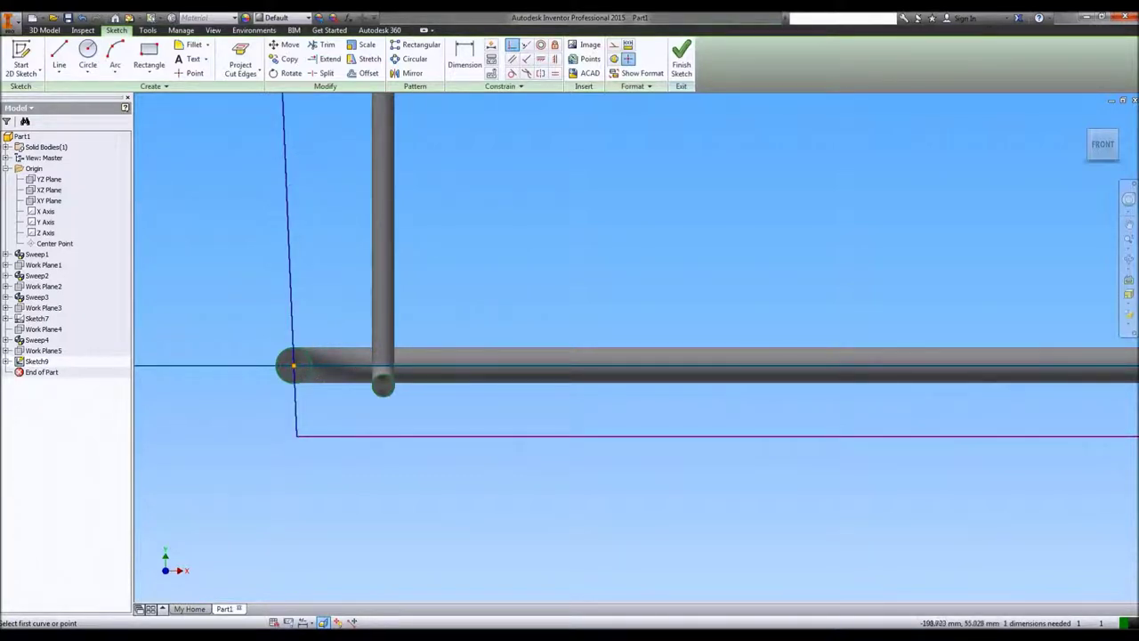
# - Dimension the path's bottom line 1 mm from the centre of the first cross wire's cut section
pyautogui.click(464, 55)
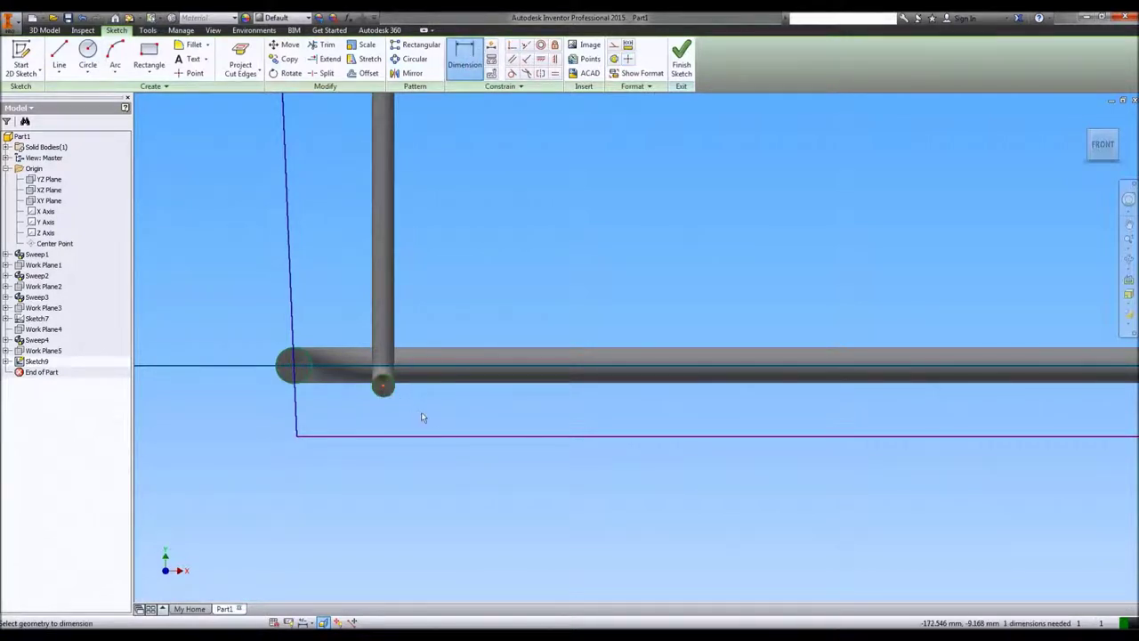
pyautogui.click(437, 443)
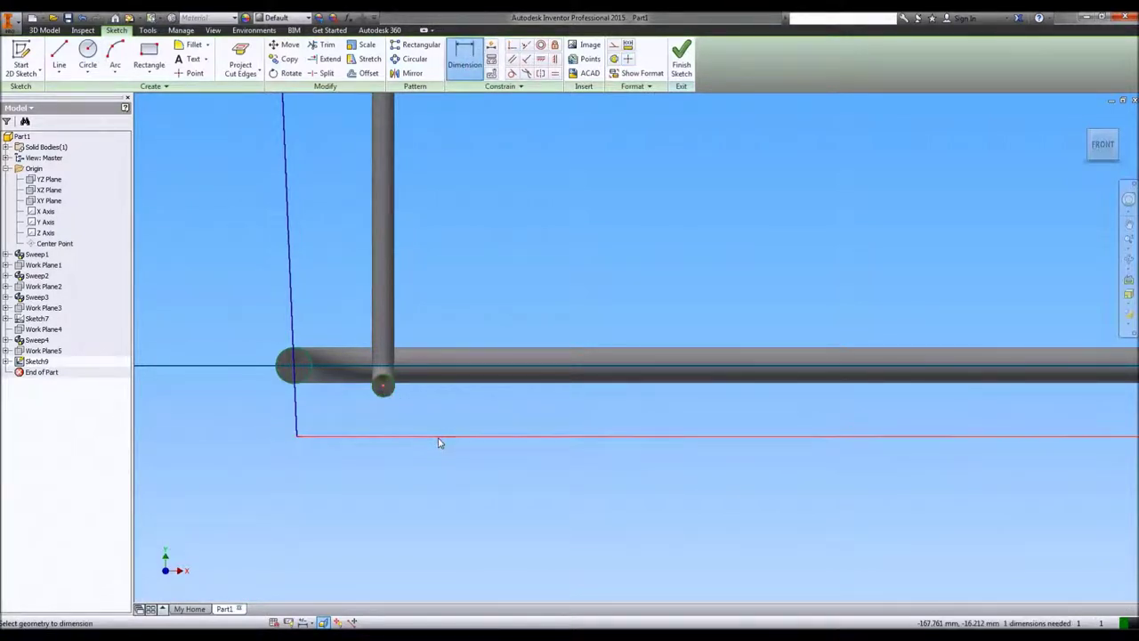
pyautogui.click(422, 525)
pyautogui.write('1')
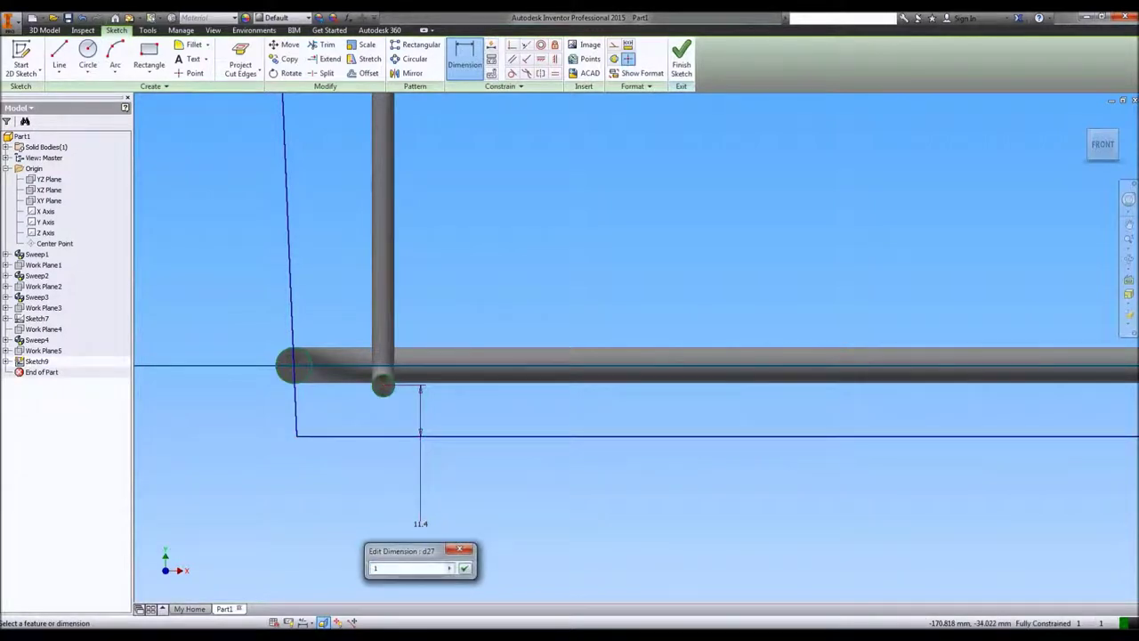
pyautogui.press('Return')
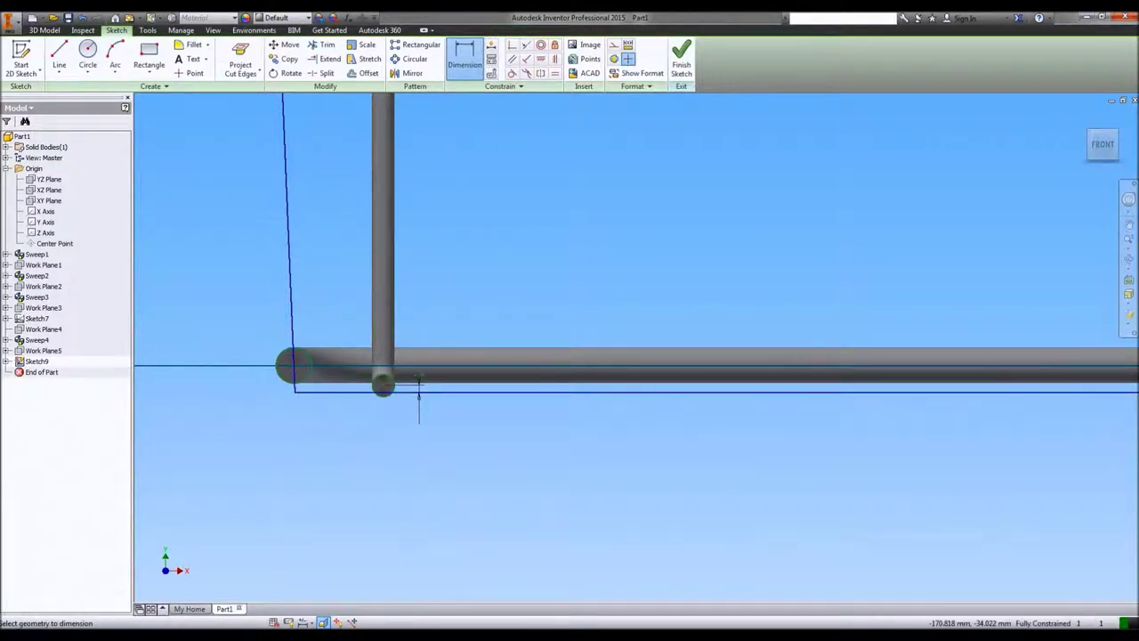
# - Fillet both lower corners of the U path with a 10 mm radius
pyautogui.click(191, 44)
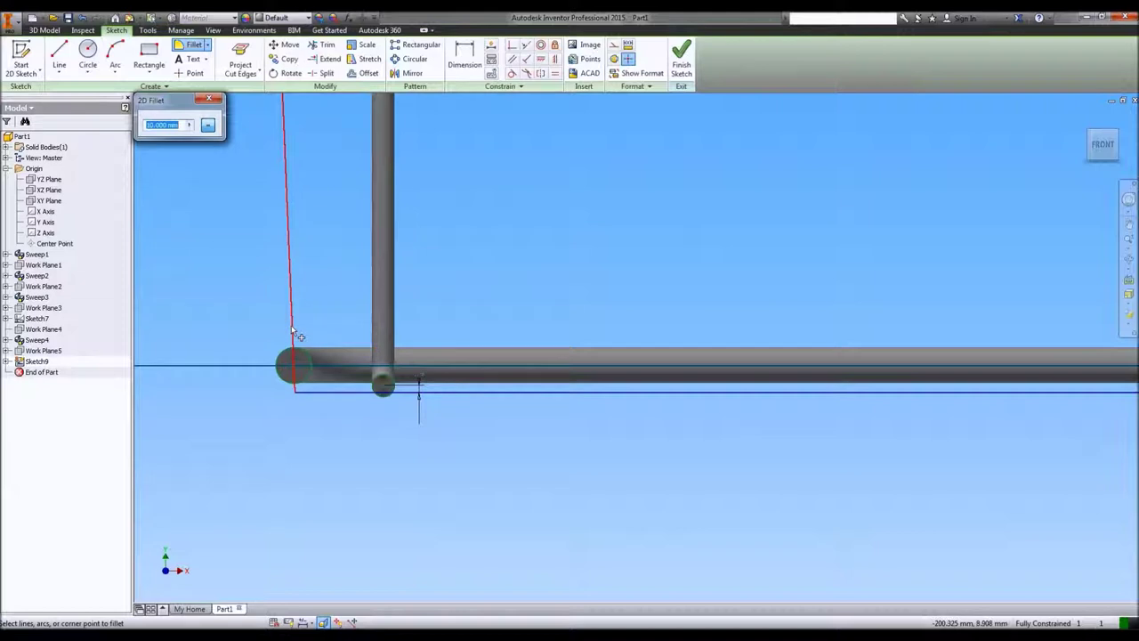
pyautogui.click(294, 331)
pyautogui.click(334, 391)
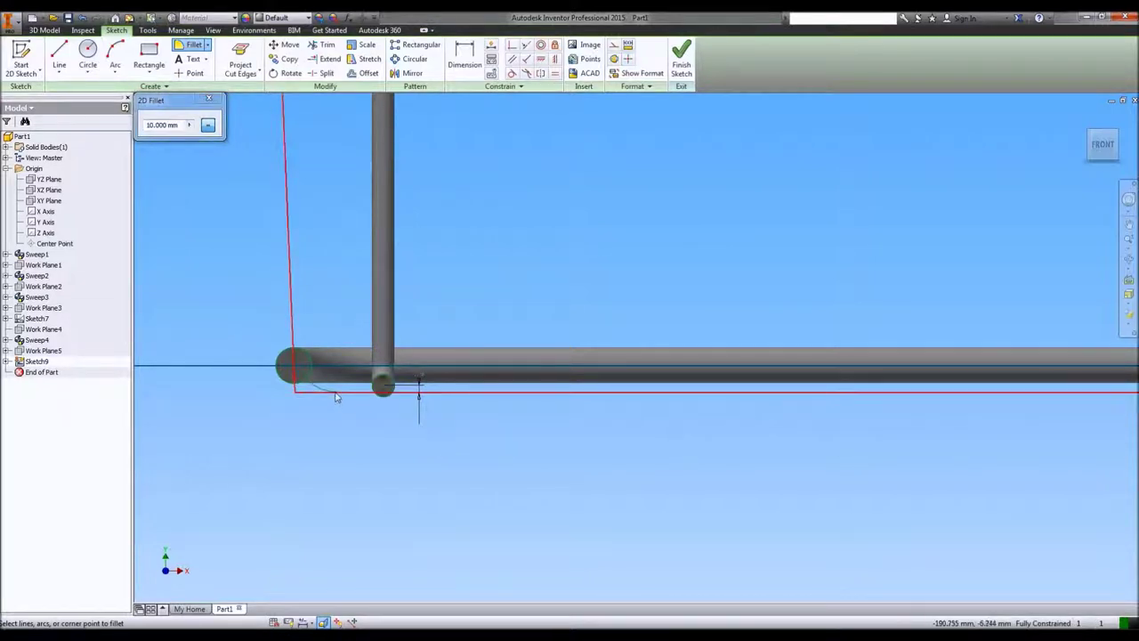
pyautogui.scroll(4, 405, 442)
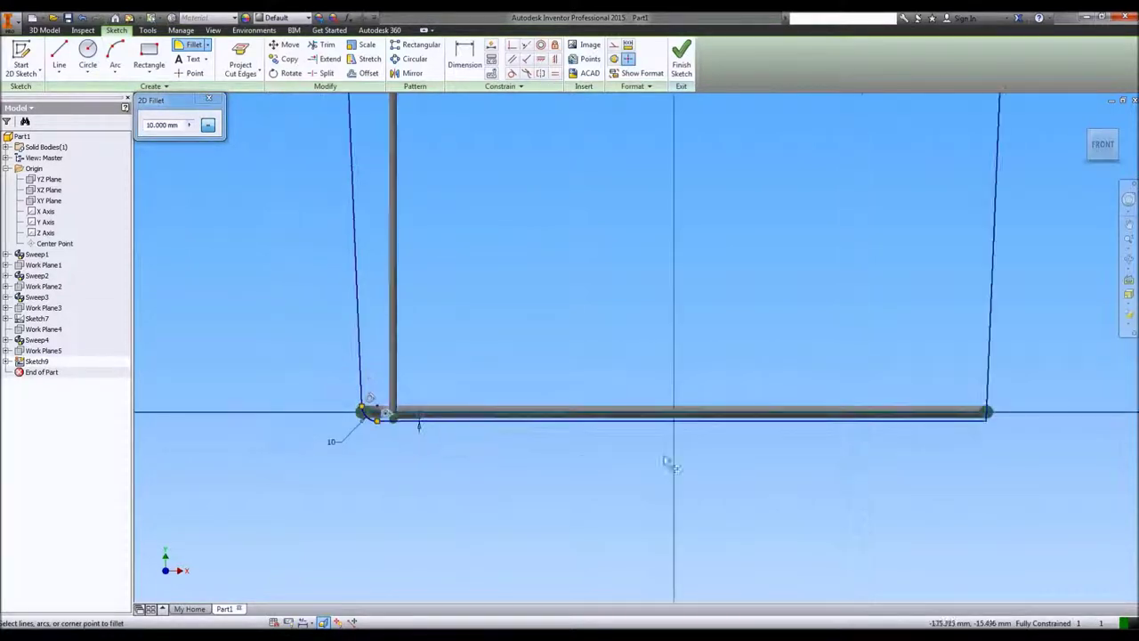
pyautogui.click(970, 424)
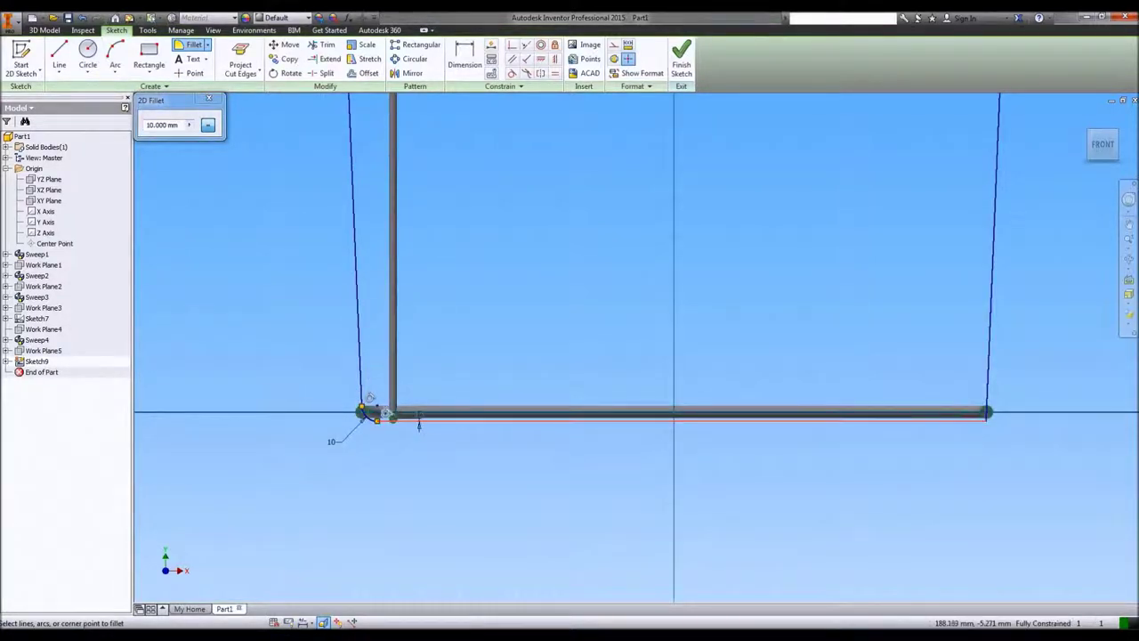
pyautogui.click(991, 365)
pyautogui.scroll(2, 840, 293)
pyautogui.moveTo(488, 220); pyautogui.dragTo(414, 351, button='middle')
pyautogui.scroll(2, 364, 223)
pyautogui.rightClick(364, 223)
pyautogui.click(377, 193)
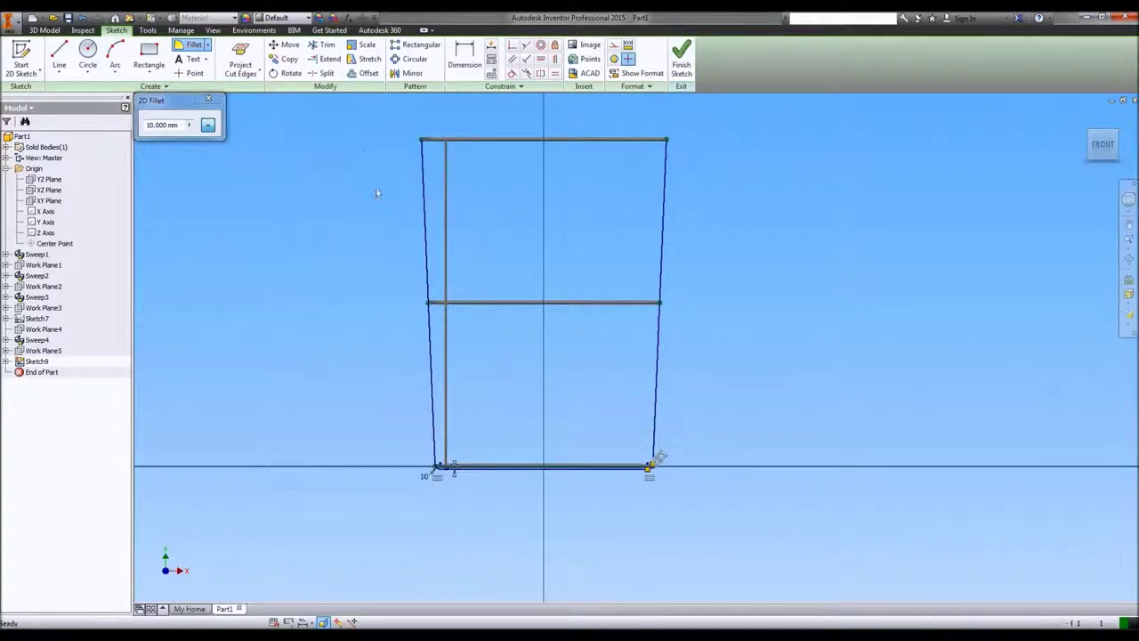
pyautogui.press('Escape')
# - Convert the entire filleted U path to construction geometry
pyautogui.moveTo(352, 126)
pyautogui.mouseDown()
pyautogui.moveTo(738, 433)
pyautogui.moveTo(804, 534)
pyautogui.mouseUp()
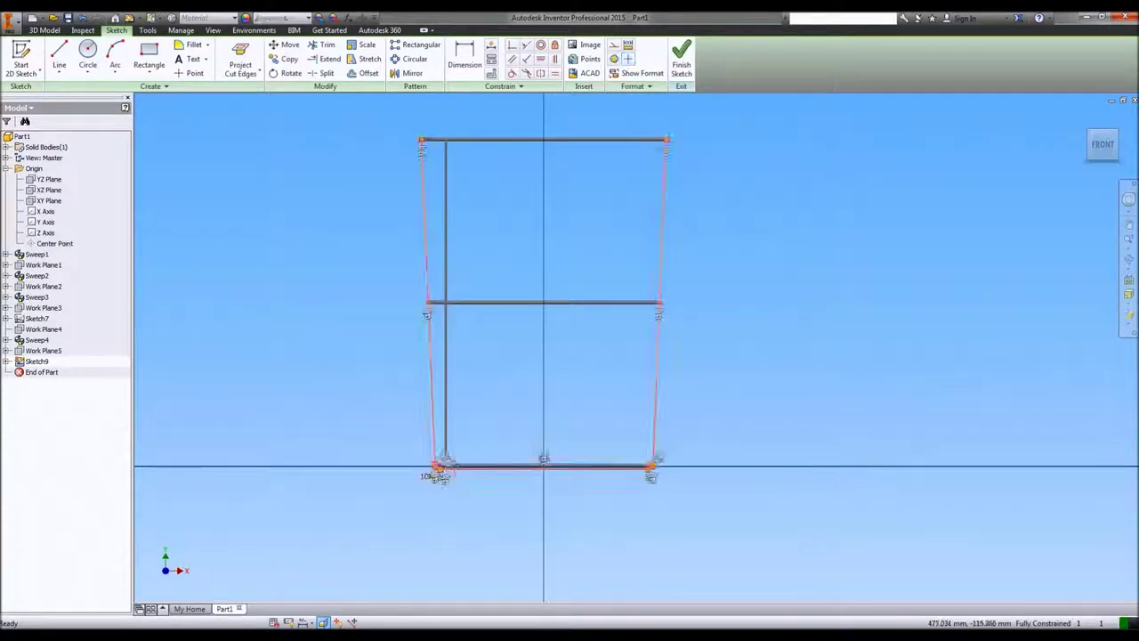
pyautogui.click(613, 45)
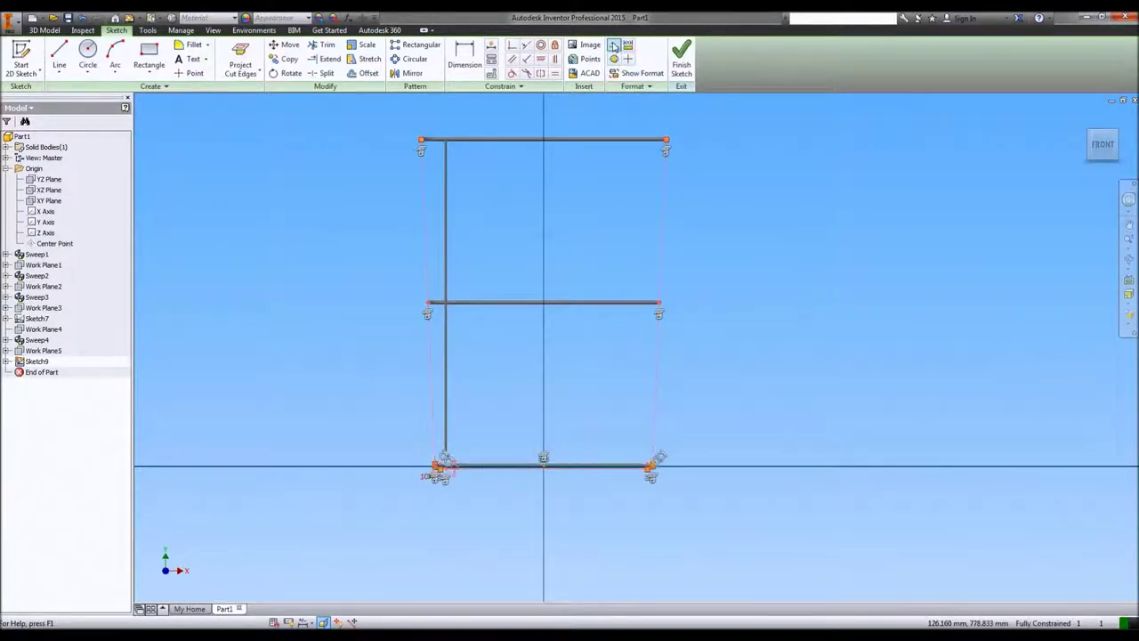
pyautogui.click(315, 148)
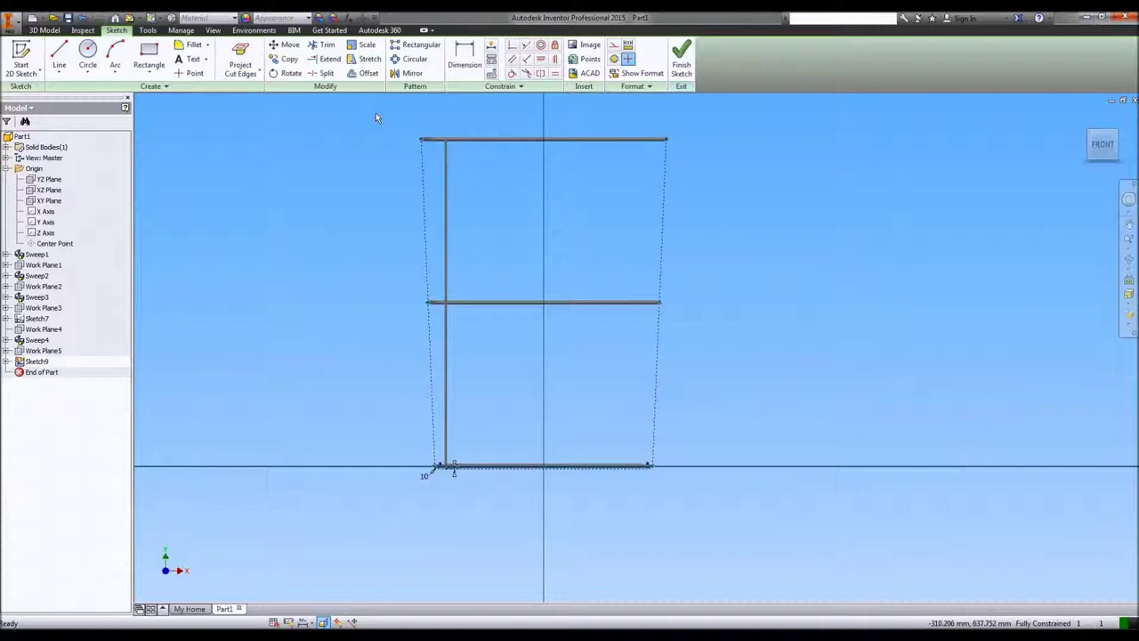
# - Offset the construction U path inward by about 3 mm
pyautogui.click(361, 73)
pyautogui.scroll(-5, 436, 409)
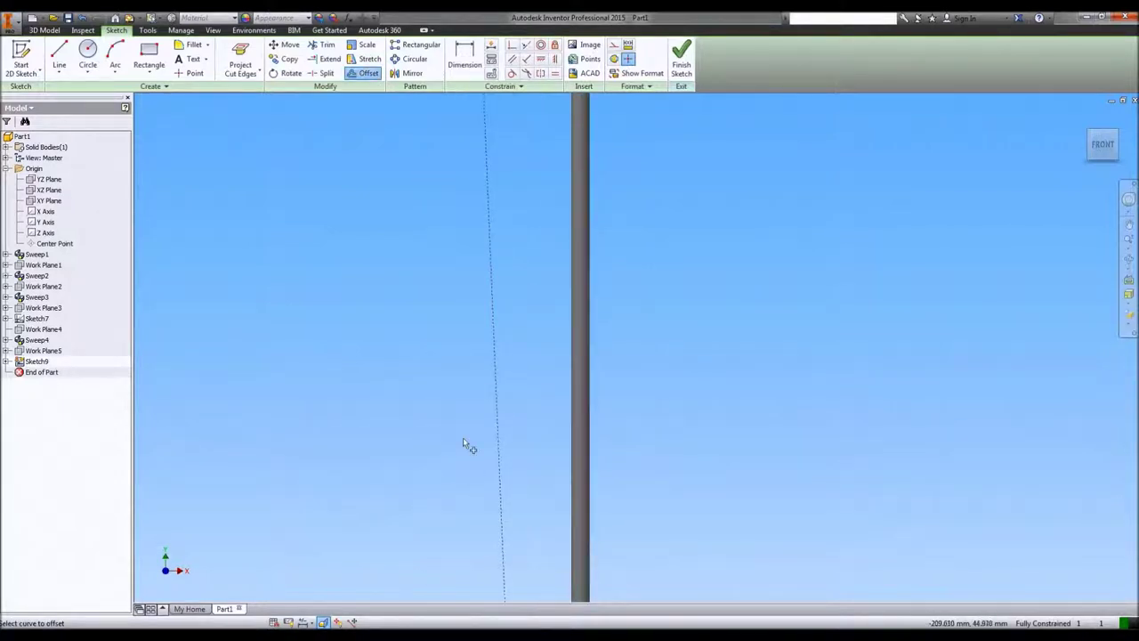
pyautogui.scroll(2, 418, 423)
pyautogui.click(437, 255)
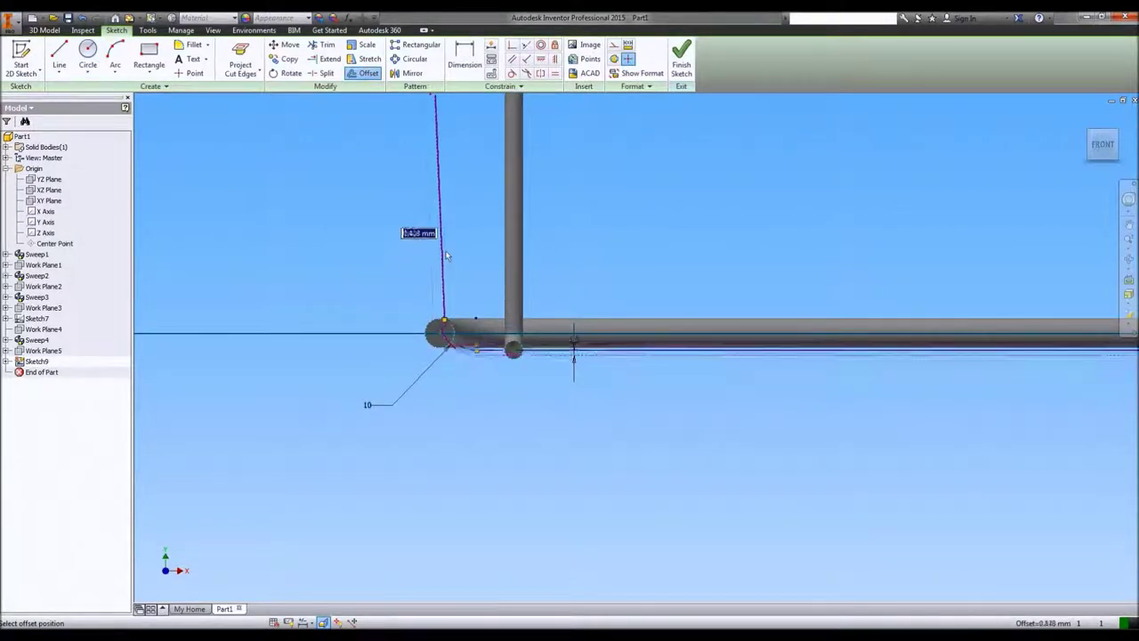
pyautogui.click(447, 255)
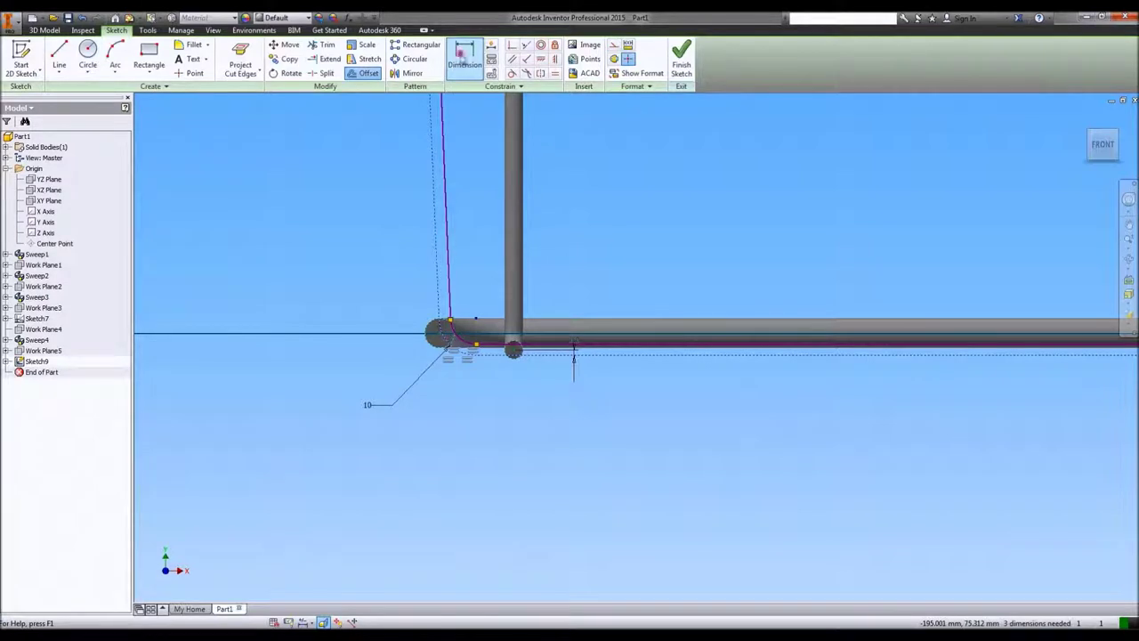
# - Set the distance between the construction path and its offset to 5 mm and finish the sketch
pyautogui.click(463, 55)
pyautogui.click(443, 160)
pyautogui.click(437, 169)
pyautogui.click(381, 174)
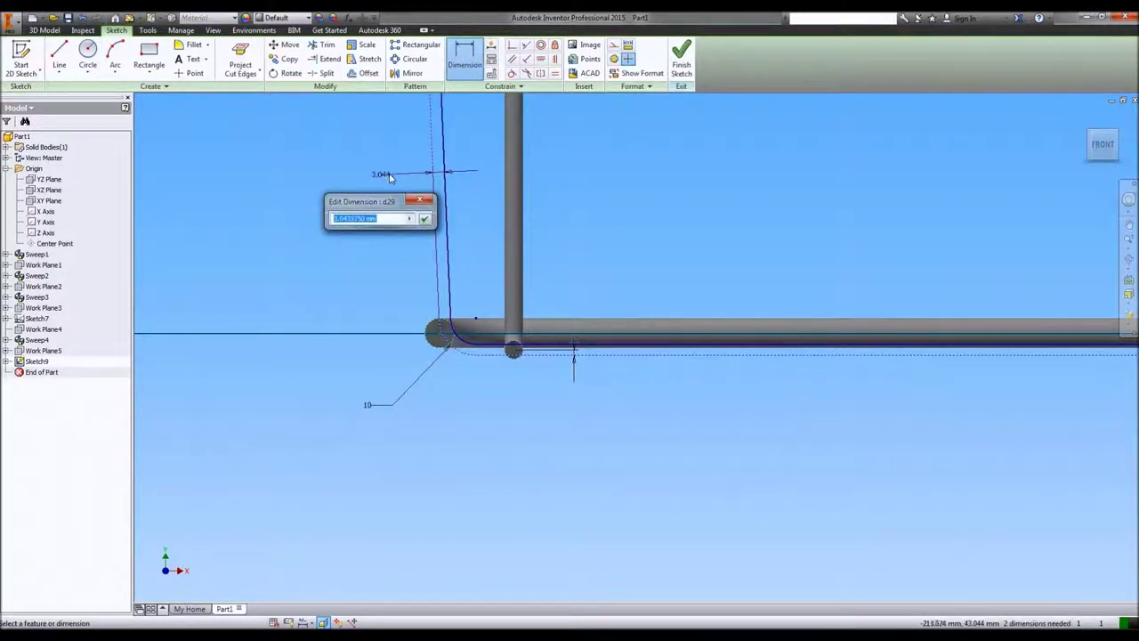
pyautogui.write('5')
pyautogui.press('Return')
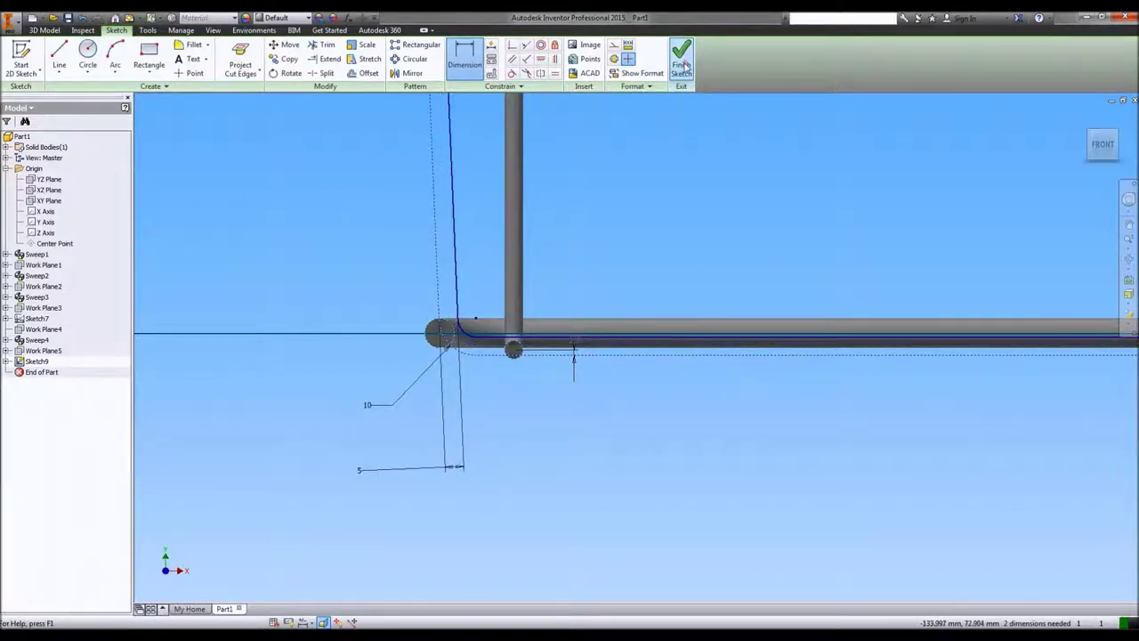
pyautogui.click(685, 59)
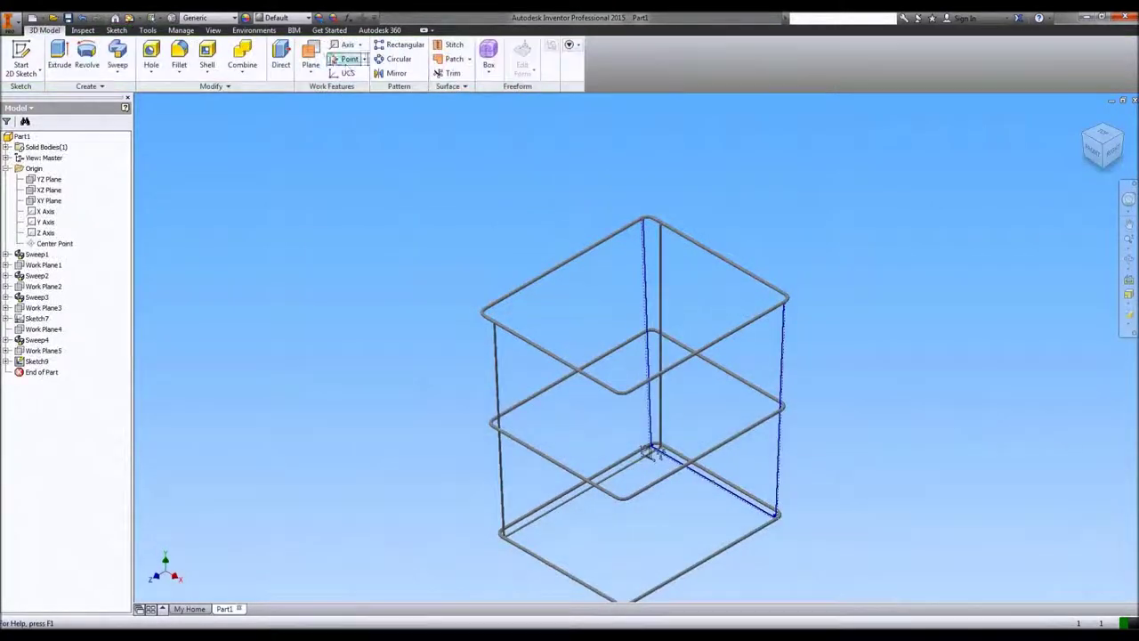
# - Create a work plane perpendicular to the offset path's side line at its upper endpoint by the top ring
pyautogui.click(311, 53)
pyautogui.scroll(3, 630, 224)
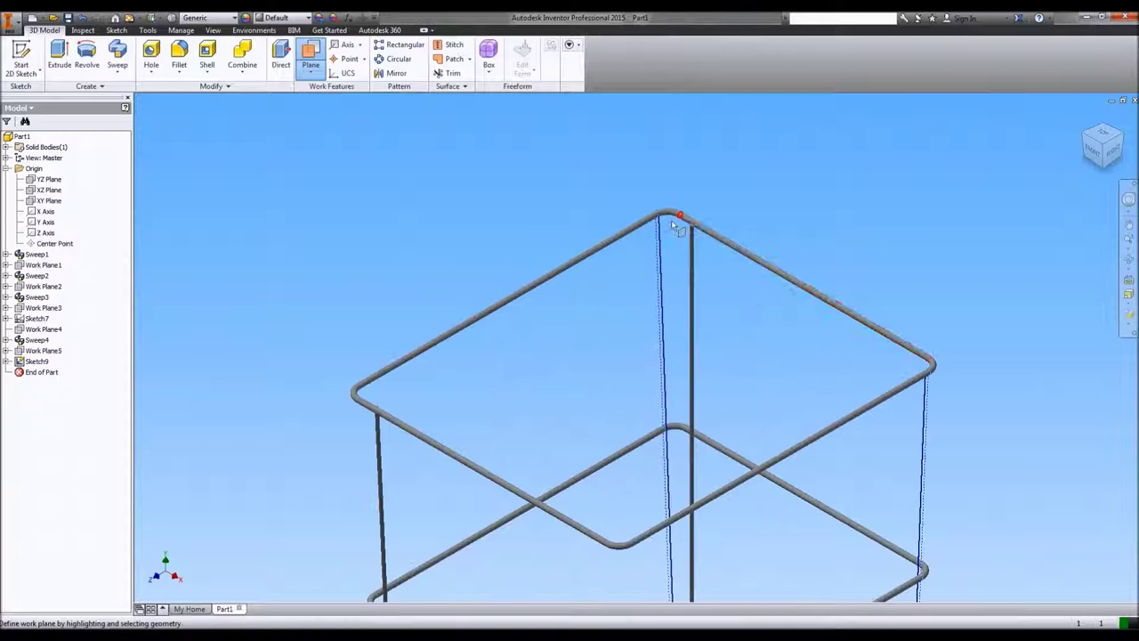
pyautogui.click(659, 237)
pyautogui.scroll(3, 663, 219)
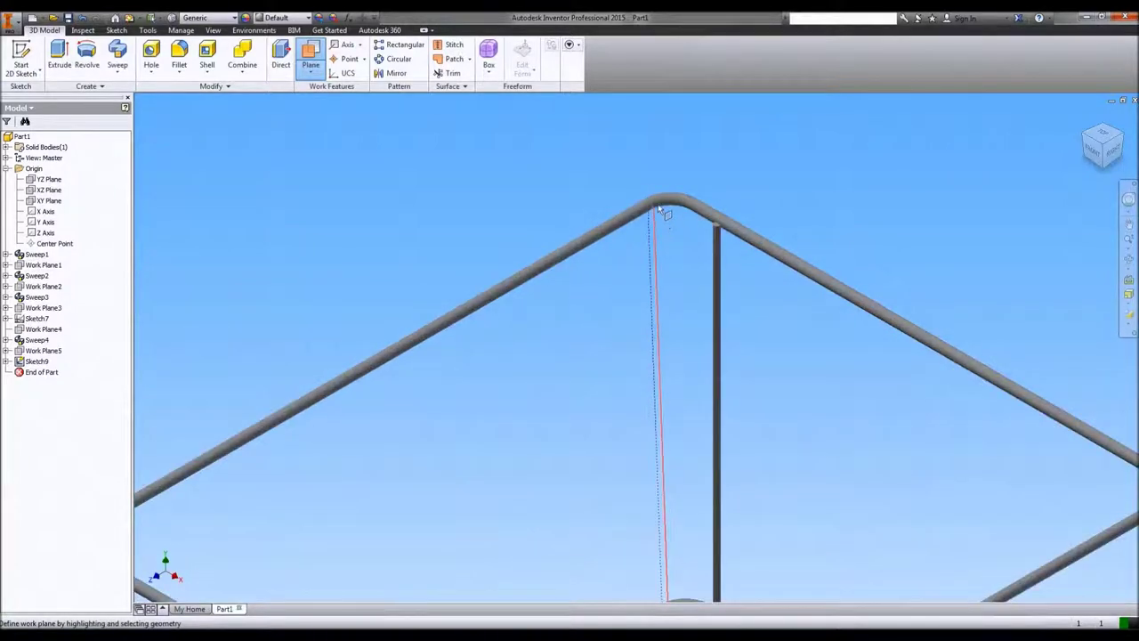
pyautogui.click(655, 210)
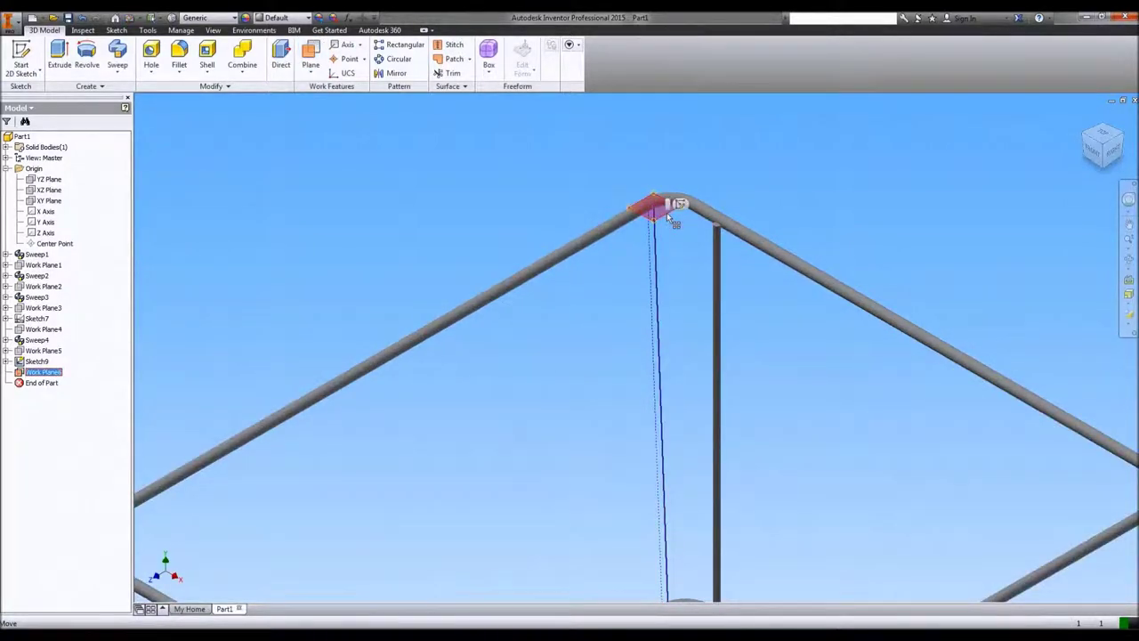
# - Start a sketch on the new work plane, slice the graphics, and project the offset path's side line into it
pyautogui.click(678, 205)
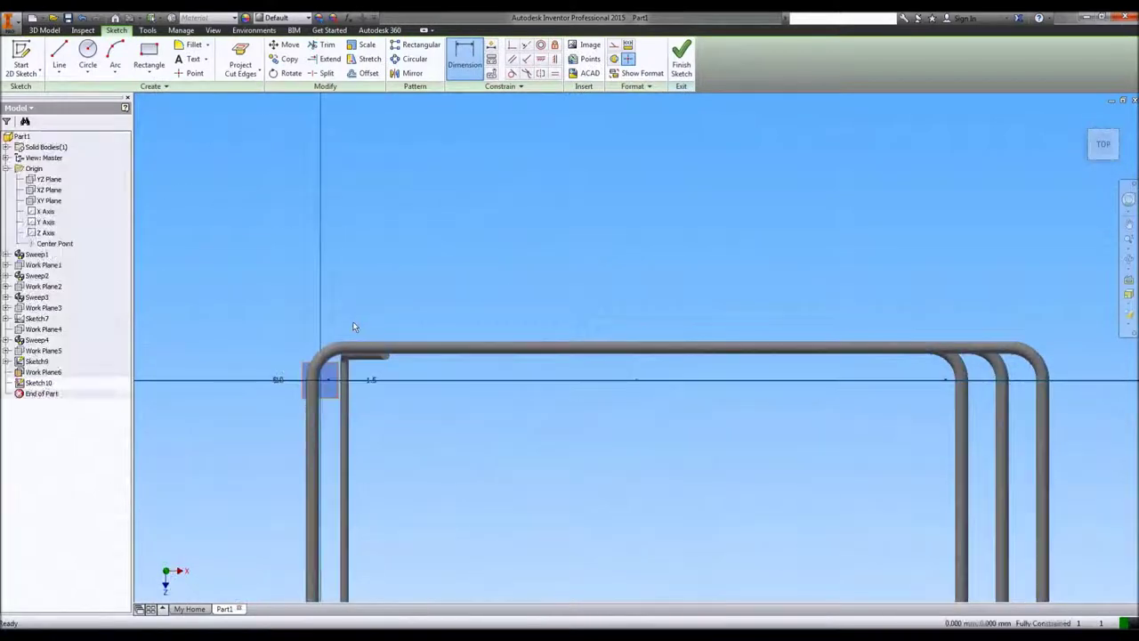
pyautogui.rightClick(401, 252)
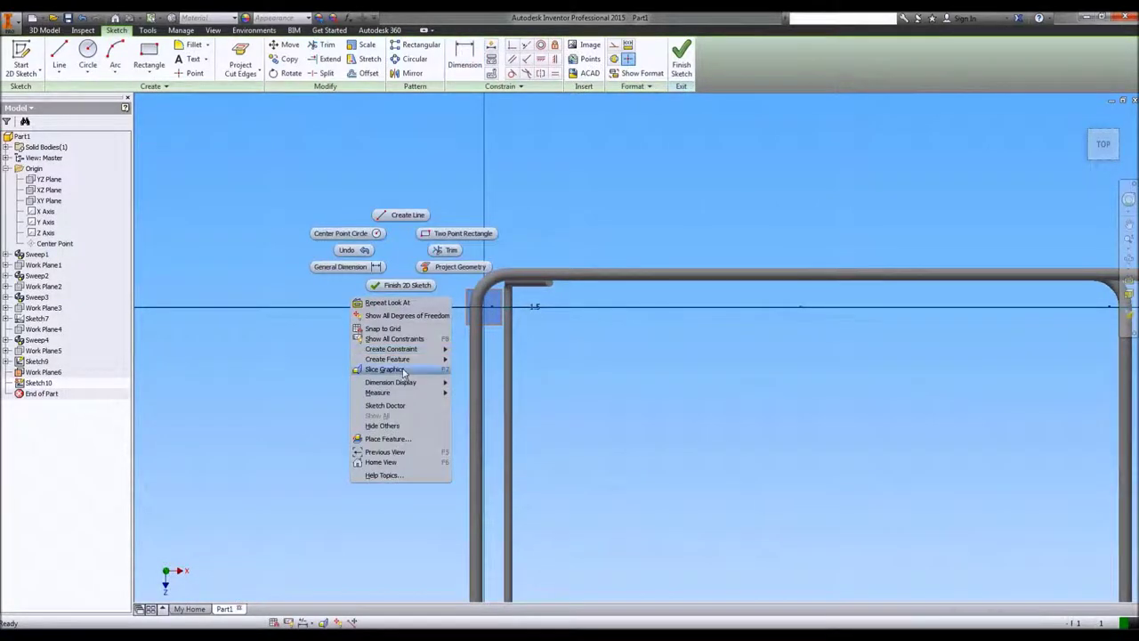
pyautogui.click(402, 370)
pyautogui.click(1128, 259)
pyautogui.moveTo(663, 361); pyautogui.dragTo(621, 308)
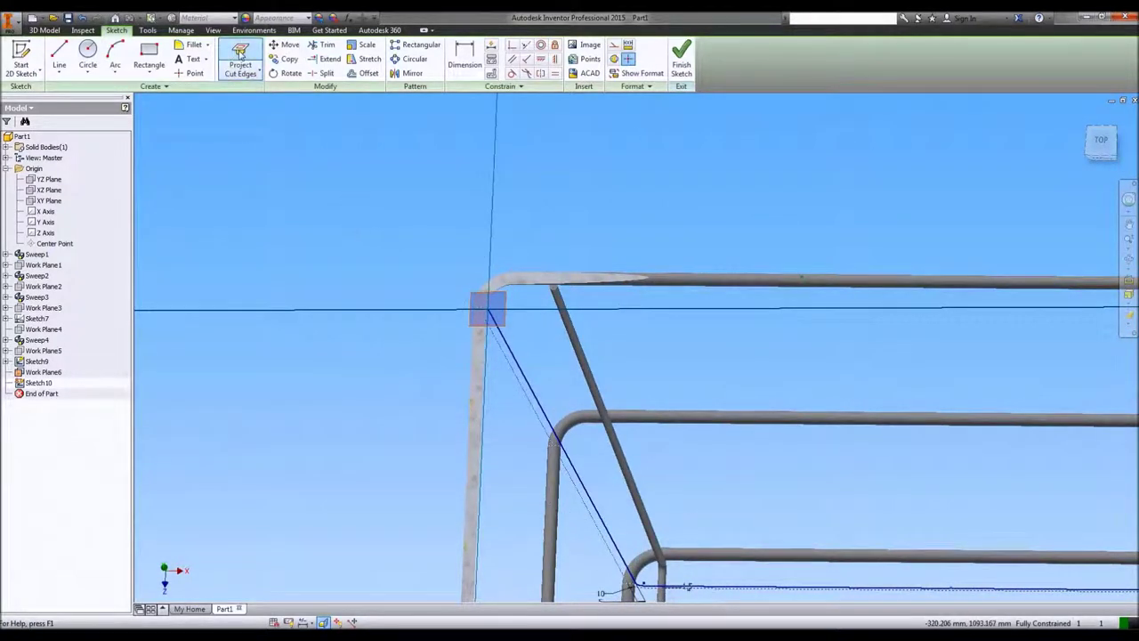
pyautogui.click(242, 73)
pyautogui.click(260, 90)
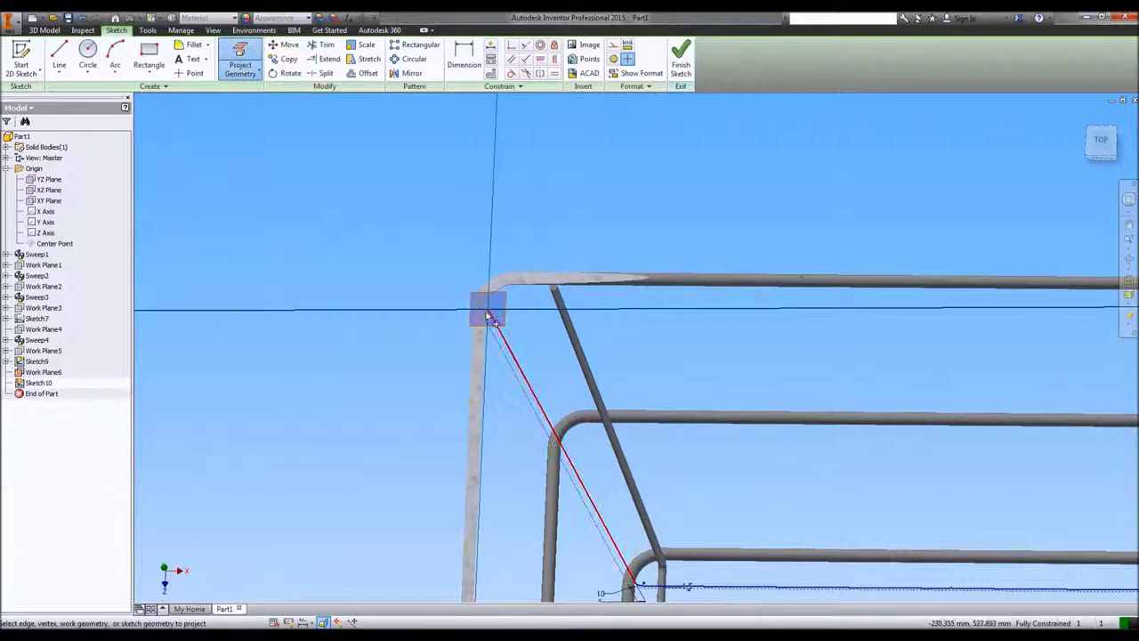
pyautogui.click(496, 330)
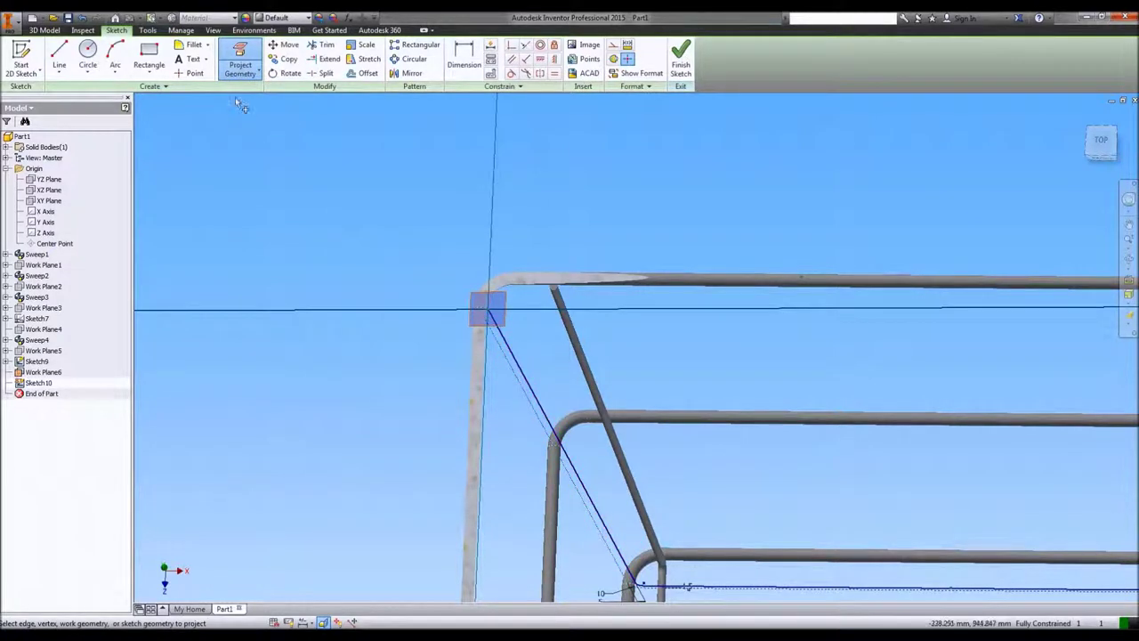
# - Draw a 5 mm diameter circle centred on the upper endpoint of the offset U path
pyautogui.click(91, 53)
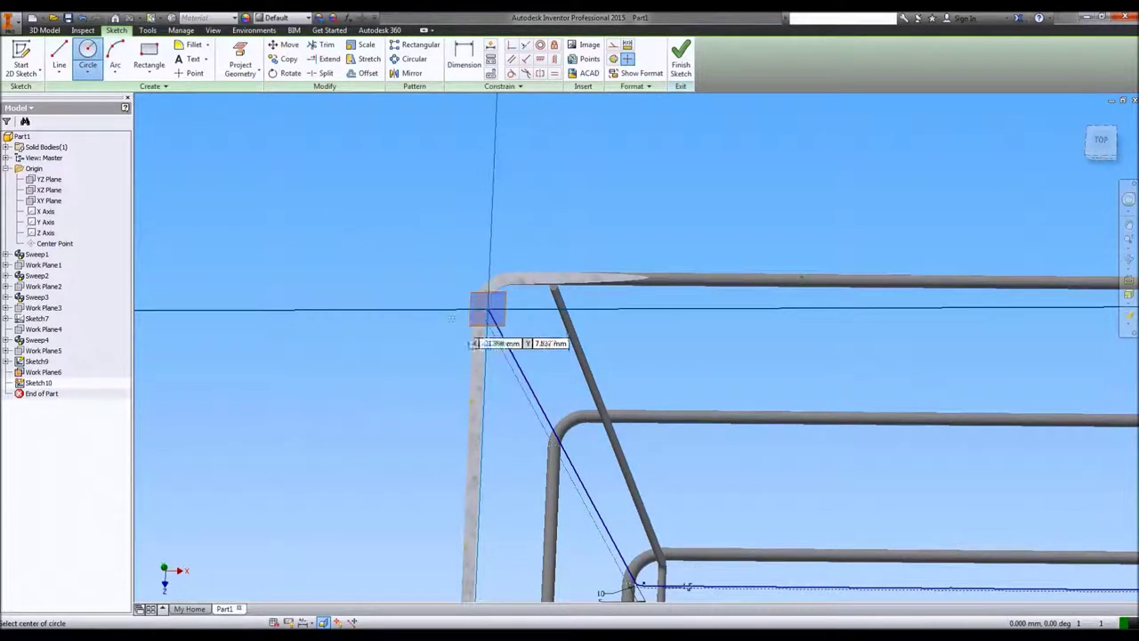
pyautogui.click(487, 309)
pyautogui.write('5')
pyautogui.press('Return')
pyautogui.rightClick(496, 267)
pyautogui.click(514, 302)
pyautogui.click(503, 301)
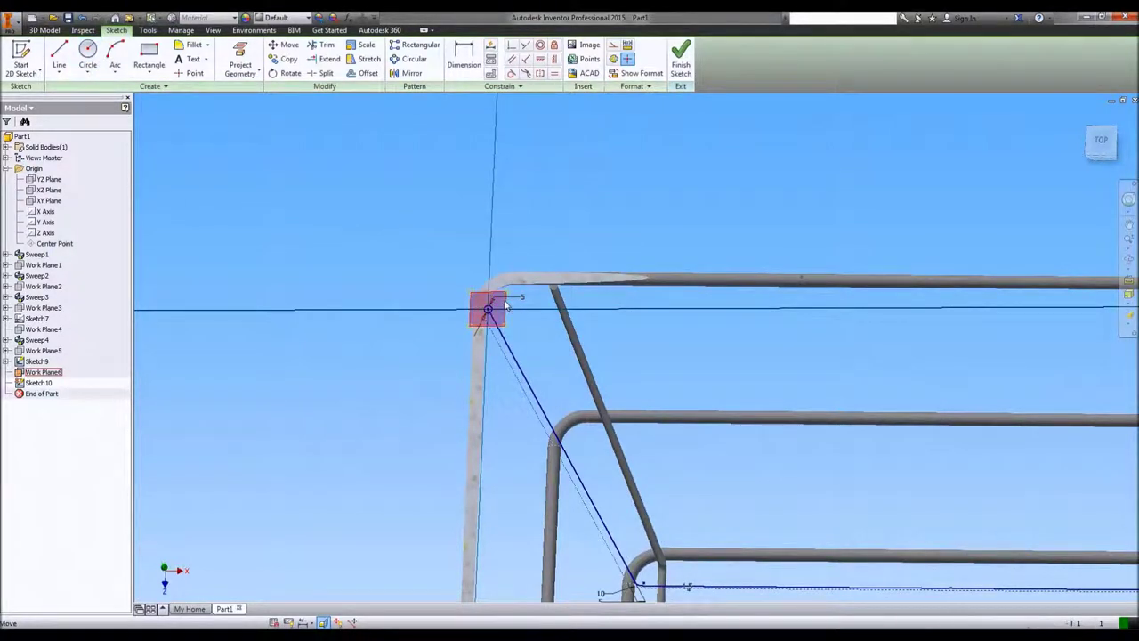
# - Hide the work plane at the path's upper end and finish the circle sketch
pyautogui.rightClick(503, 300)
pyautogui.click(498, 435)
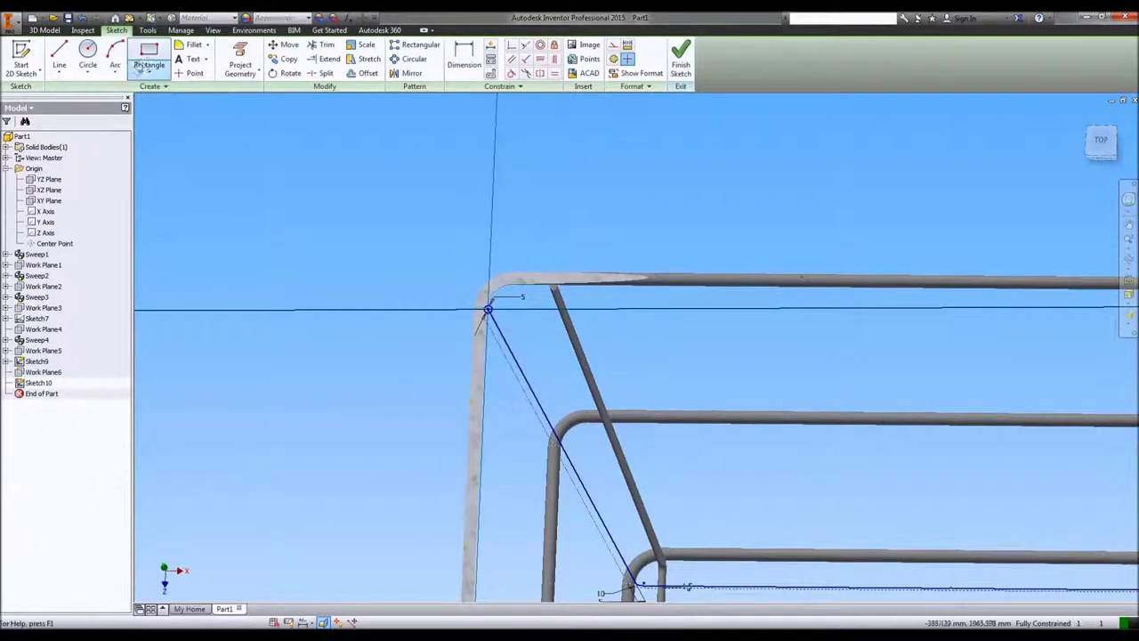
pyautogui.click(682, 69)
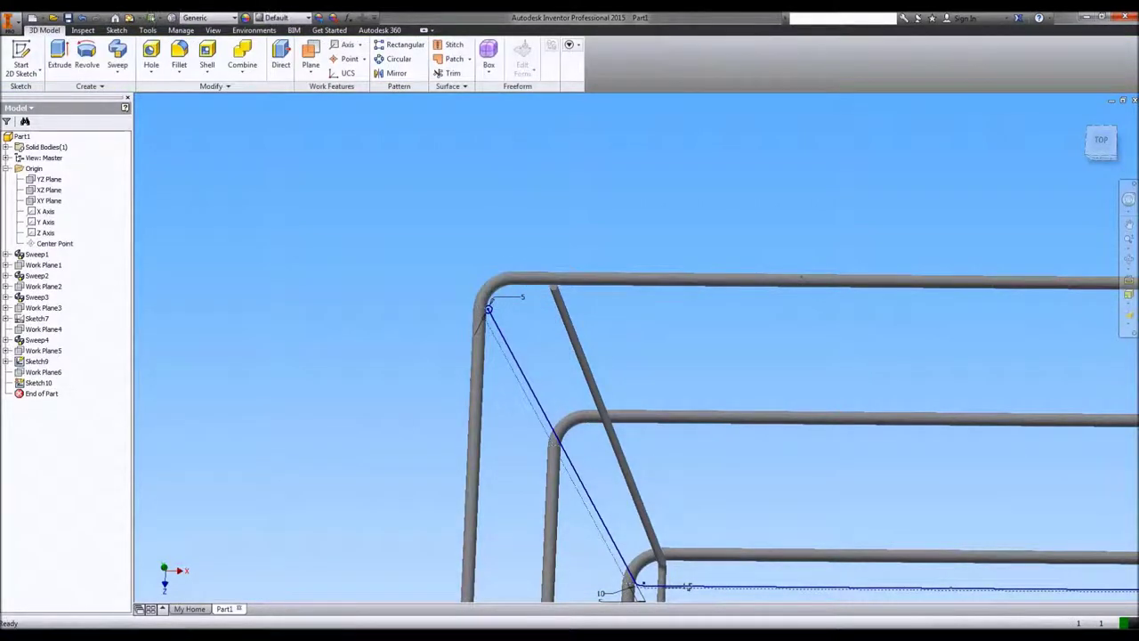
# - Sweep the 5 mm circle along the offset U path to form a solid wire
pyautogui.click(125, 57)
pyautogui.scroll(3, 520, 315)
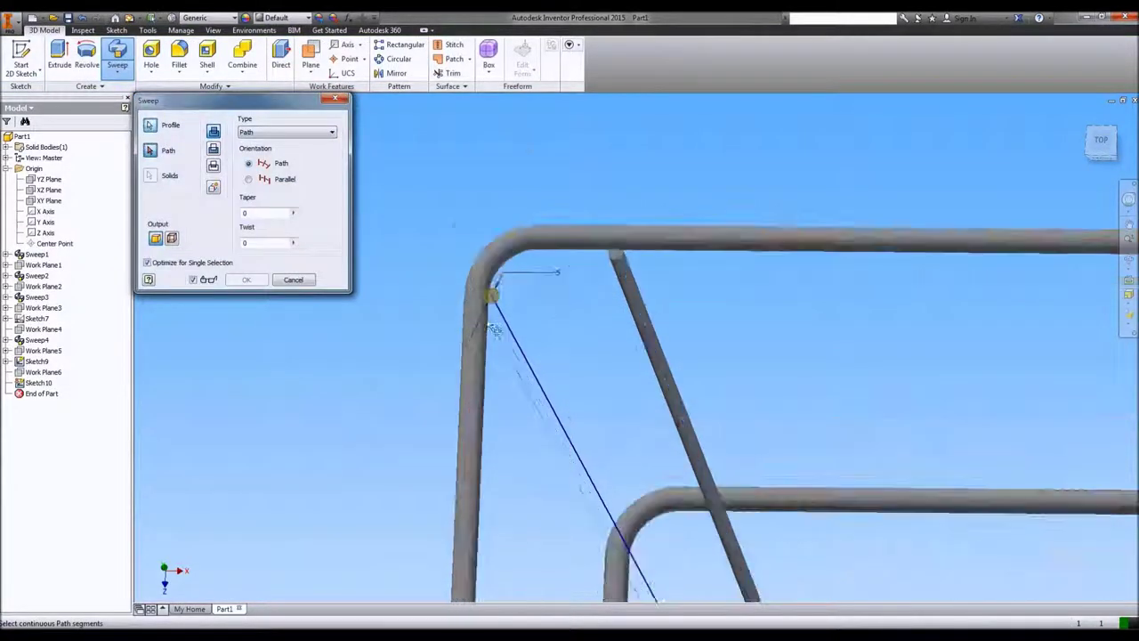
pyautogui.click(520, 315)
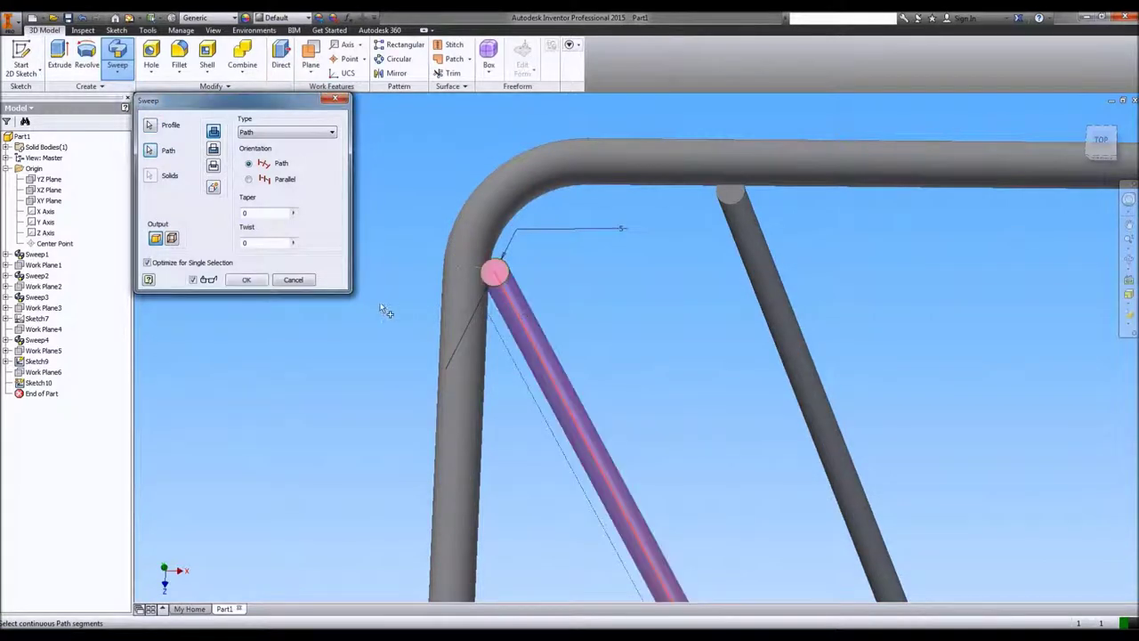
pyautogui.click(249, 279)
pyautogui.scroll(-5, 639, 445)
pyautogui.scroll(-4, 644, 418)
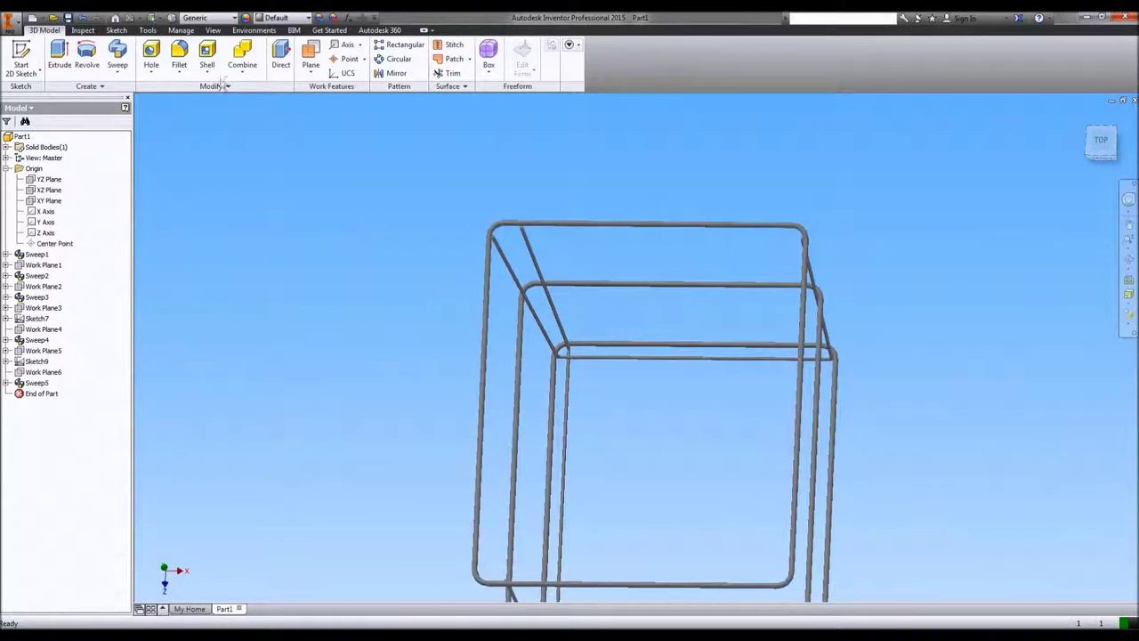
# - Start a fillet with a 1 mm radius and select the edges where the new wire's first end meets the top ring
pyautogui.click(180, 52)
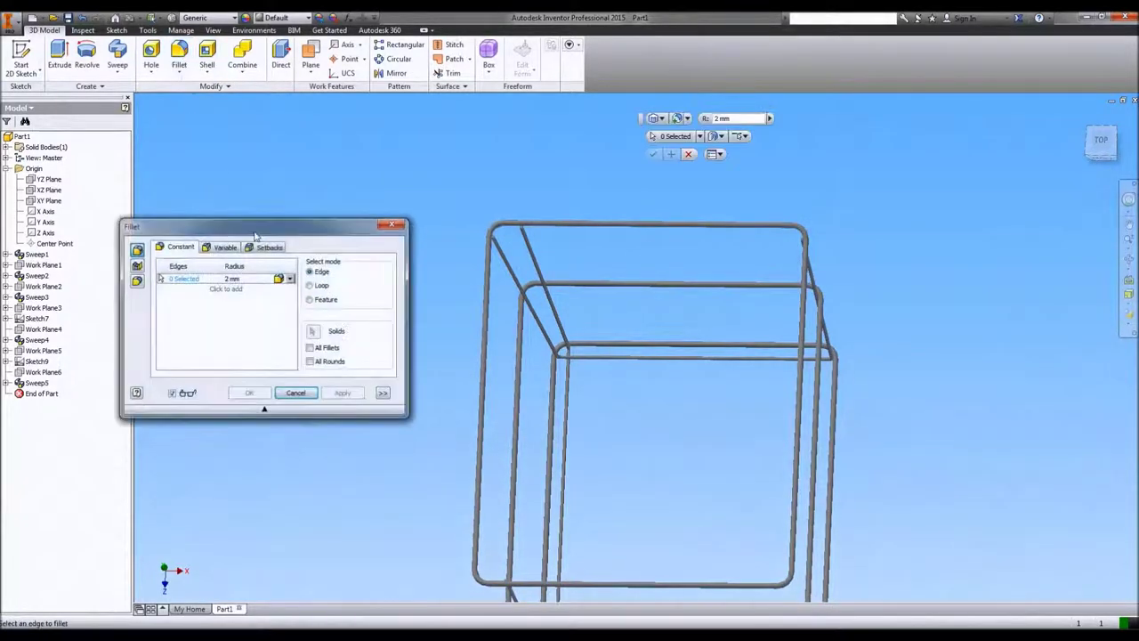
pyautogui.click(248, 280)
pyautogui.write('1')
pyautogui.scroll(3, 485, 240)
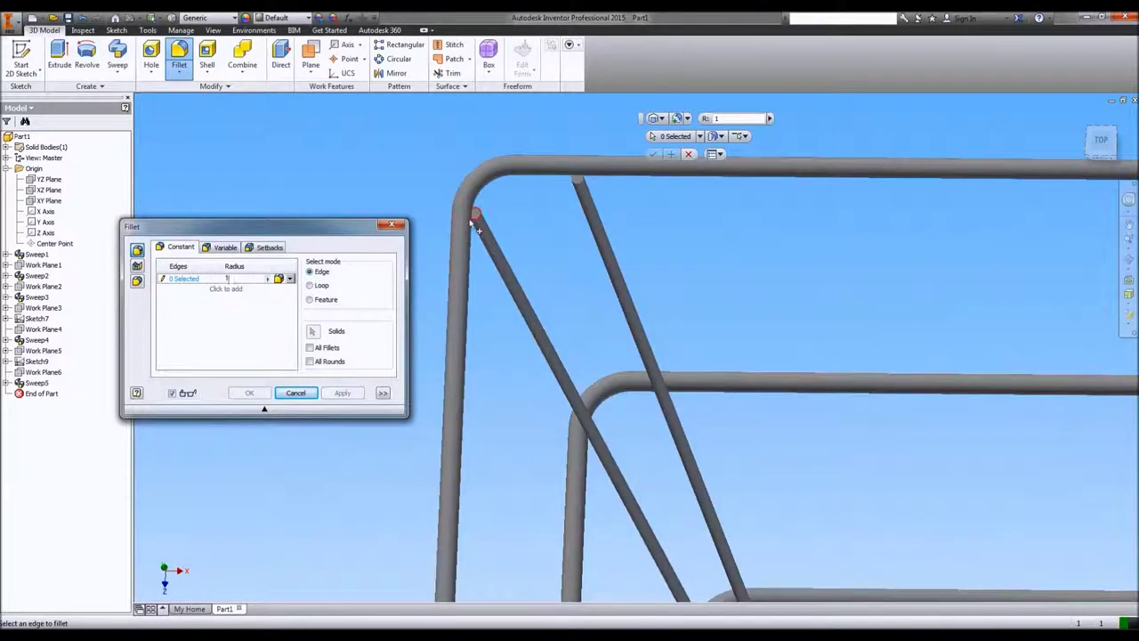
pyautogui.scroll(2, 478, 229)
pyautogui.click(485, 214)
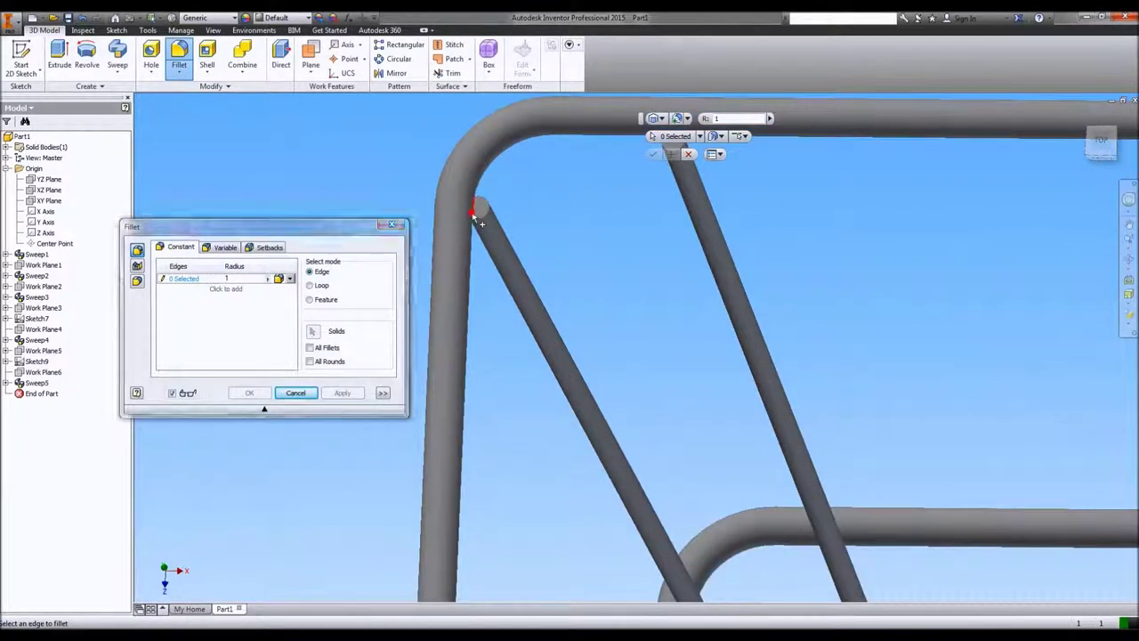
pyautogui.click(485, 222)
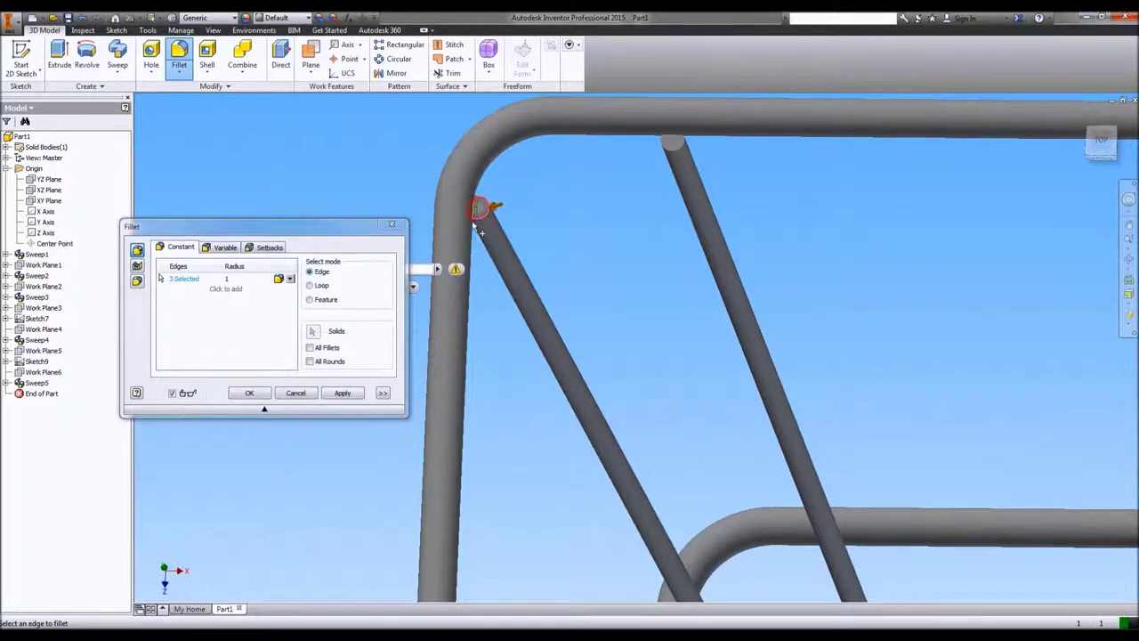
pyautogui.scroll(-2, 676, 477)
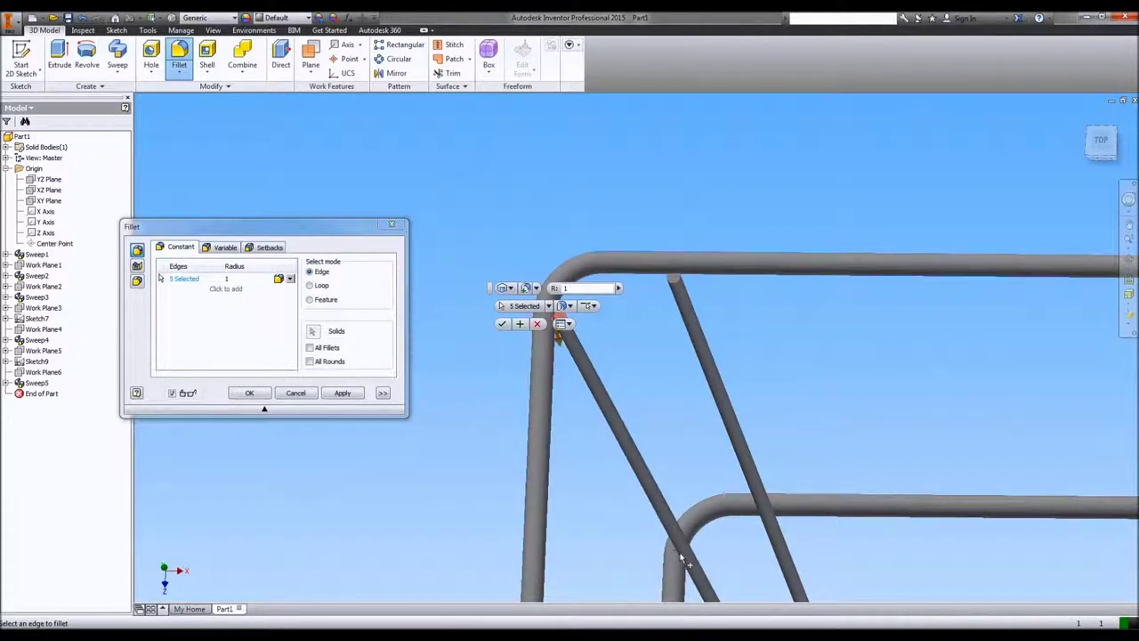
# - Add the wire's joints with the middle and bottom rings and its crossing with the other U wire to the 1 mm fillet
pyautogui.click(685, 560)
pyautogui.moveTo(761, 566); pyautogui.dragTo(778, 441, button='middle')
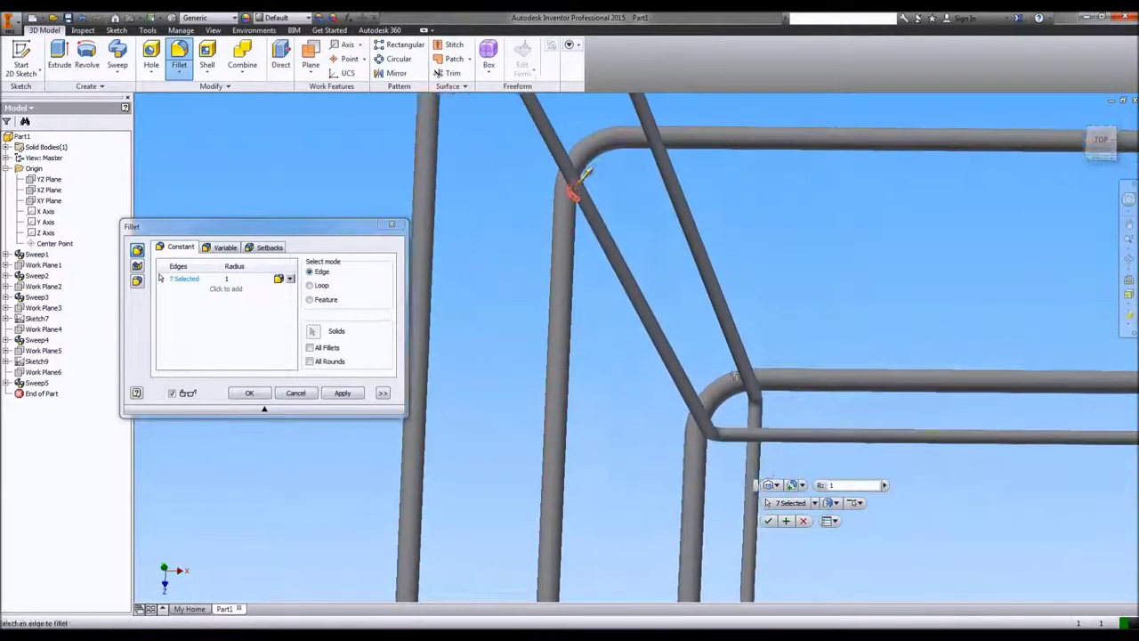
pyautogui.click(704, 436)
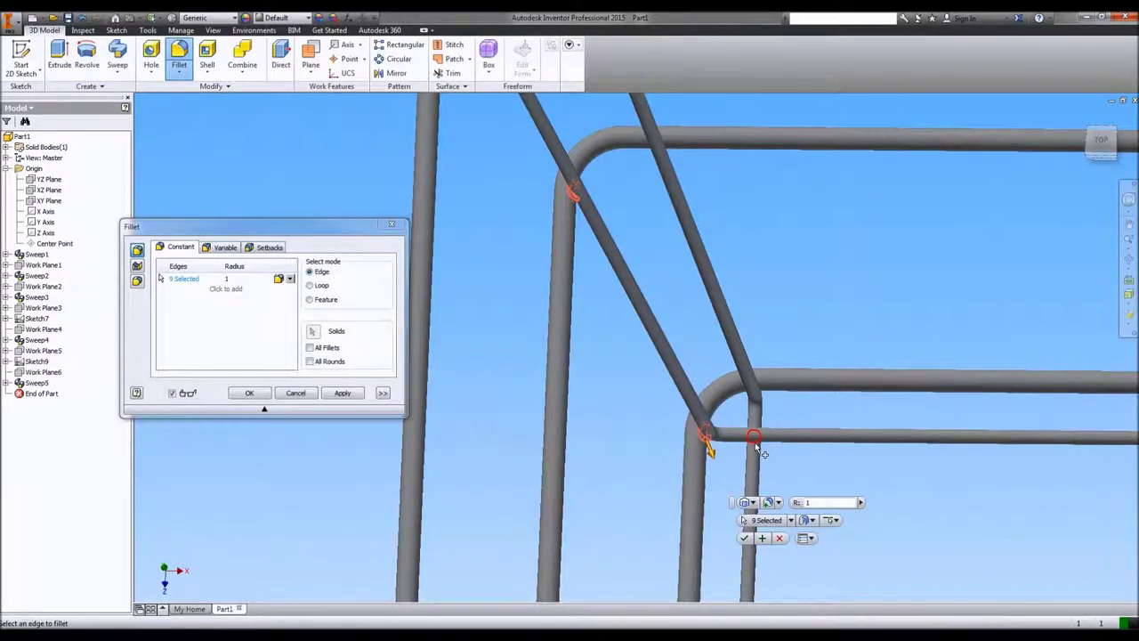
pyautogui.keyDown('shift'); pyautogui.moveTo(757, 425); pyautogui.dragTo(857, 443, button='middle'); pyautogui.keyUp('shift')
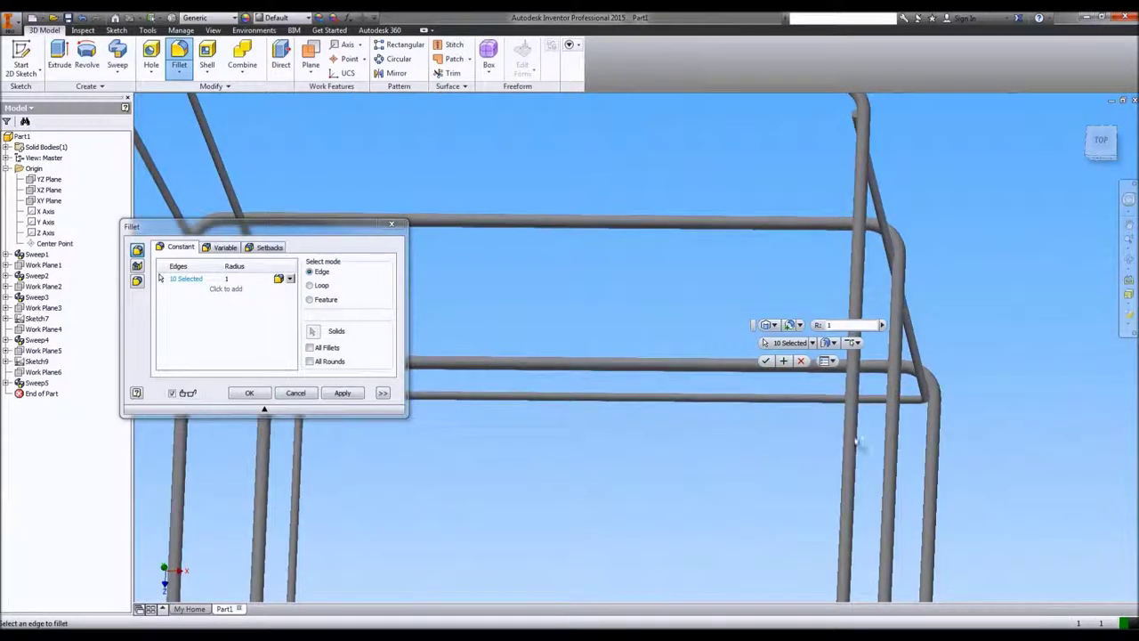
# - Add the wire's joints with all three rings on the opposite side to the 1 mm fillet and apply it
pyautogui.click(929, 405)
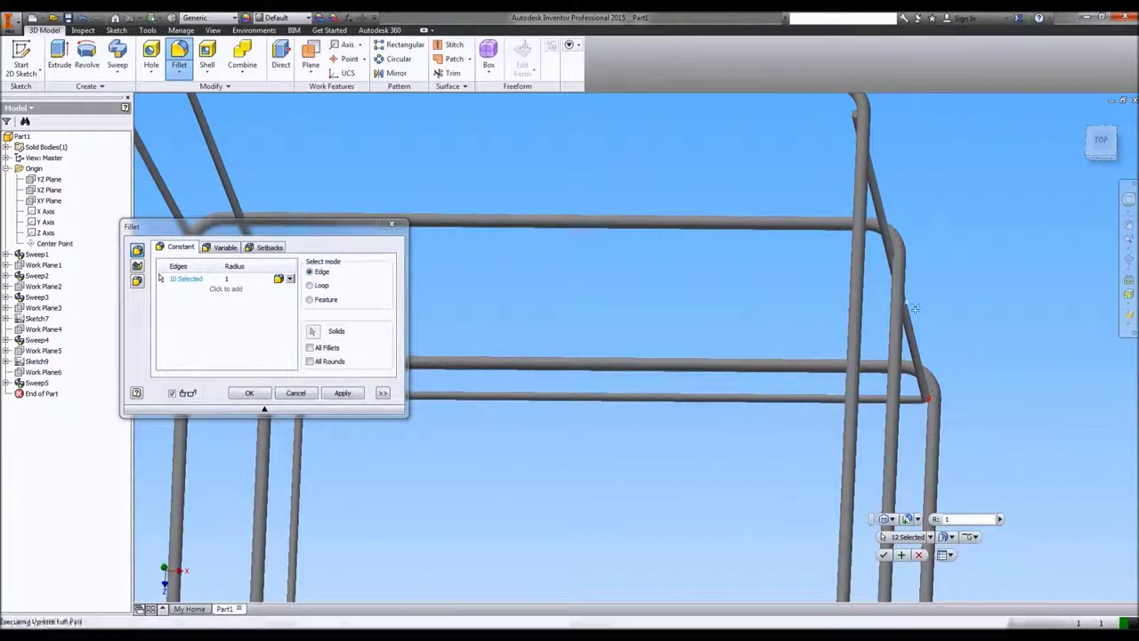
pyautogui.click(895, 260)
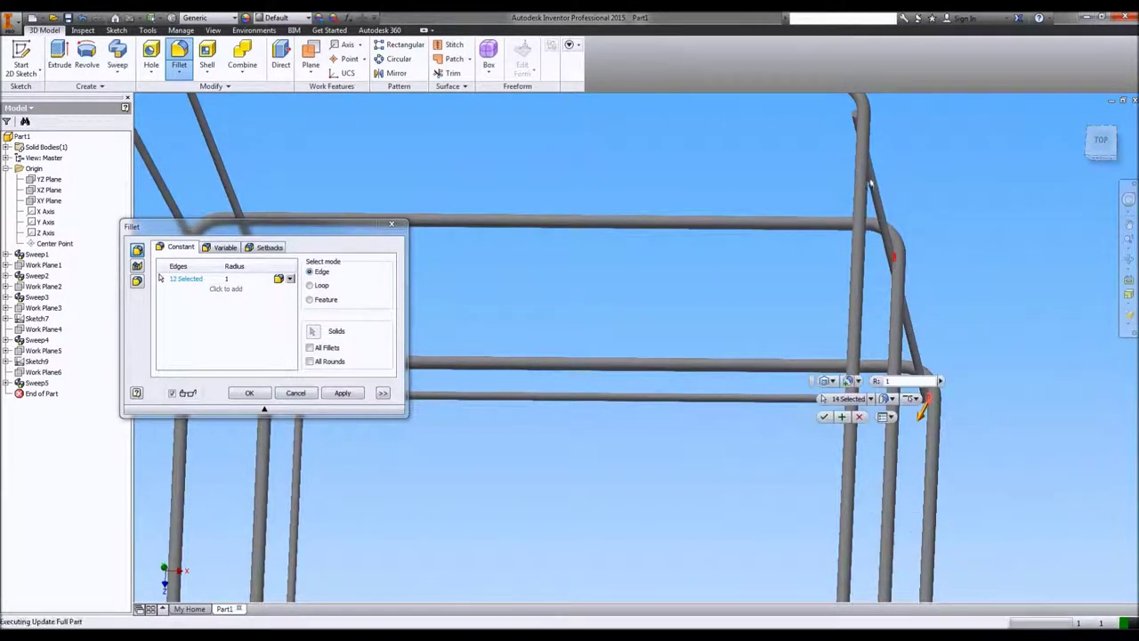
pyautogui.click(859, 118)
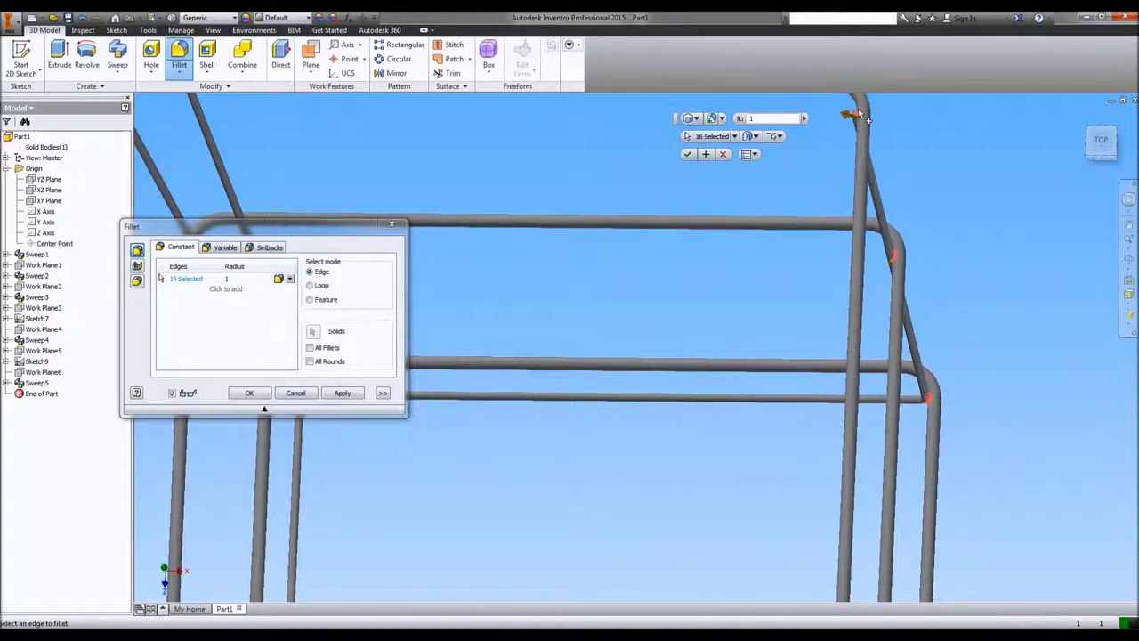
pyautogui.scroll(2, 859, 118)
pyautogui.scroll(2, 846, 120)
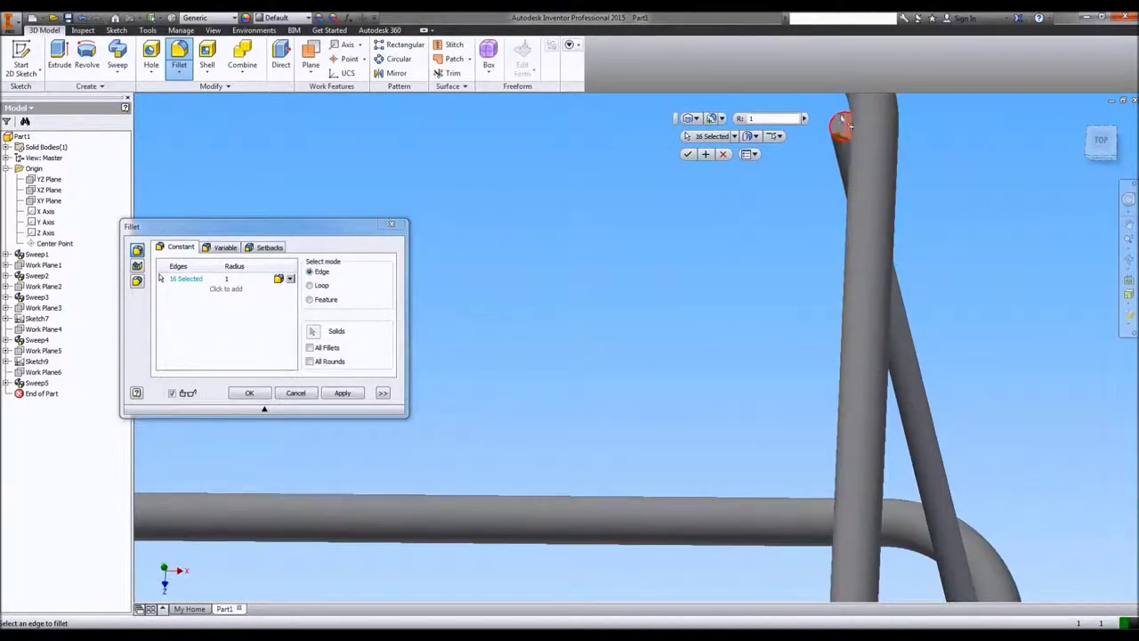
pyautogui.click(844, 123)
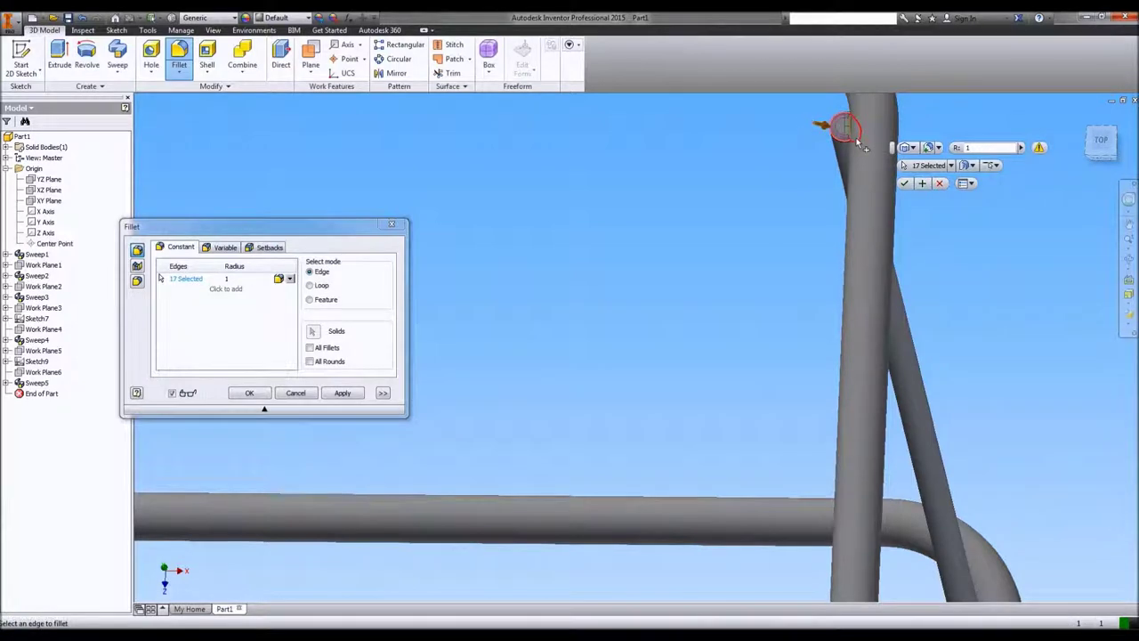
pyautogui.click(865, 151)
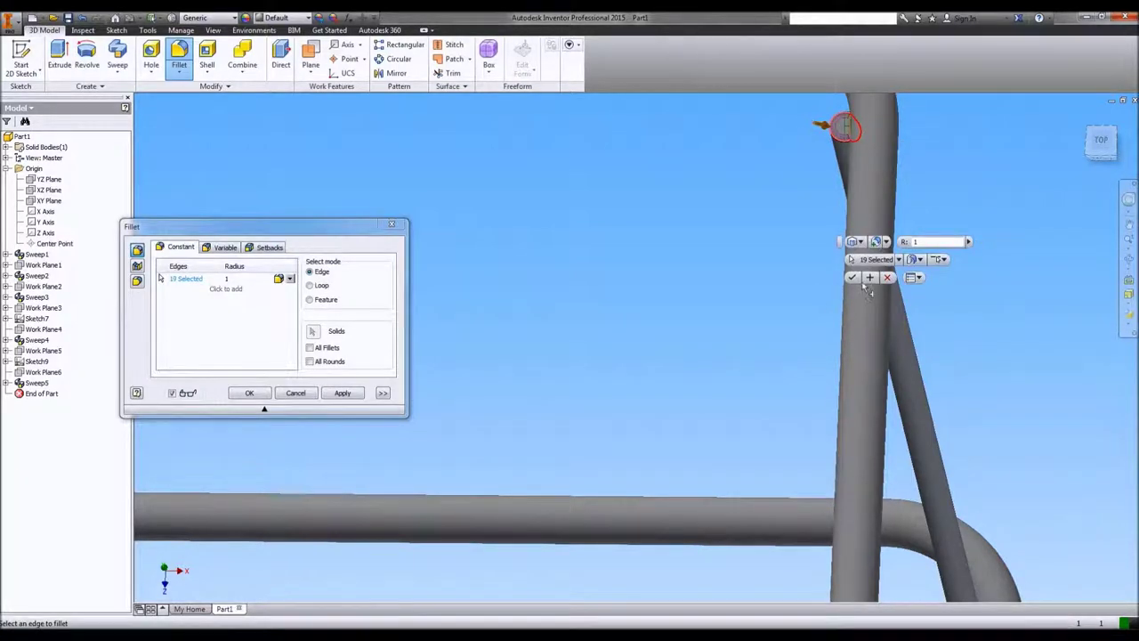
pyautogui.click(852, 277)
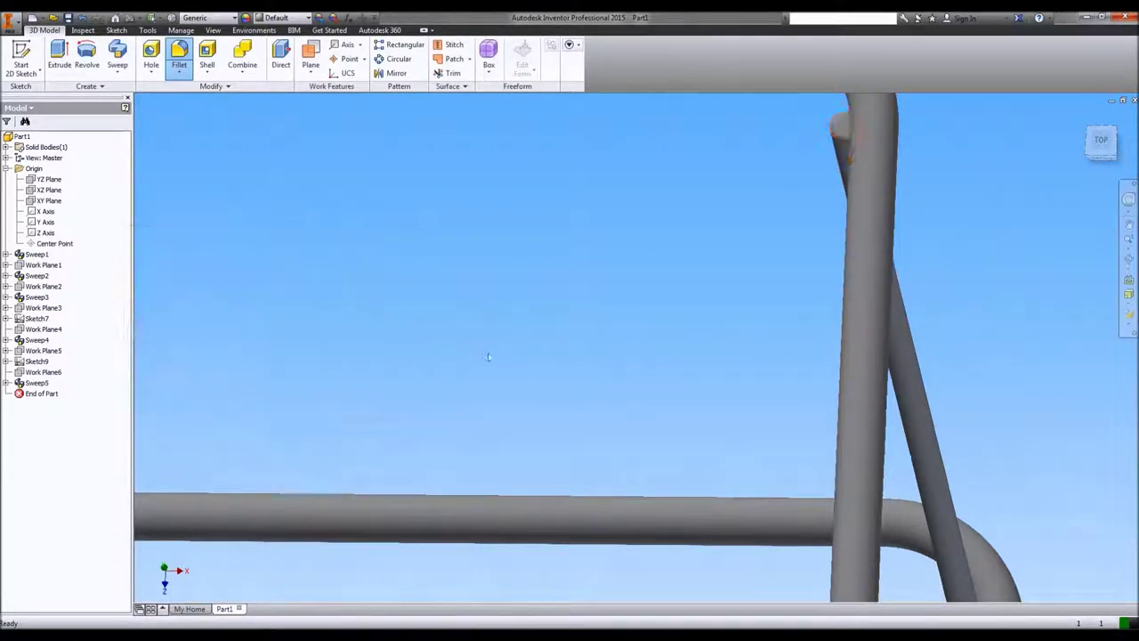
# - Start a rectangular pattern of the Sweep5 wire and its Fillet1 joints, with the Z axis as the first direction
pyautogui.scroll(-3, 509, 380)
pyautogui.scroll(-3, 430, 422)
pyautogui.scroll(-2, 280, 419)
pyautogui.moveTo(279, 419); pyautogui.dragTo(482, 304, button='middle')
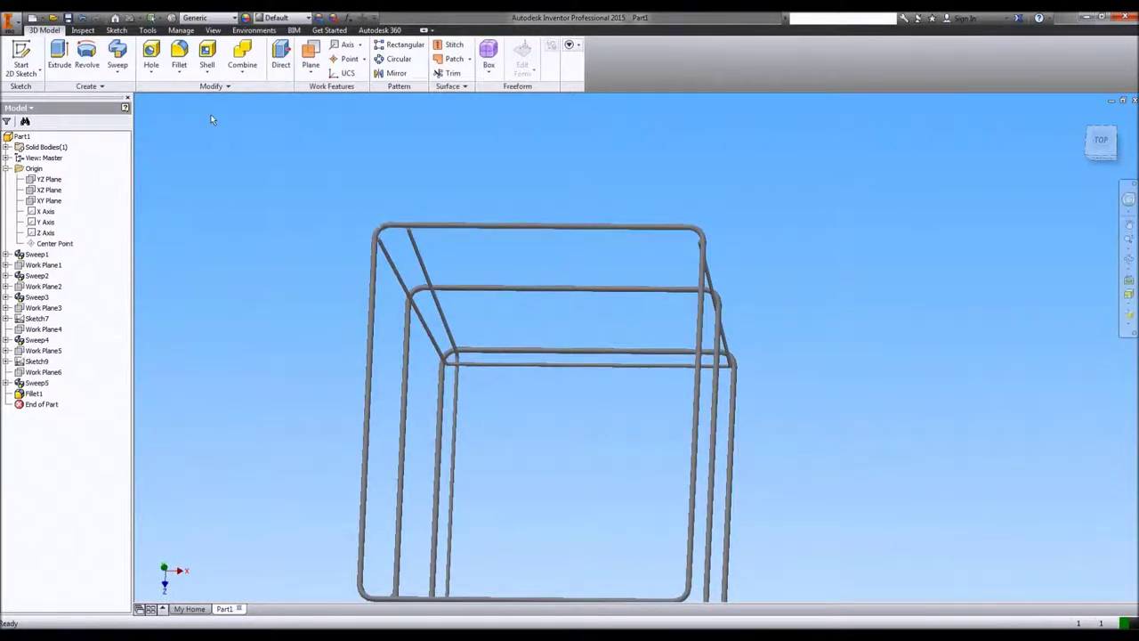
pyautogui.moveTo(1098, 140); pyautogui.dragTo(1086, 118)
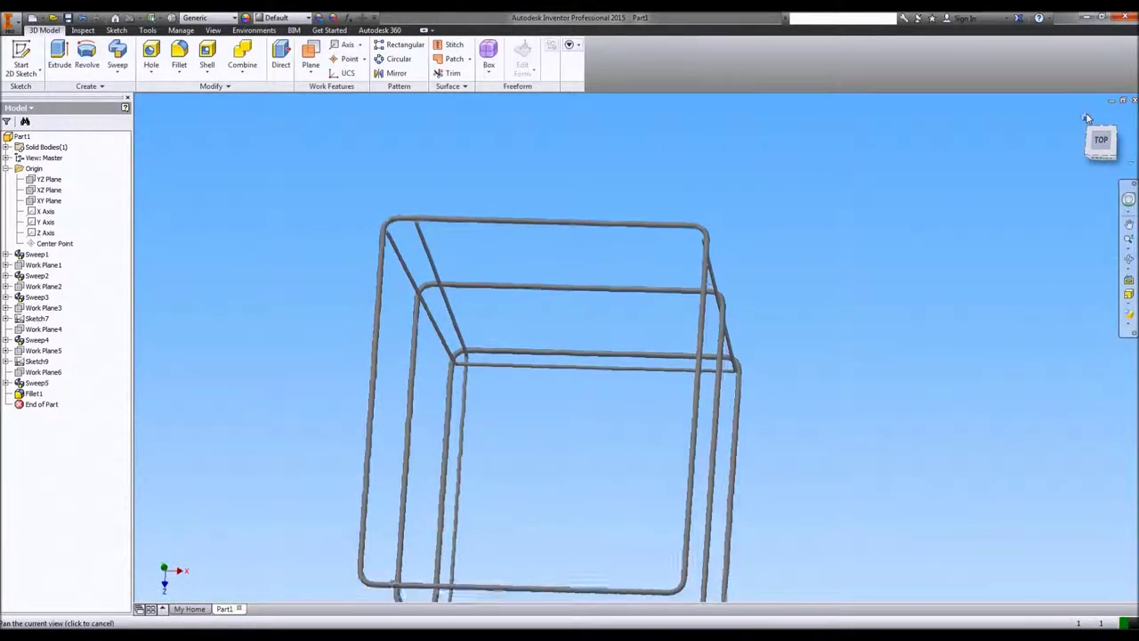
pyautogui.click(1086, 119)
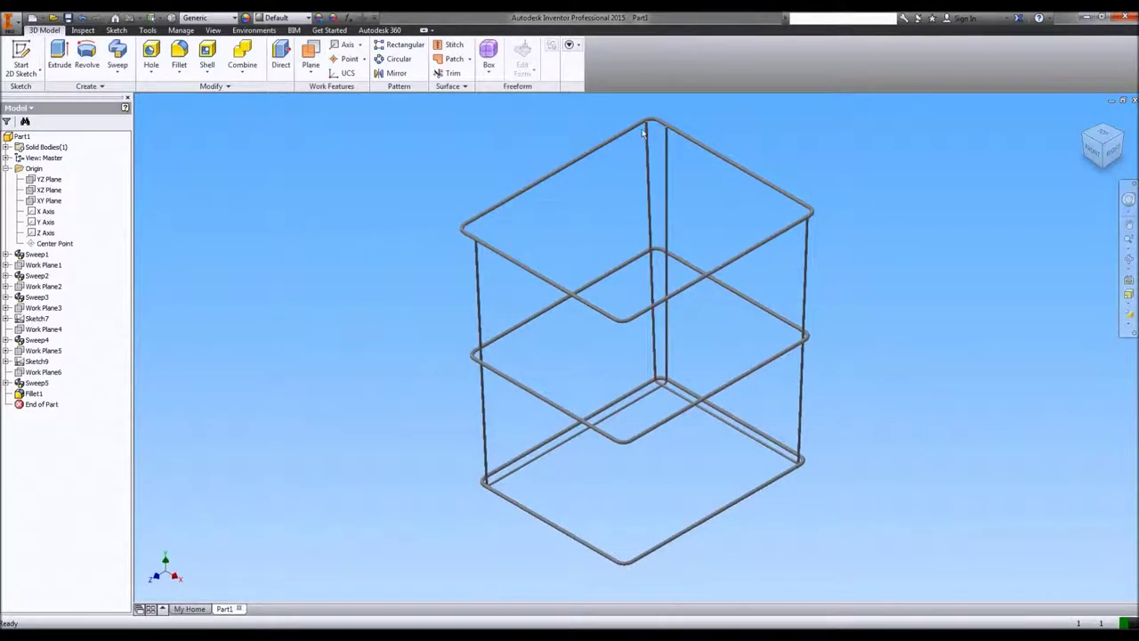
pyautogui.scroll(3, 643, 132)
pyautogui.scroll(-1, 643, 132)
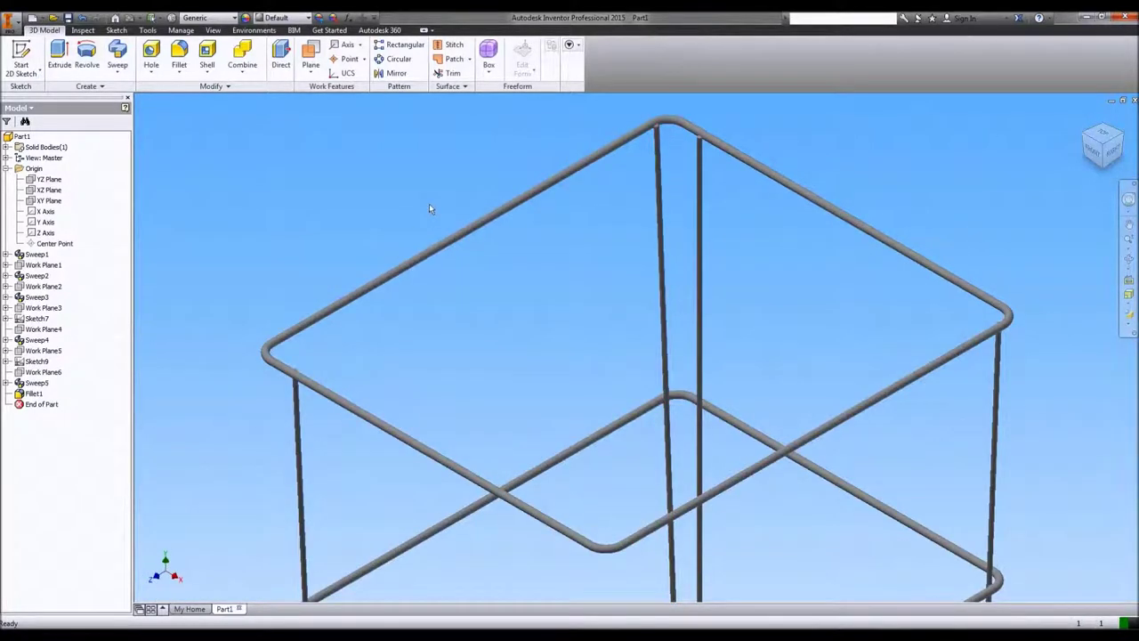
pyautogui.click(402, 45)
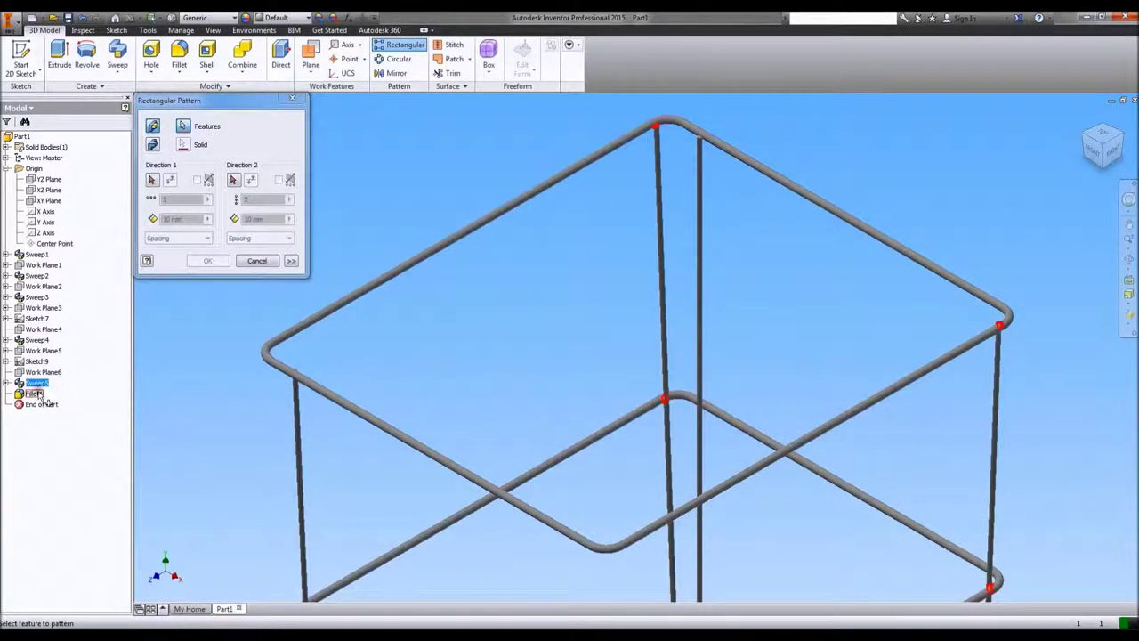
pyautogui.click(153, 180)
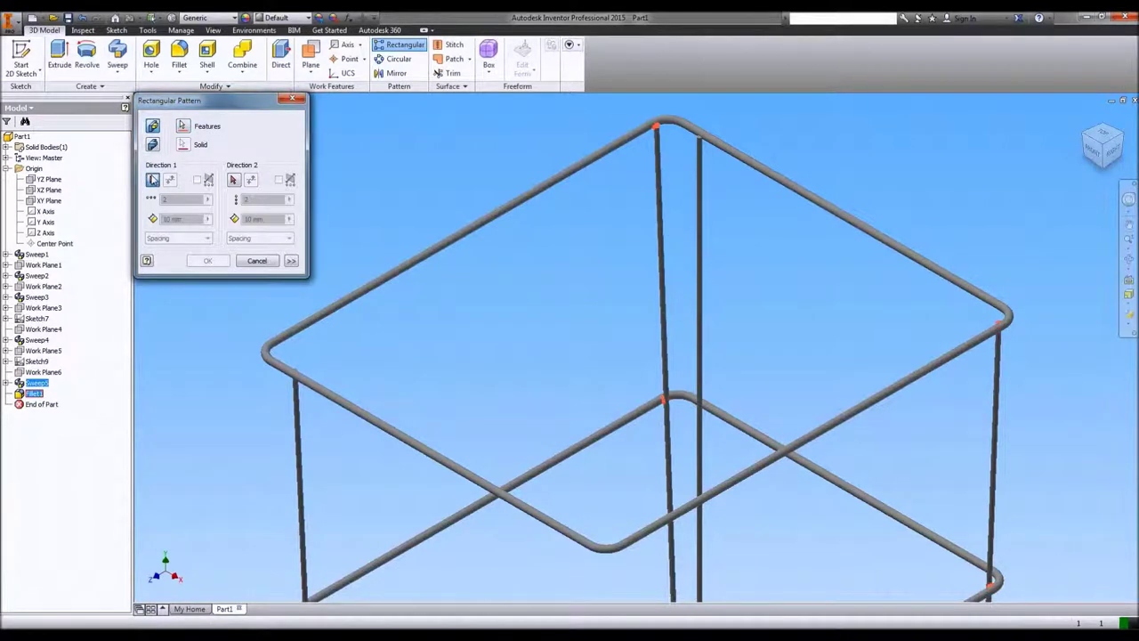
pyautogui.scroll(-3, 570, 365)
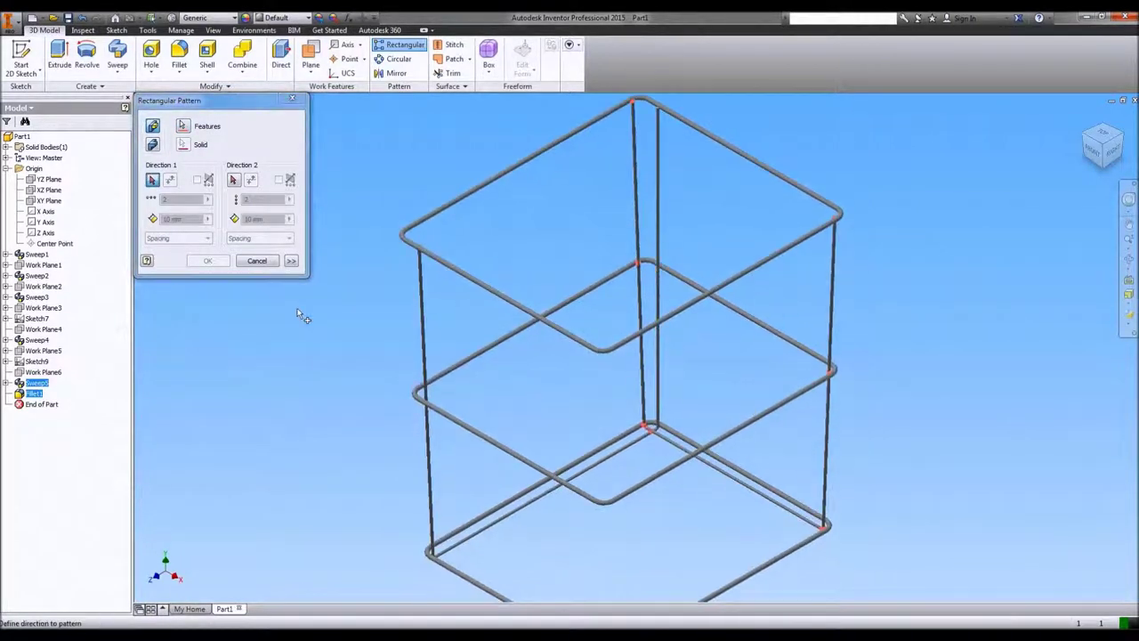
pyautogui.click(44, 233)
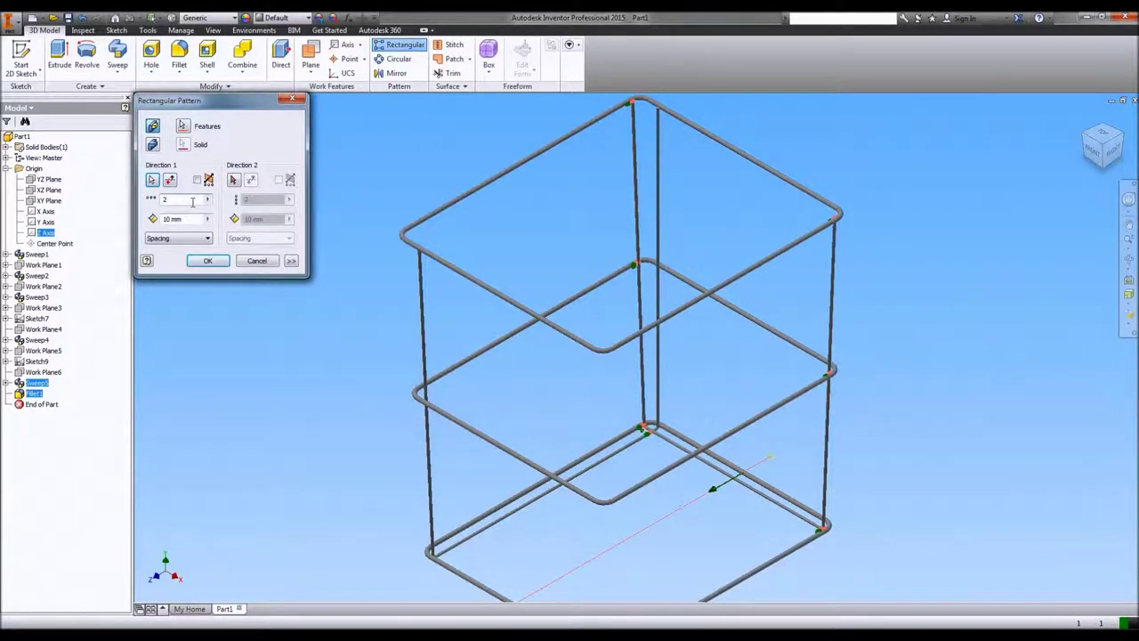
# - Set the pattern to 25 instances over a total distance of 460 mm and create it
pyautogui.write('25')
pyautogui.click(178, 238)
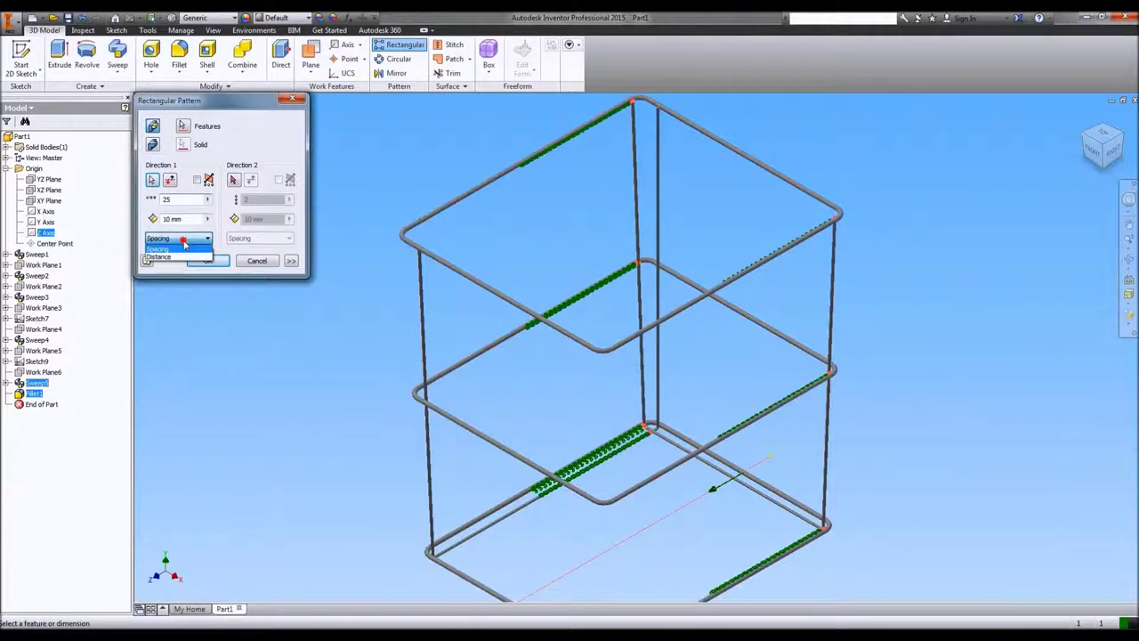
pyautogui.click(176, 258)
pyautogui.moveTo(189, 216); pyautogui.dragTo(124, 229)
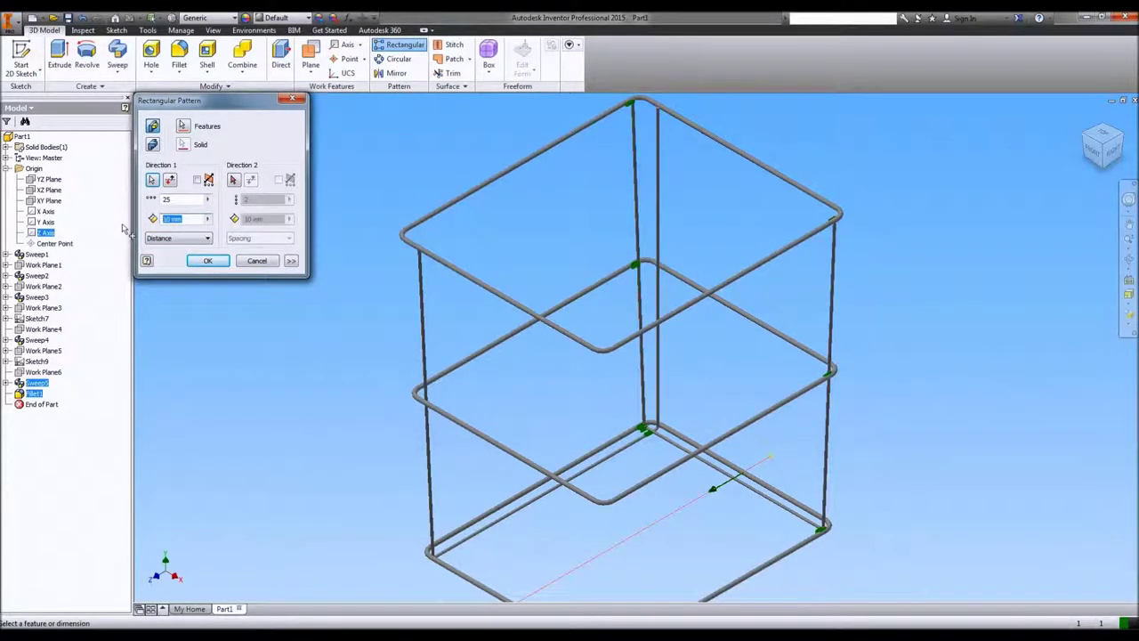
pyautogui.write('460')
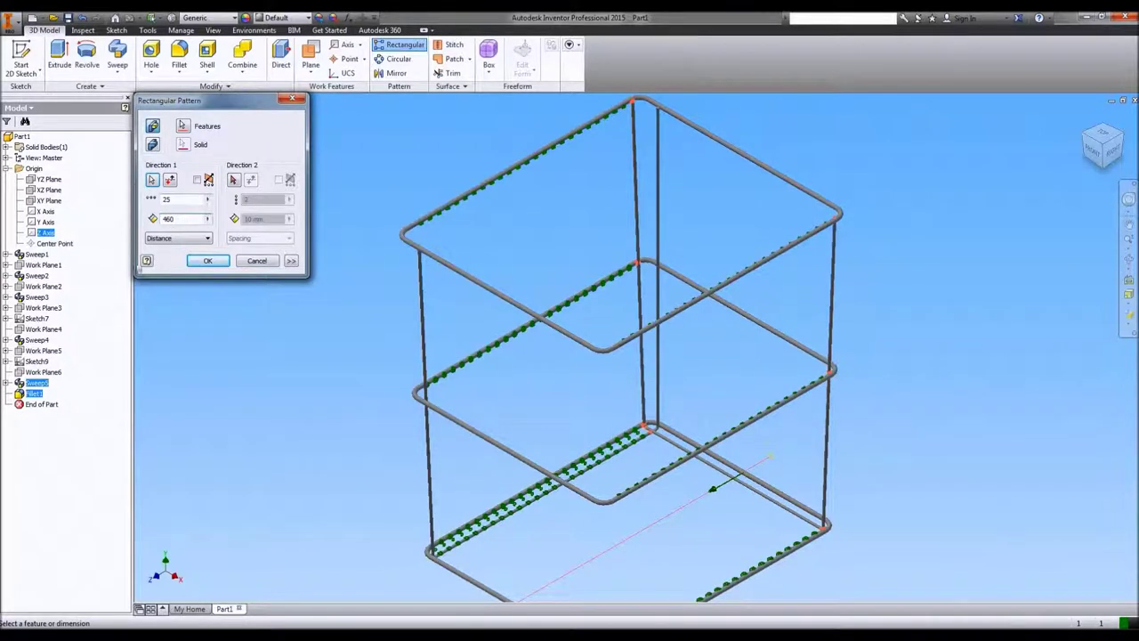
pyautogui.click(207, 261)
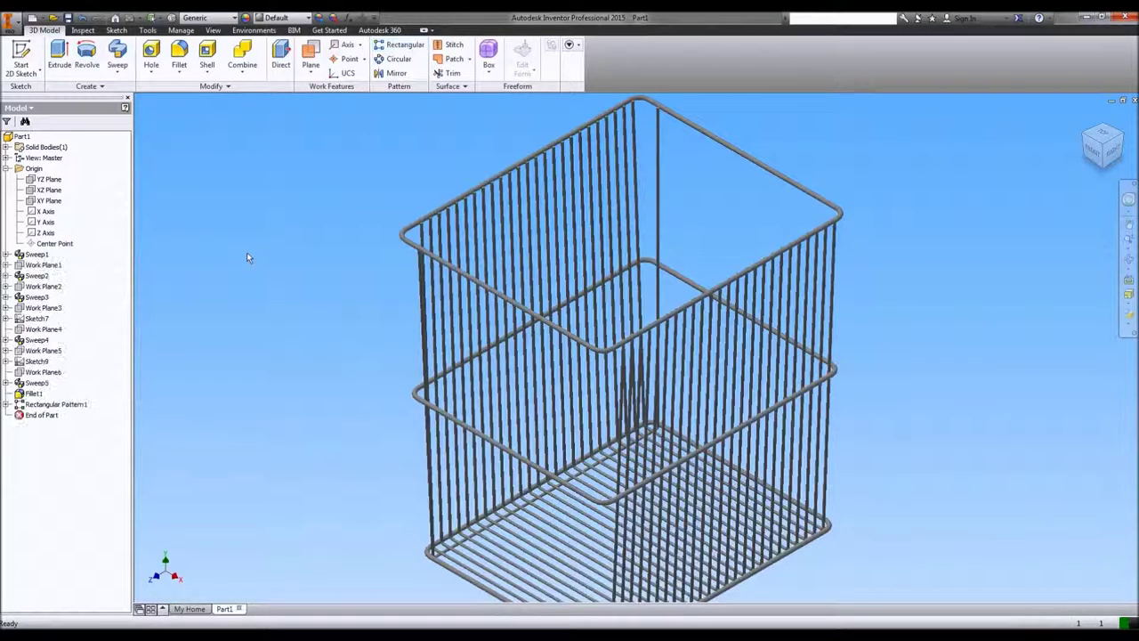
# - Suppress the rectangular pattern of the U wires
pyautogui.click(40, 405)
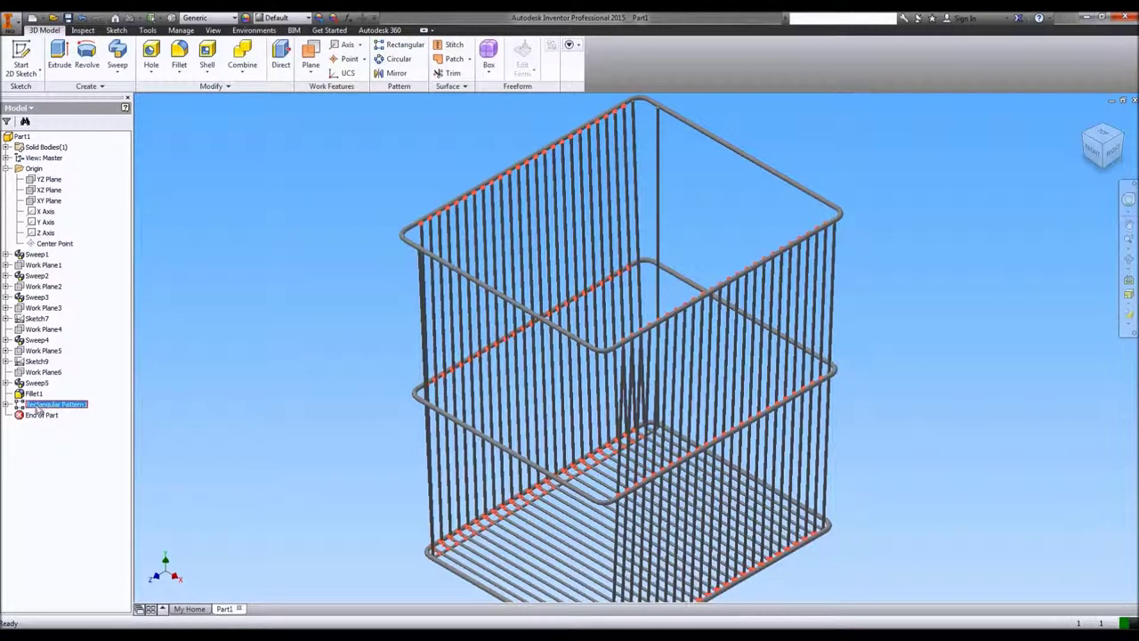
pyautogui.rightClick(36, 404)
pyautogui.click(75, 492)
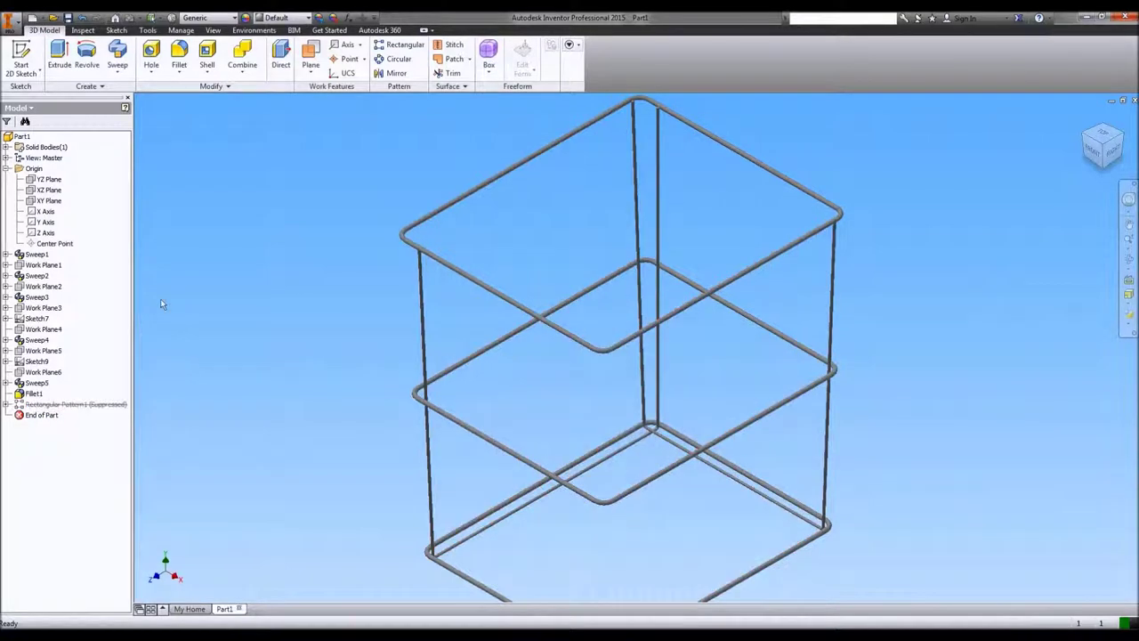
# - Start a 1 mm fillet and select the edges where the unfilleted Sweep4 wire's rear end meets the top ring
pyautogui.click(179, 55)
pyautogui.scroll(5, 646, 282)
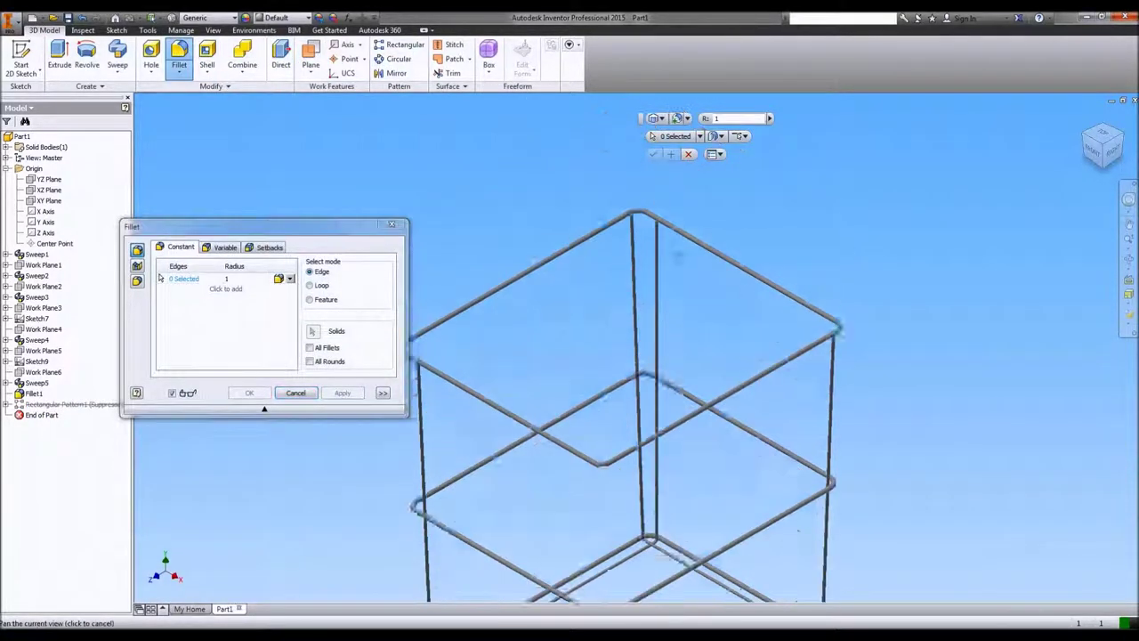
pyautogui.click(628, 264)
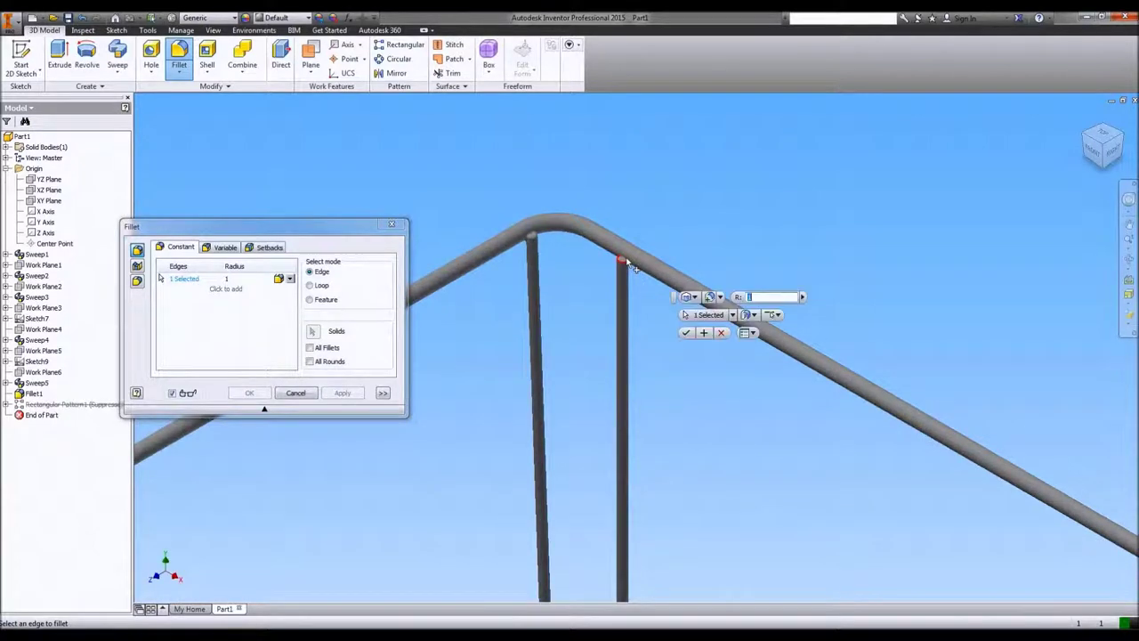
pyautogui.scroll(2, 629, 266)
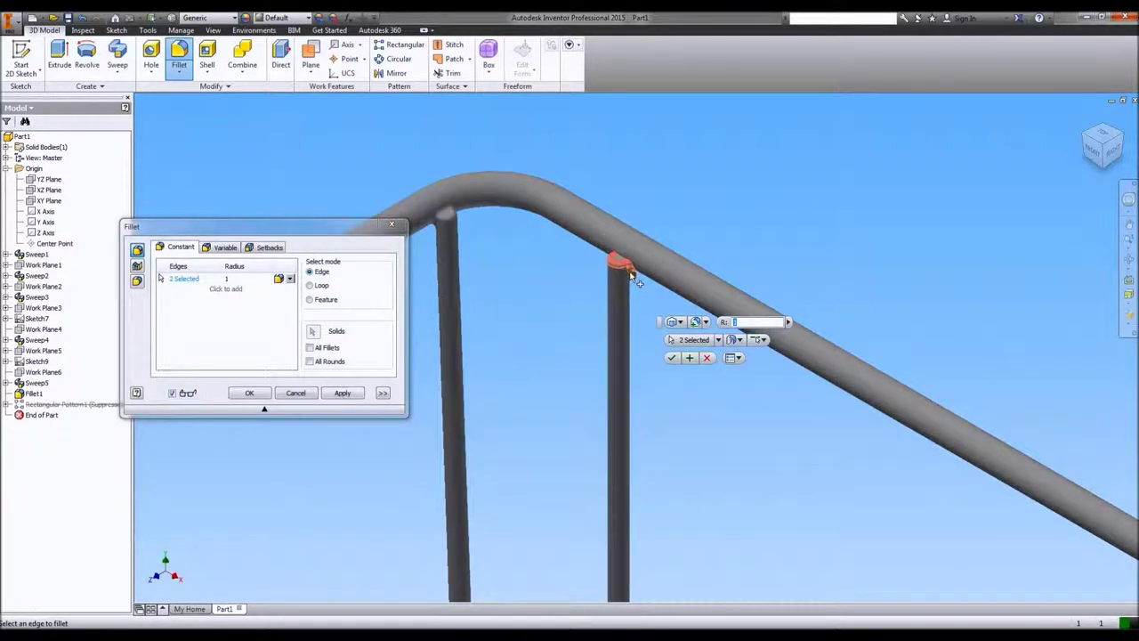
pyautogui.scroll(1, 634, 276)
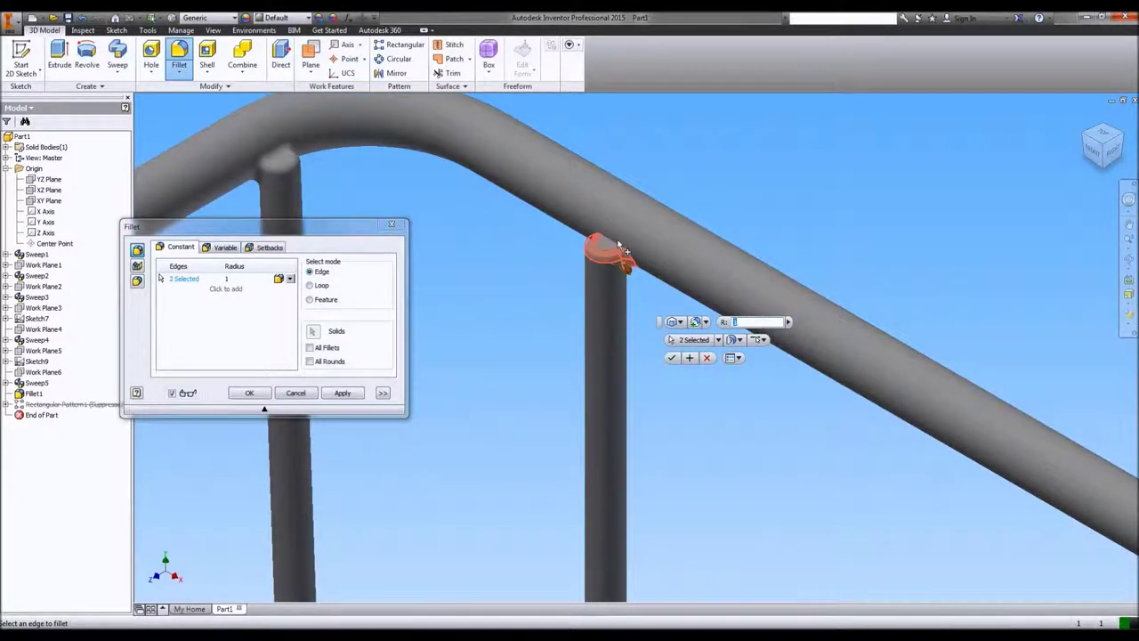
pyautogui.click(621, 247)
# - Add the same wire's rear joints with the middle ring and the bottom ring to the 1 mm fillet
pyautogui.scroll(-5, 668, 472)
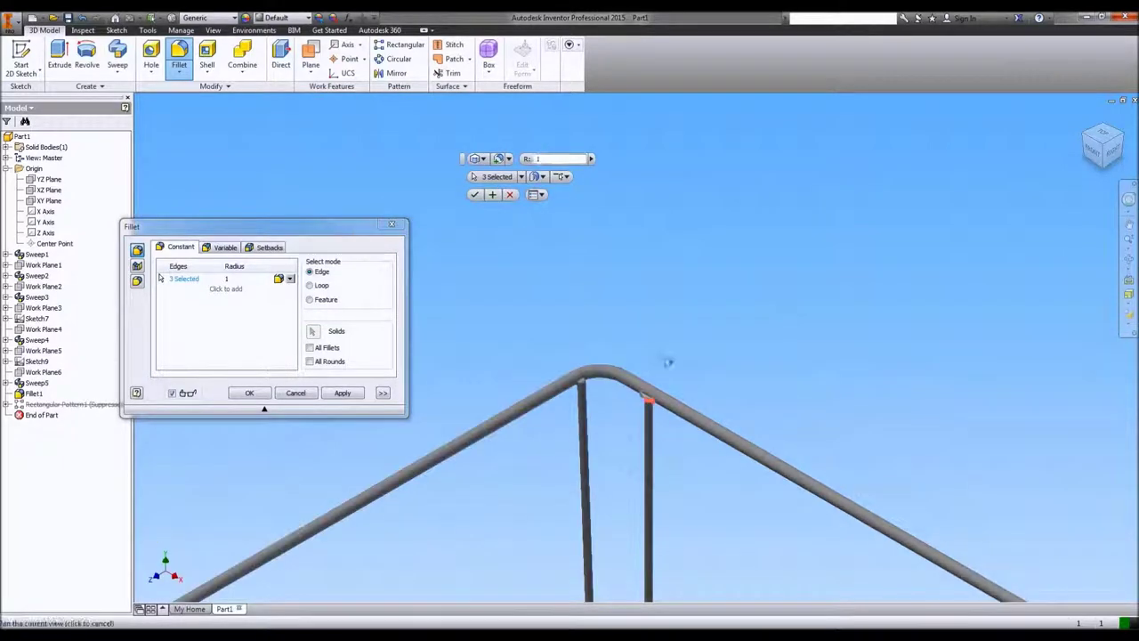
pyautogui.scroll(3, 705, 431)
pyautogui.click(665, 492)
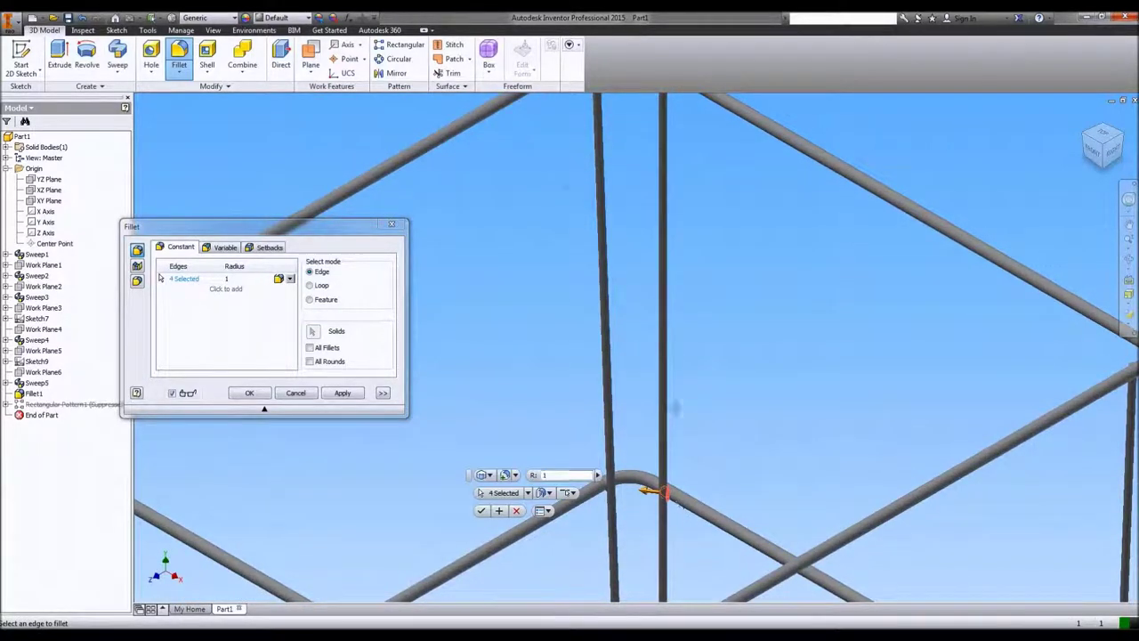
pyautogui.scroll(-4, 666, 491)
pyautogui.scroll(4, 683, 409)
pyautogui.moveTo(671, 571); pyautogui.dragTo(672, 398, button='middle')
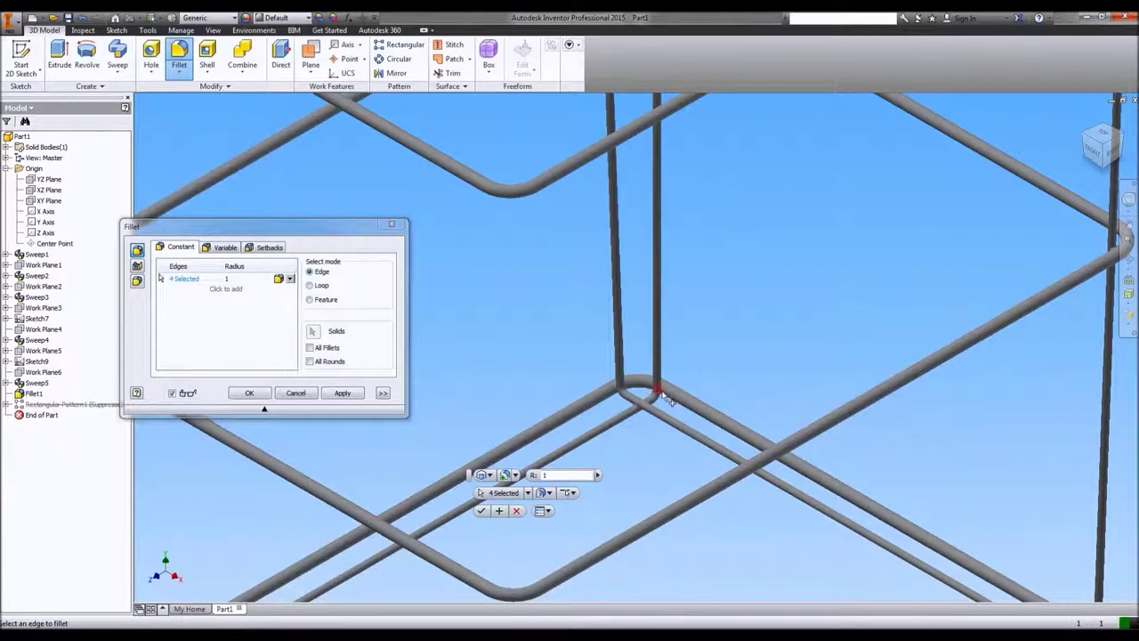
pyautogui.click(666, 397)
# - Add the wire's joints with the bottom and middle rings on the opposite side to the 1 mm fillet
pyautogui.moveTo(473, 548); pyautogui.dragTo(630, 381, button='middle')
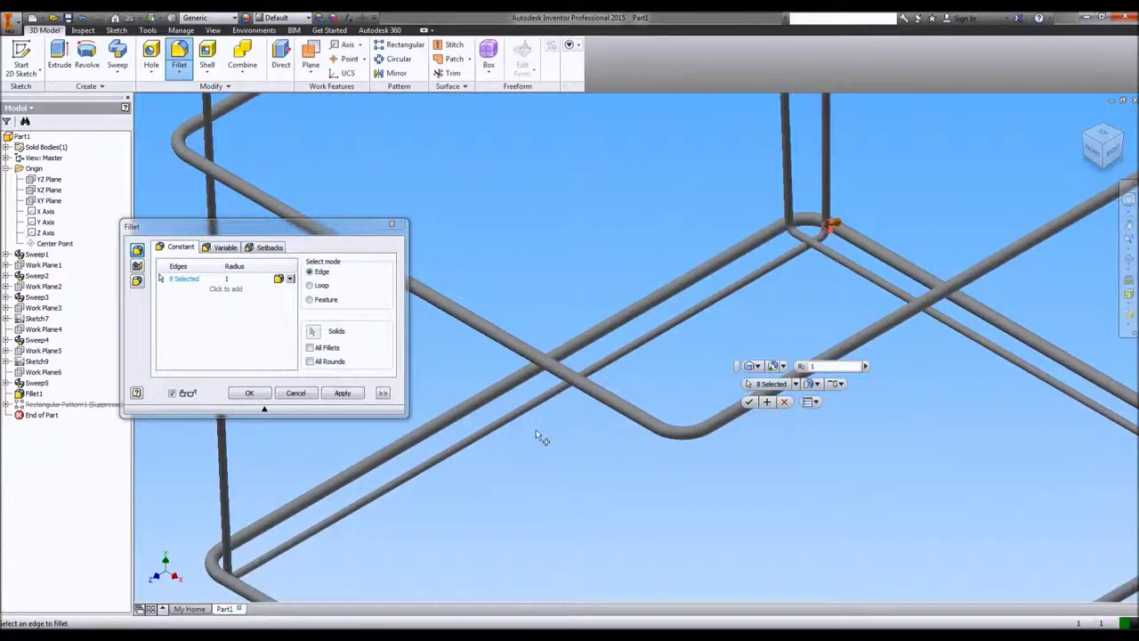
pyautogui.moveTo(251, 582); pyautogui.dragTo(354, 489, button='middle')
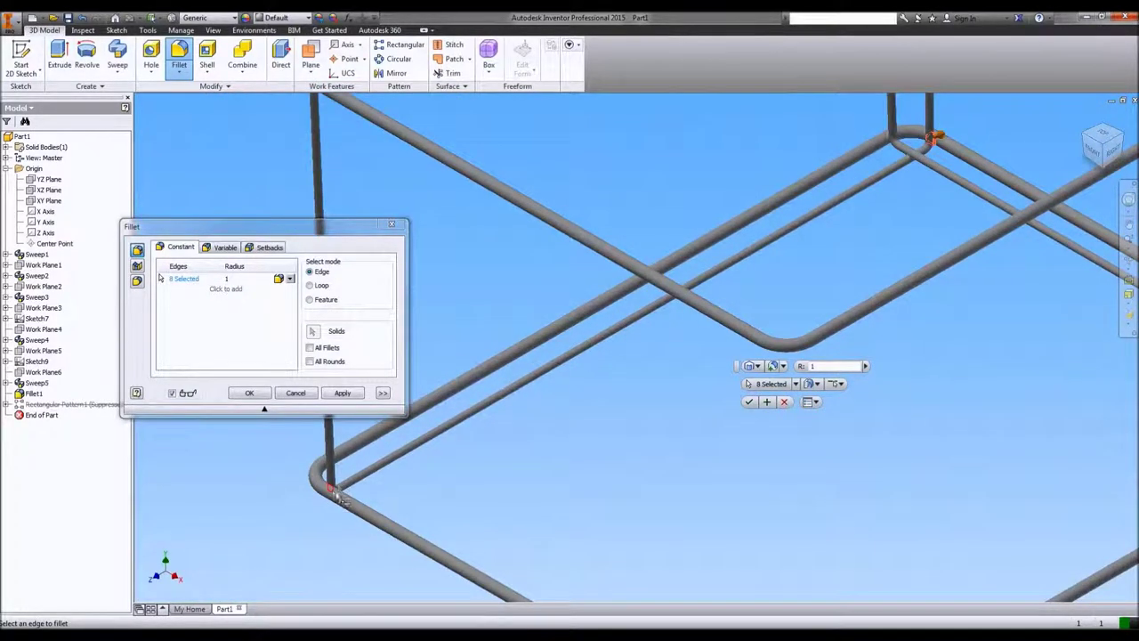
pyautogui.click(339, 494)
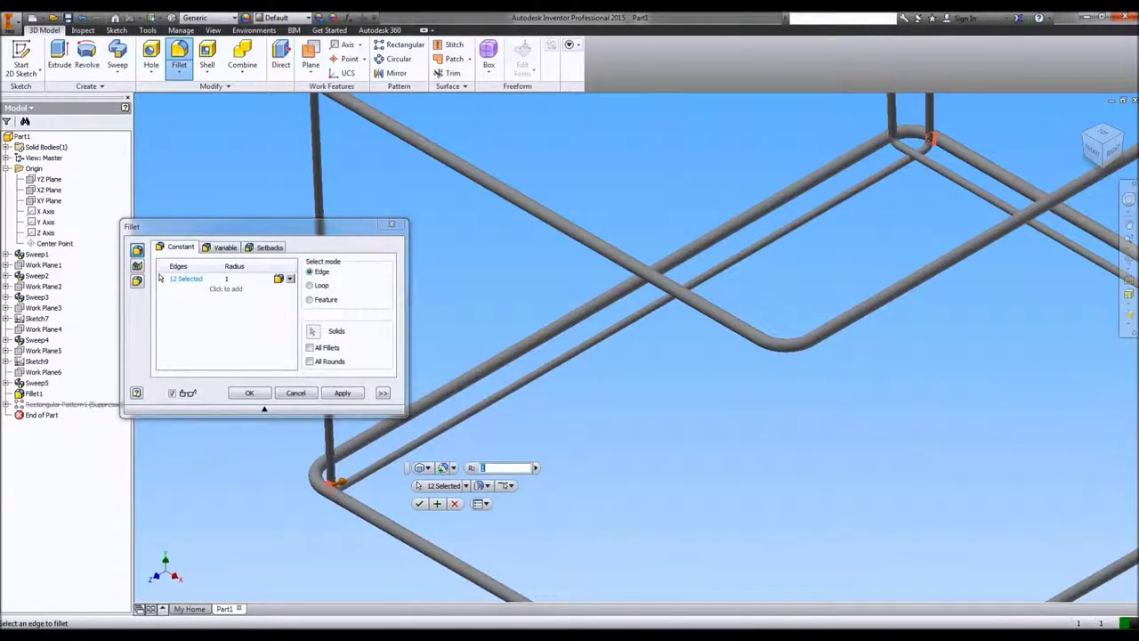
pyautogui.moveTo(472, 182); pyautogui.dragTo(779, 369, button='middle')
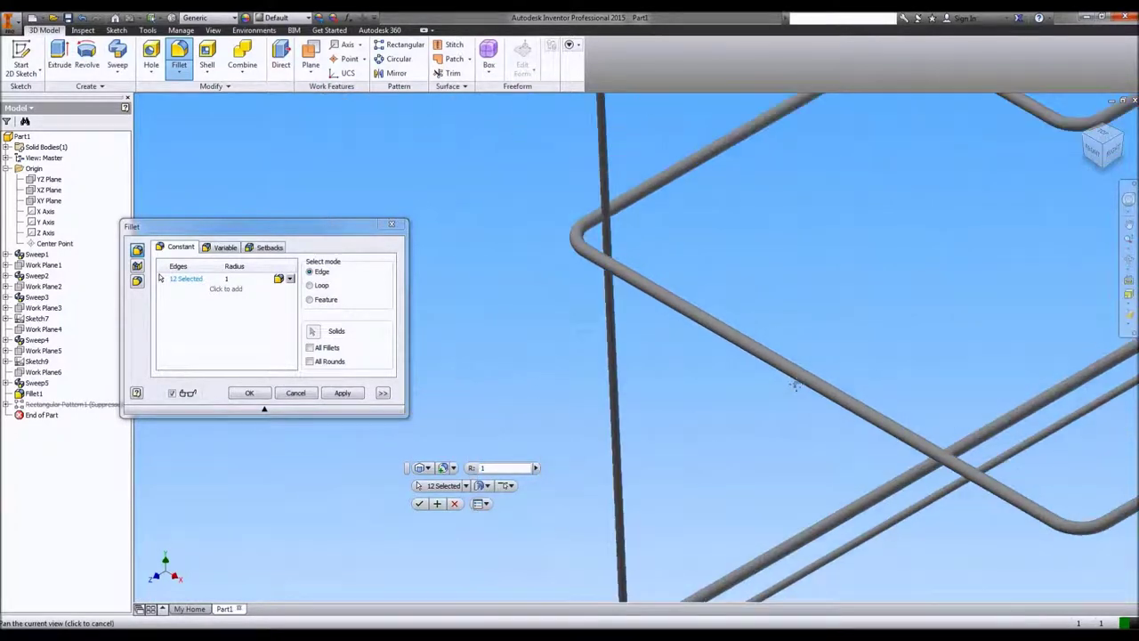
pyautogui.click(612, 263)
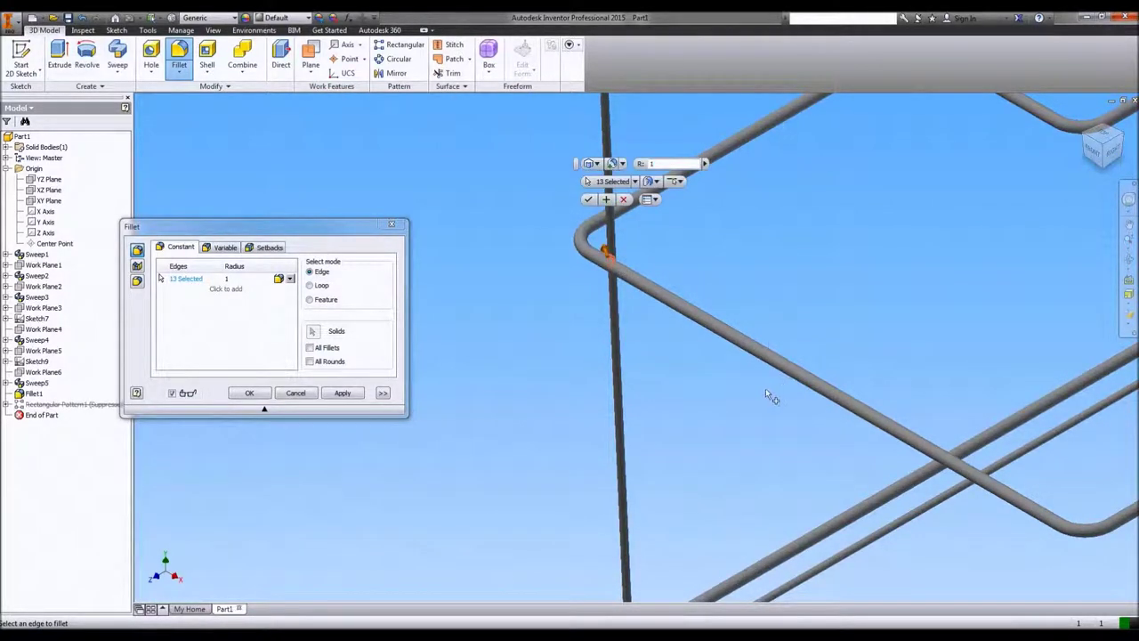
# - Add the edges of the wire's joint with the top ring on the opposite side and apply the 1 mm fillet
pyautogui.moveTo(717, 194); pyautogui.dragTo(670, 479, button='middle')
pyautogui.scroll(3, 602, 317)
pyautogui.scroll(2, 573, 291)
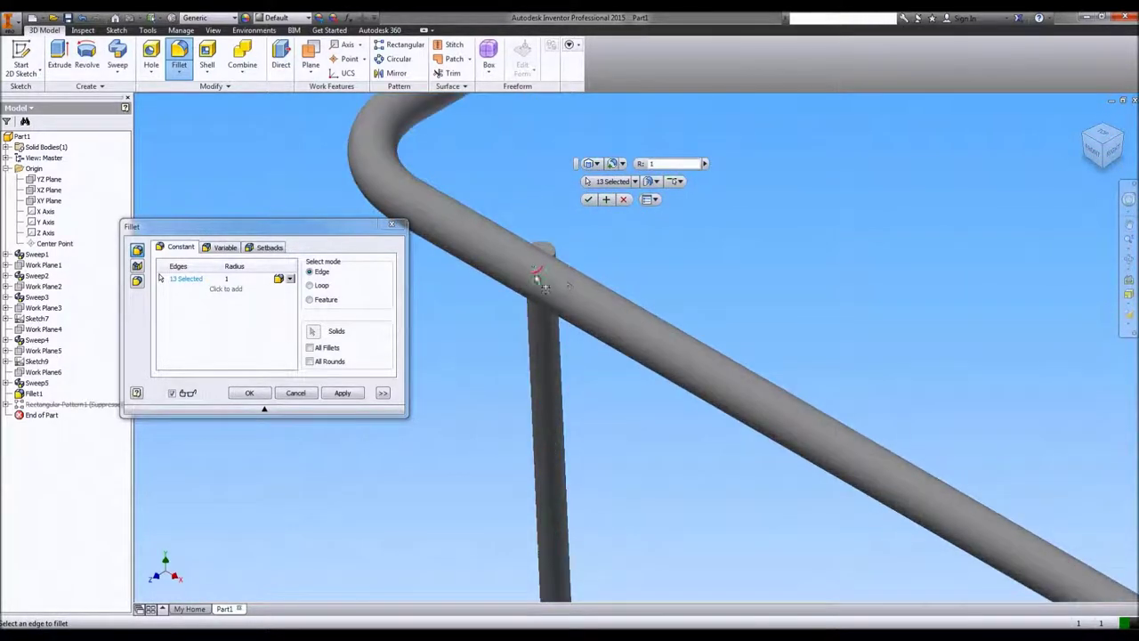
pyautogui.click(526, 261)
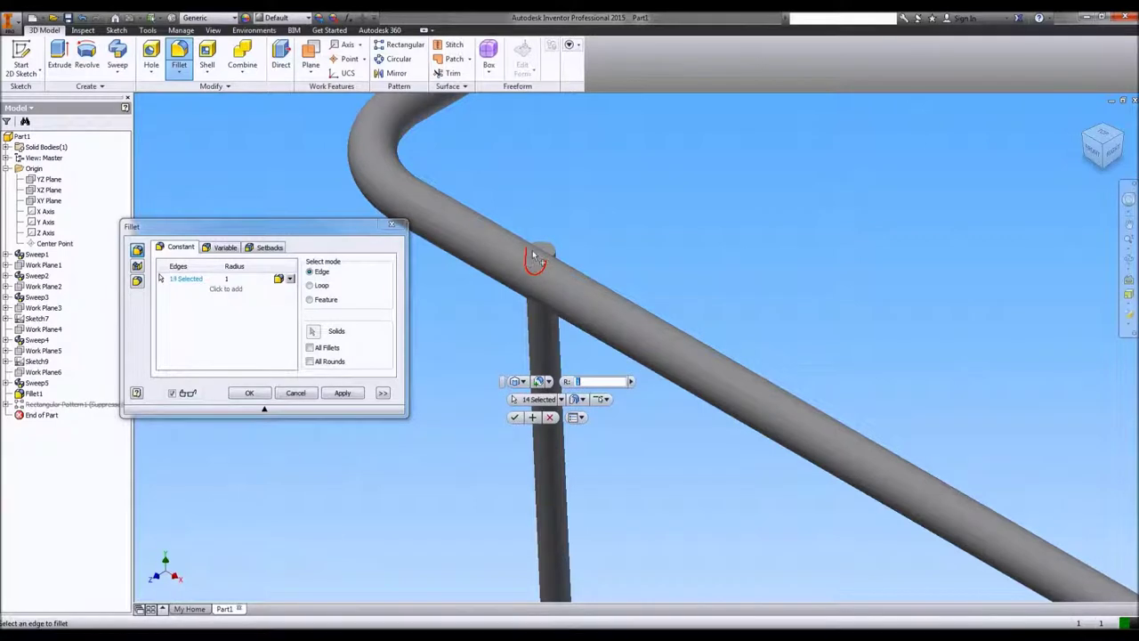
pyautogui.click(533, 257)
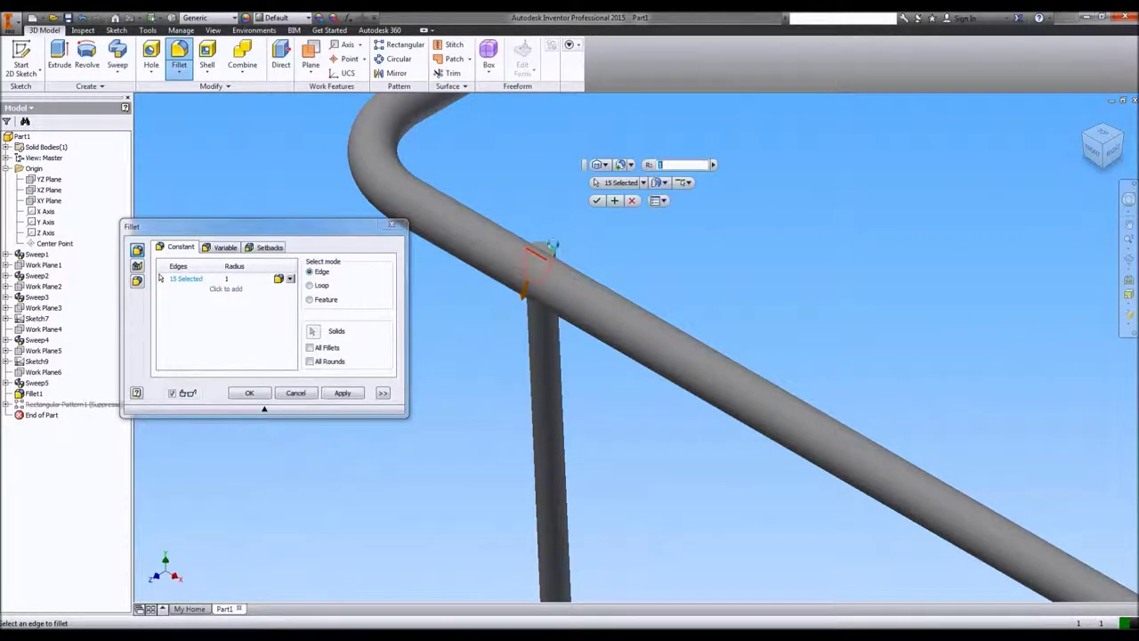
pyautogui.click(553, 249)
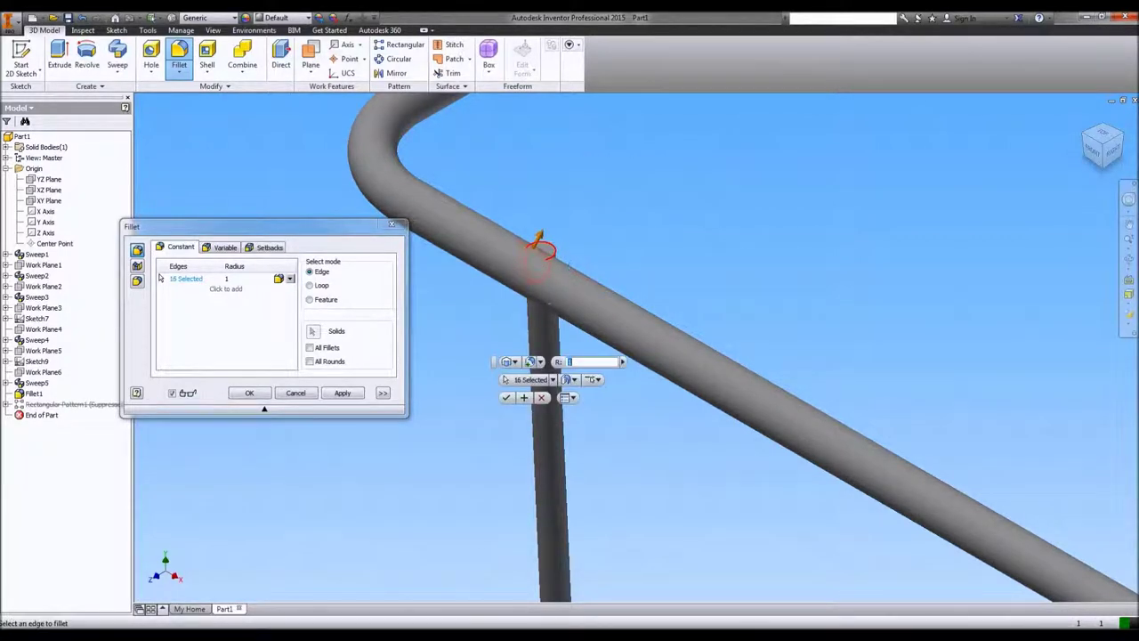
pyautogui.click(506, 397)
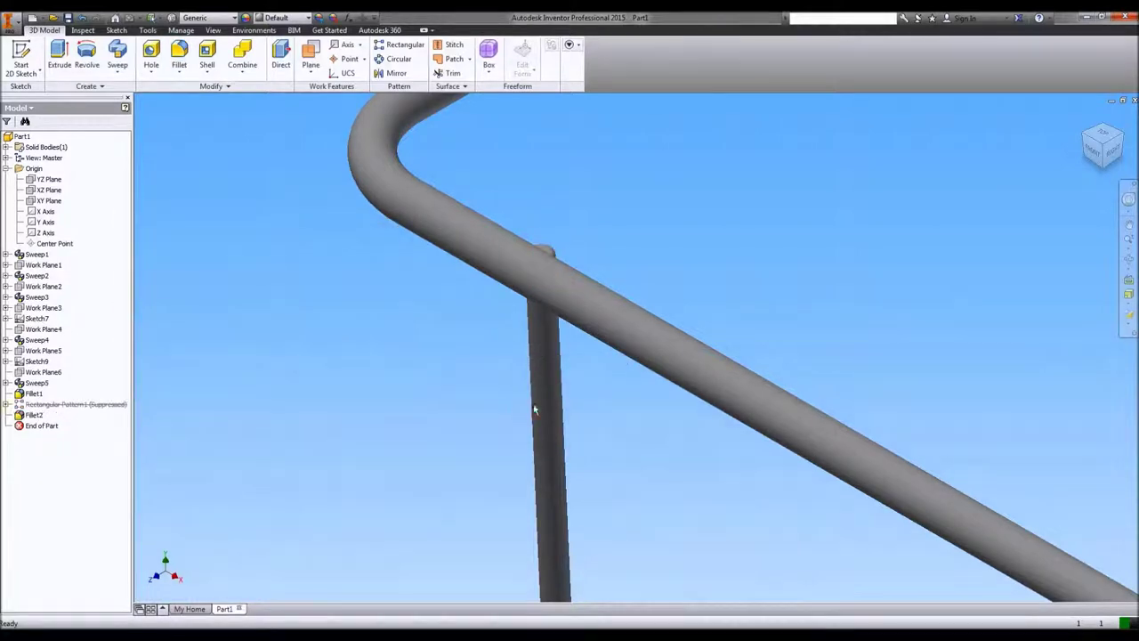
# - Start a rectangular pattern of Sweep4 and Fillet2 with the X axis as its first direction
pyautogui.scroll(-5, 534, 410)
pyautogui.moveTo(621, 438); pyautogui.dragTo(520, 297, button='middle')
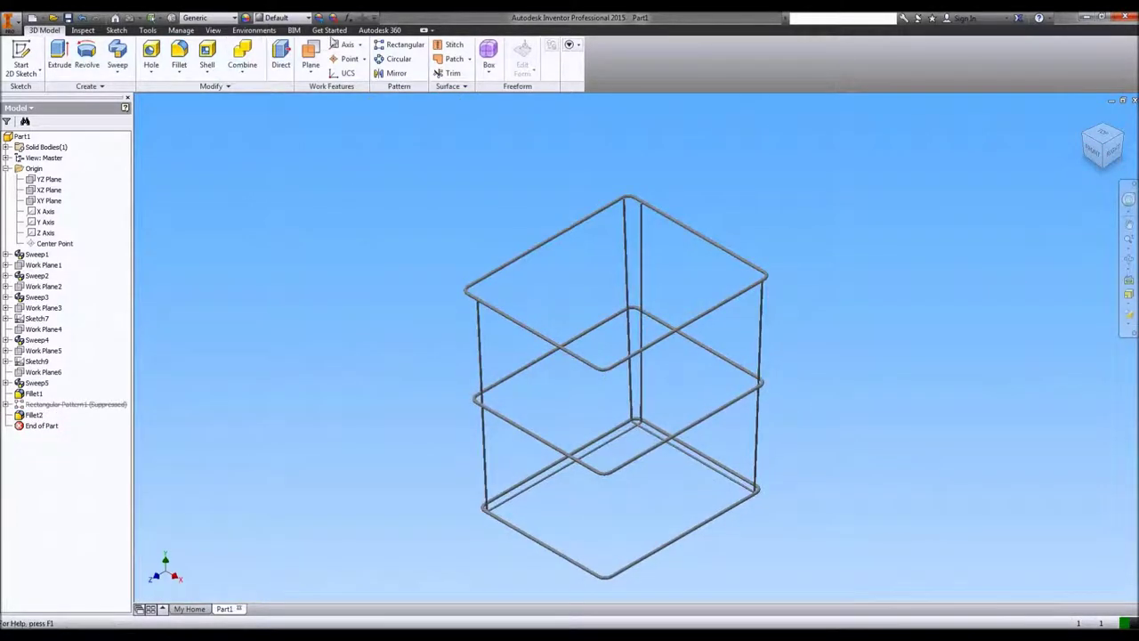
pyautogui.click(403, 45)
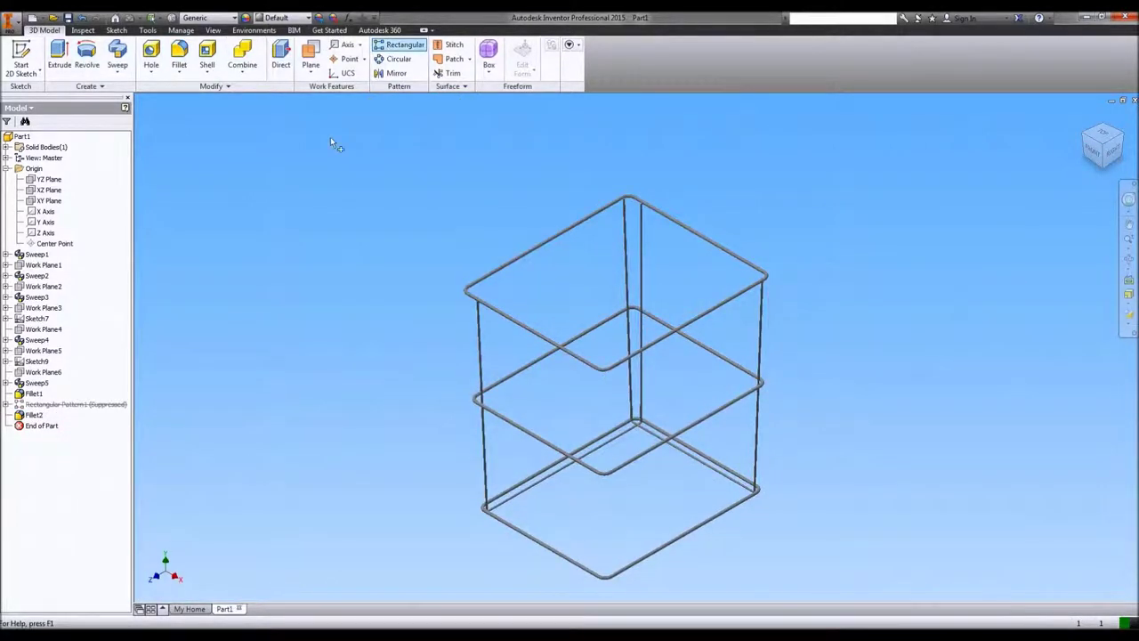
pyautogui.click(37, 340)
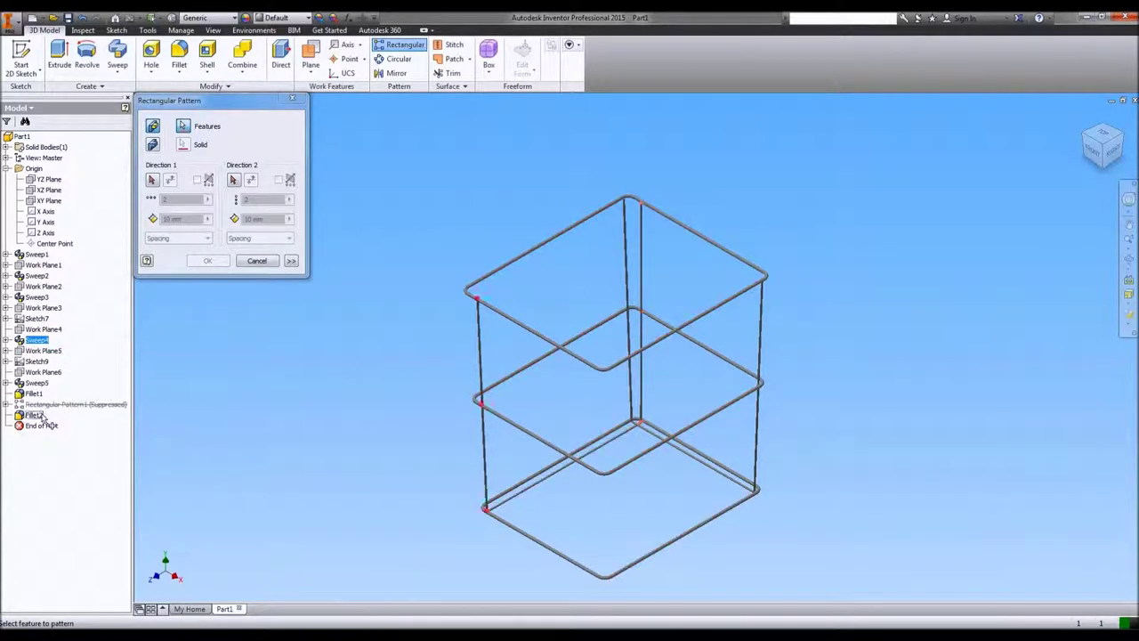
pyautogui.click(150, 181)
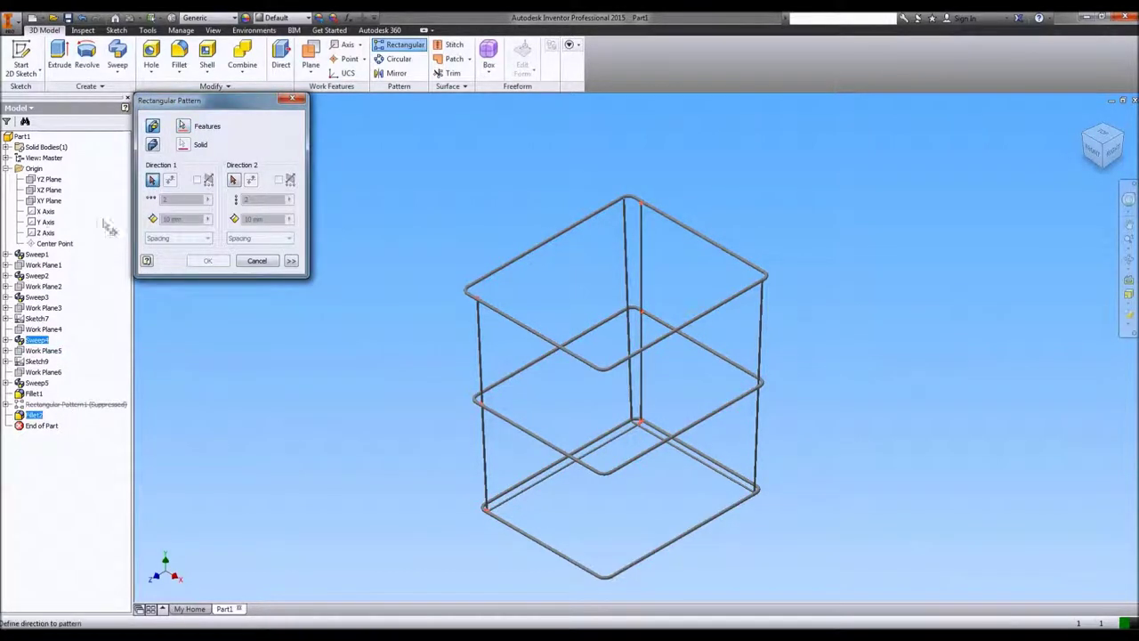
pyautogui.click(45, 211)
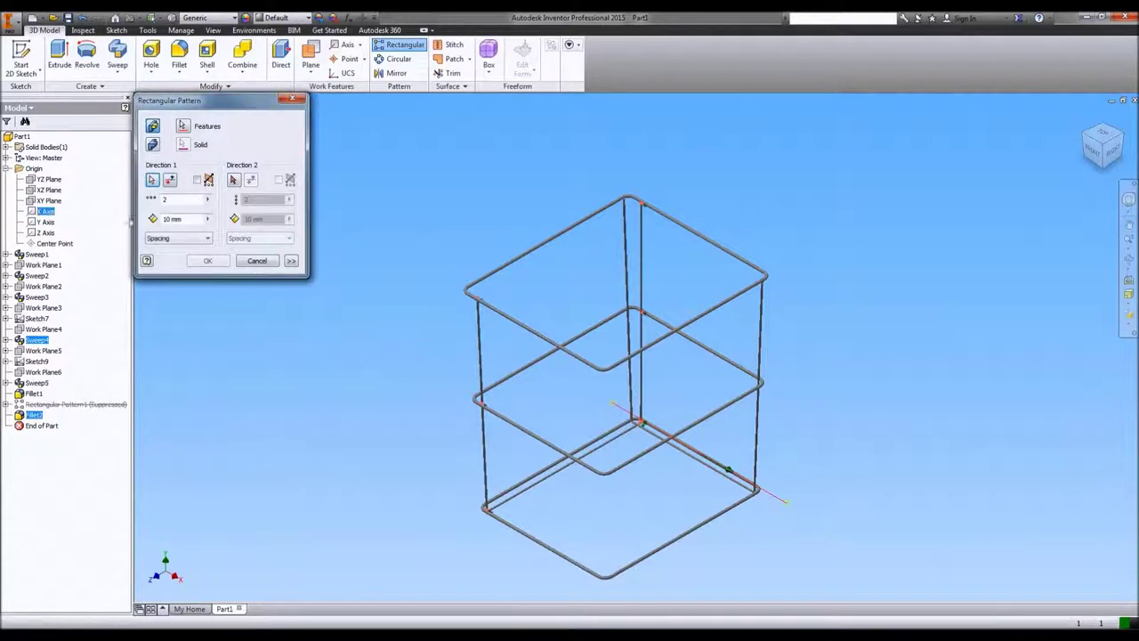
# - Create the pattern with 20 occurrences over a total distance of 360 mm, and unsuppress Rectangular Pattern1
pyautogui.click(193, 201)
pyautogui.write('0')
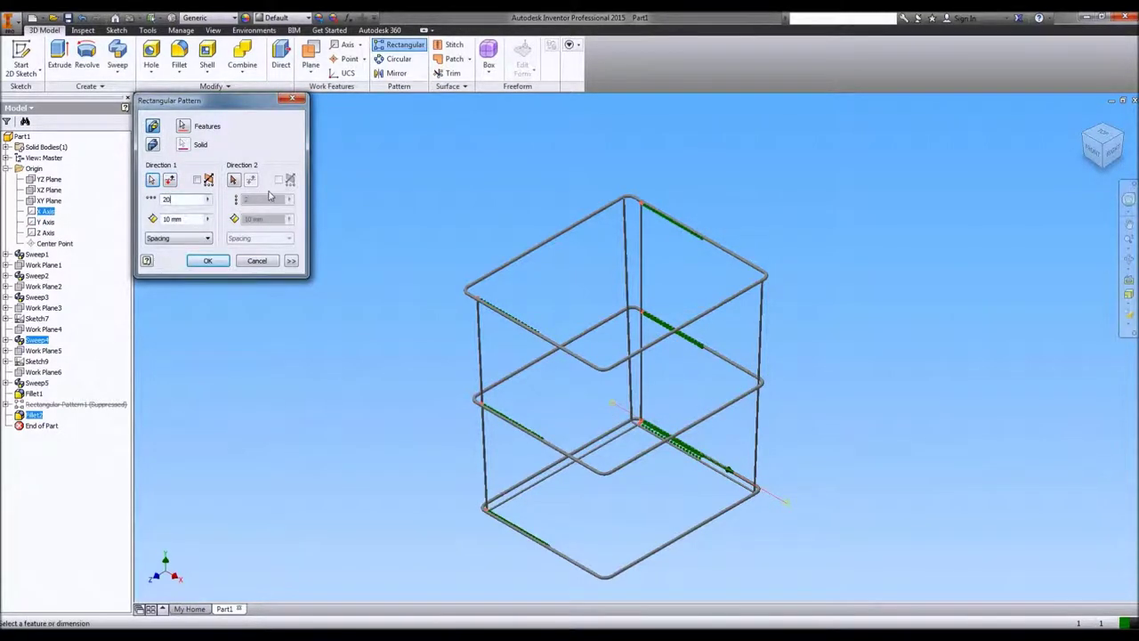
pyautogui.click(178, 238)
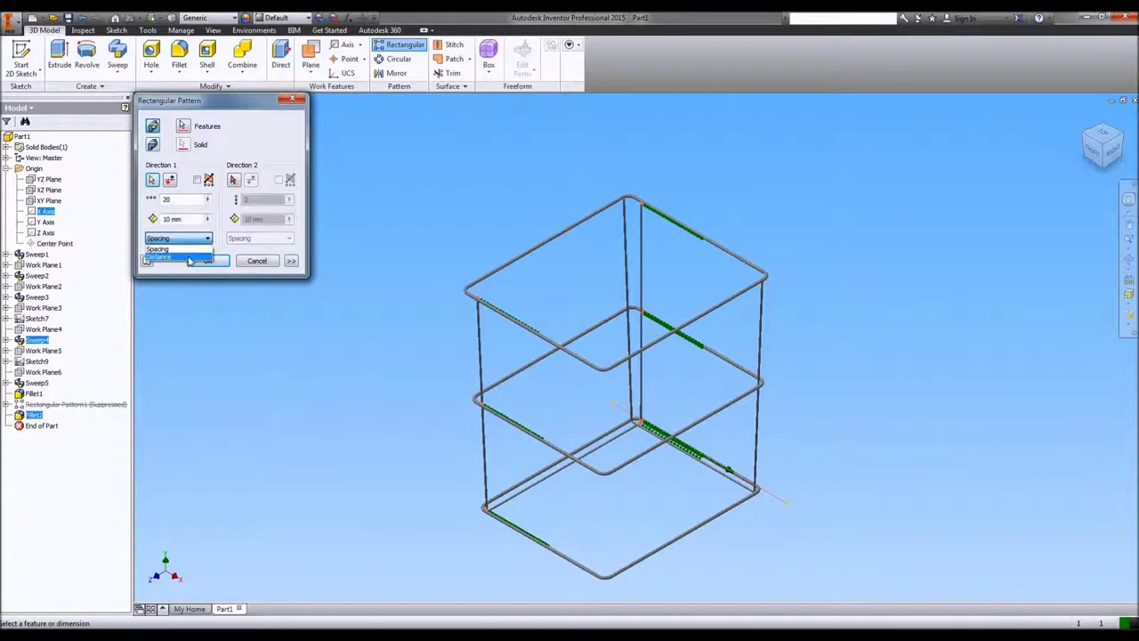
pyautogui.click(189, 258)
pyautogui.click(188, 219)
pyautogui.write('360')
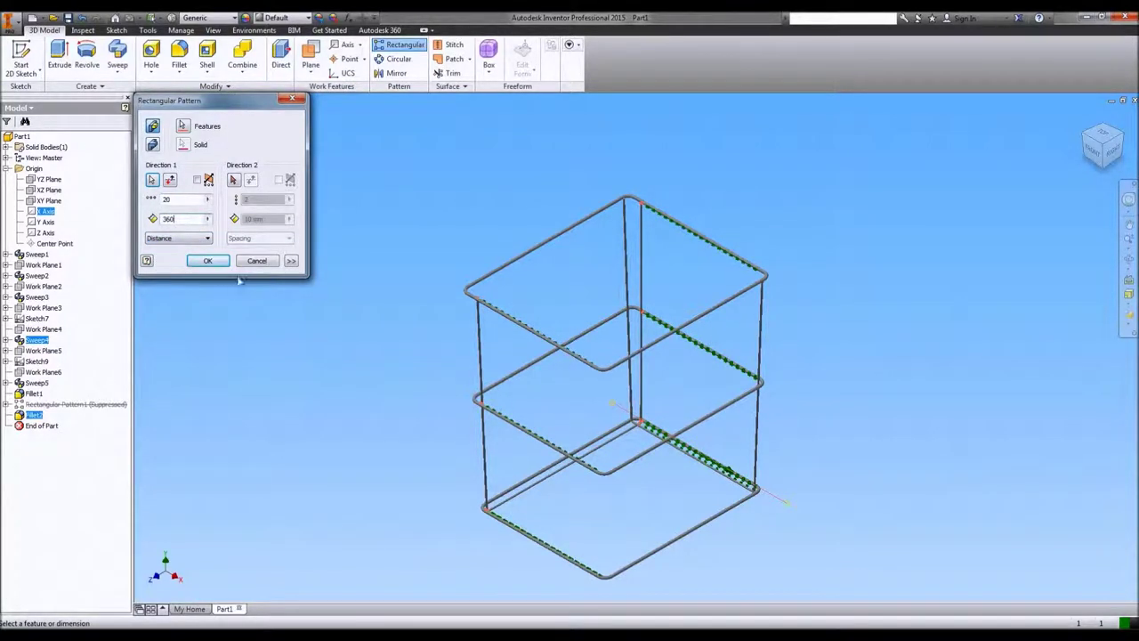
pyautogui.click(201, 262)
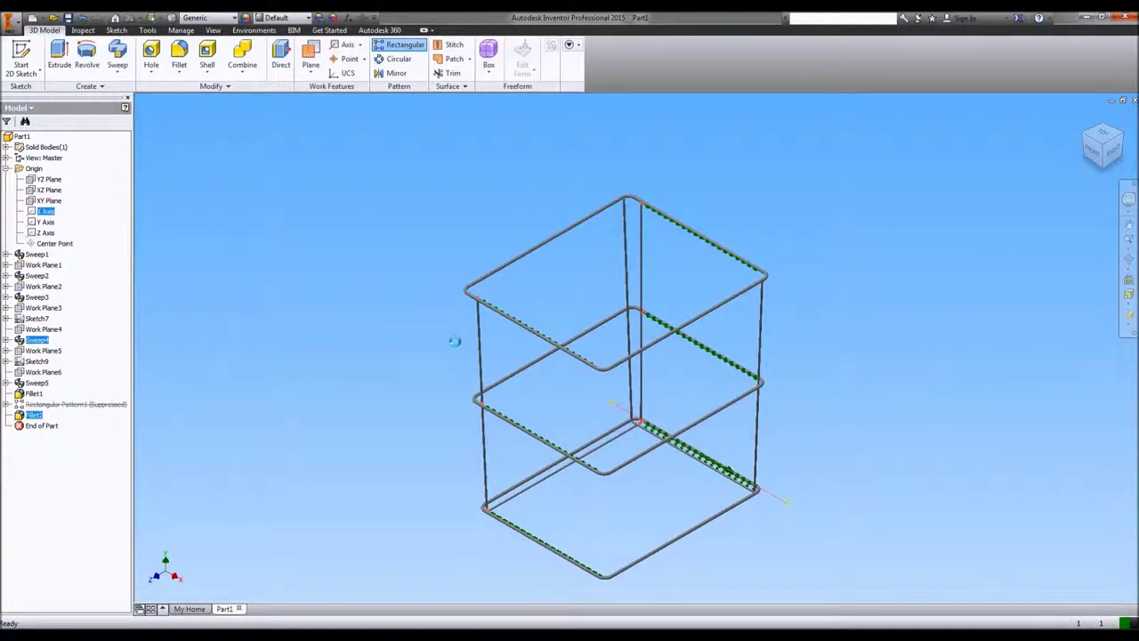
pyautogui.rightClick(75, 405)
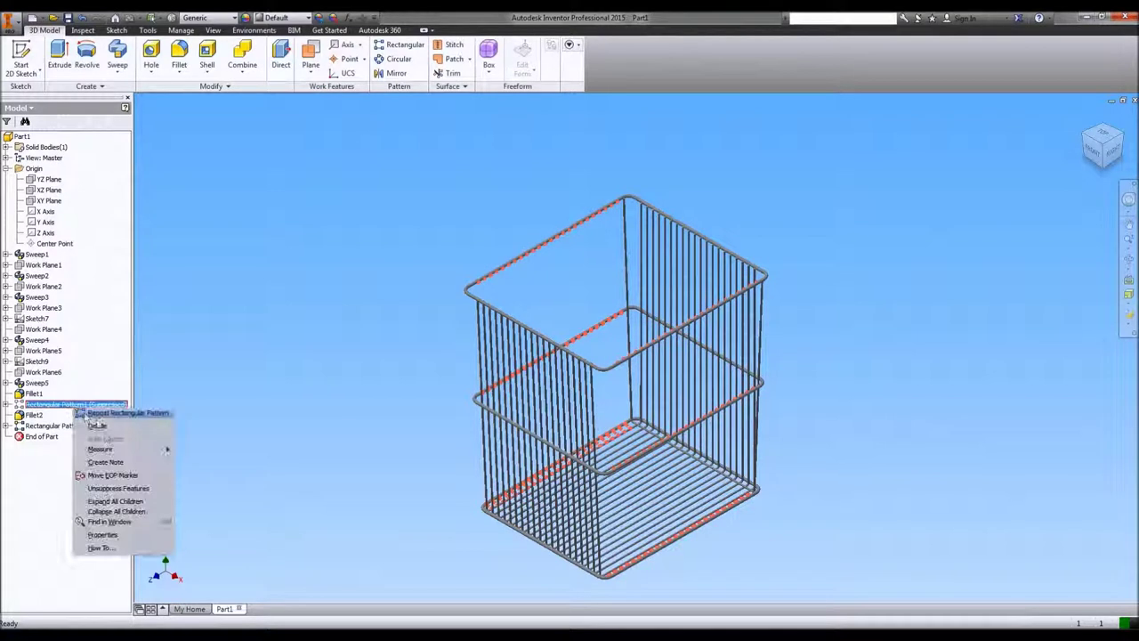
pyautogui.click(123, 489)
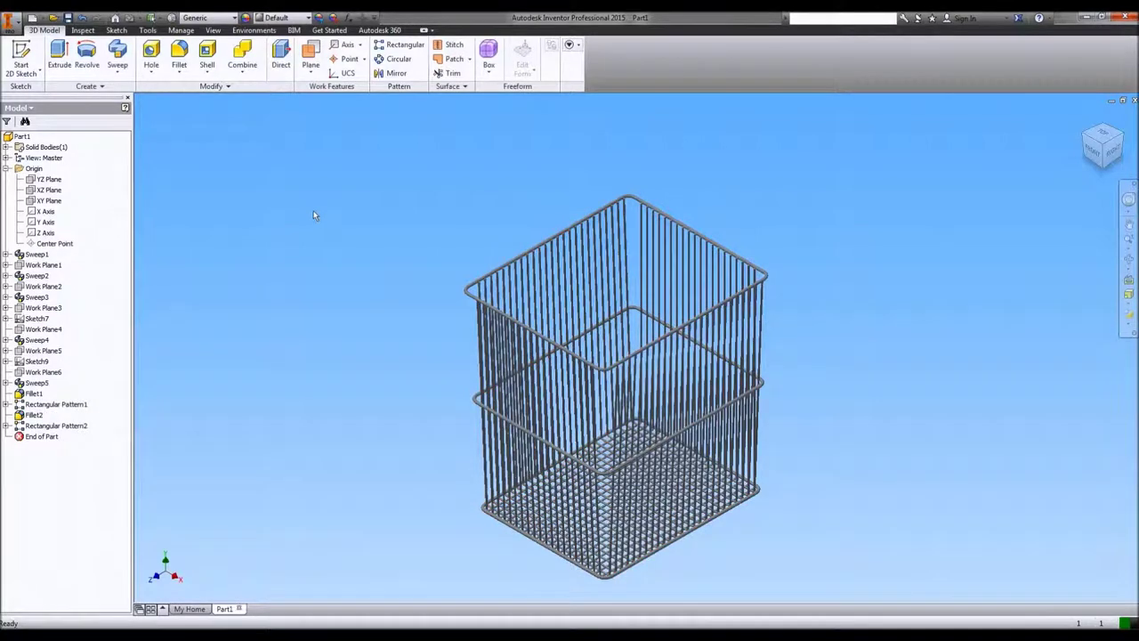
# - Apply the Chrome - Polished appearance to the whole basket
pyautogui.click(283, 18)
pyautogui.scroll(8, 311, 178)
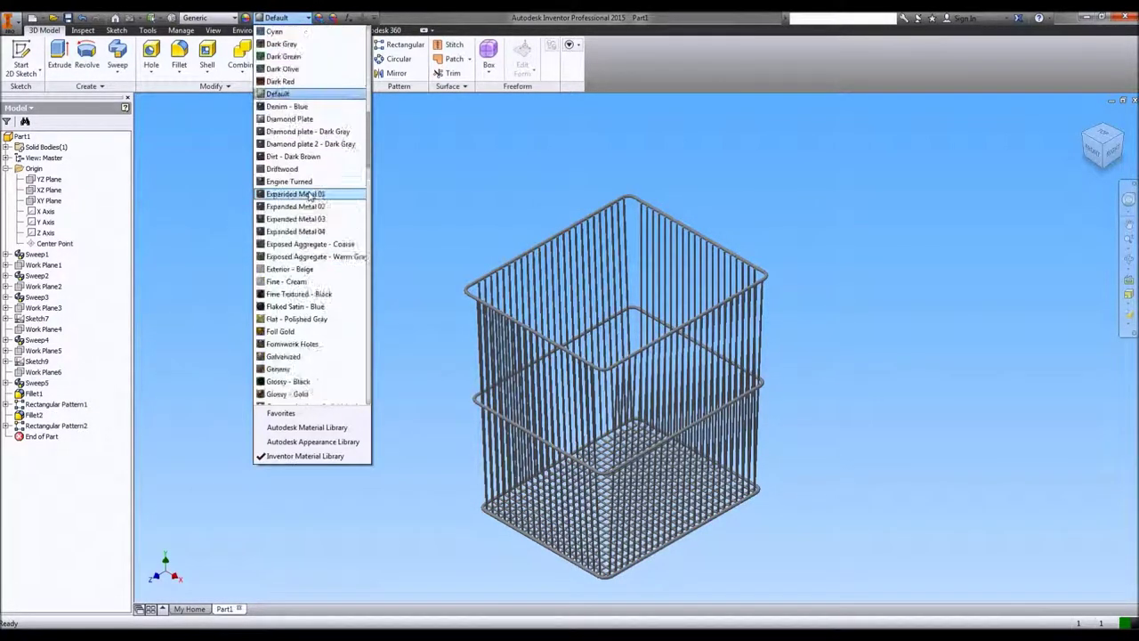
pyautogui.scroll(1, 313, 183)
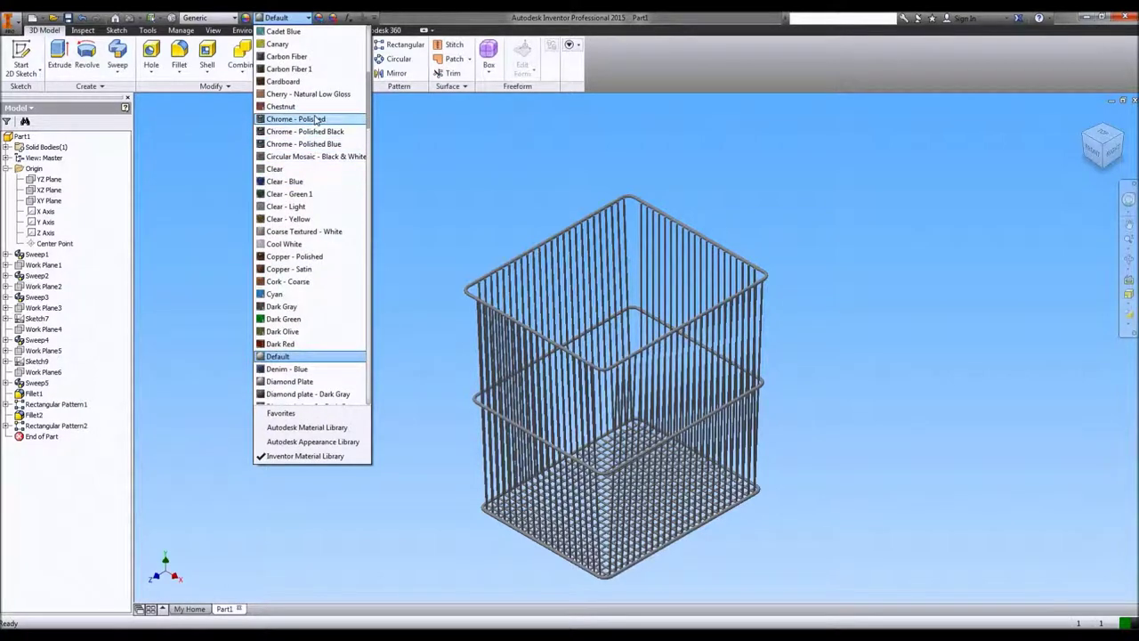
pyautogui.click(318, 118)
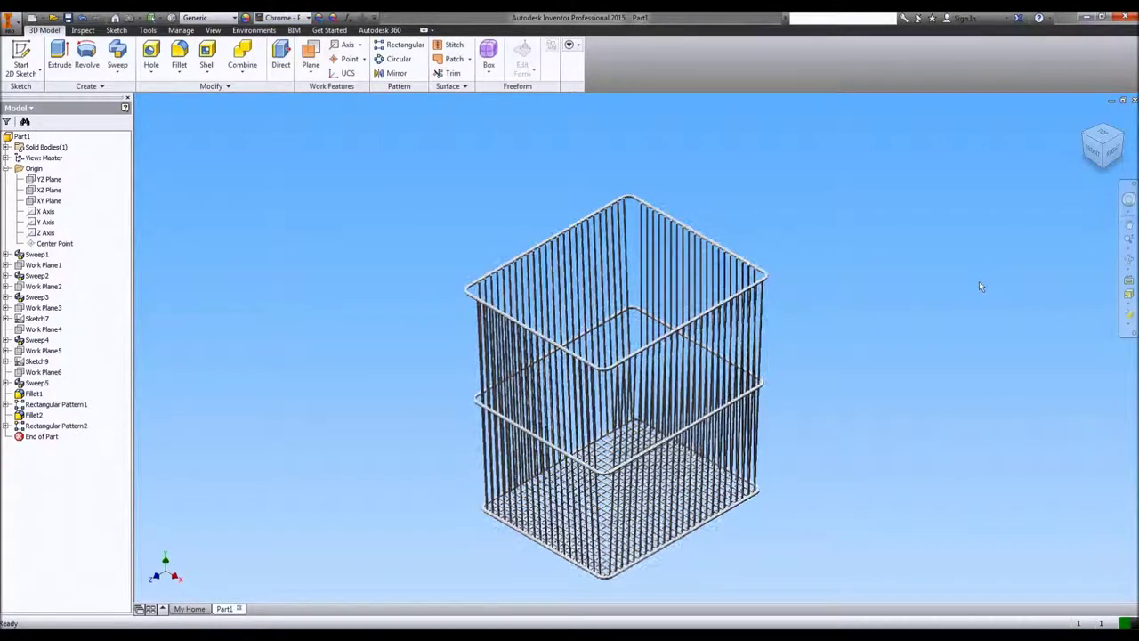
# - Examine the chrome basket from several angles and its filleted wire joints near the top ring's corner, ending in the isometric home view
pyautogui.click(1127, 259)
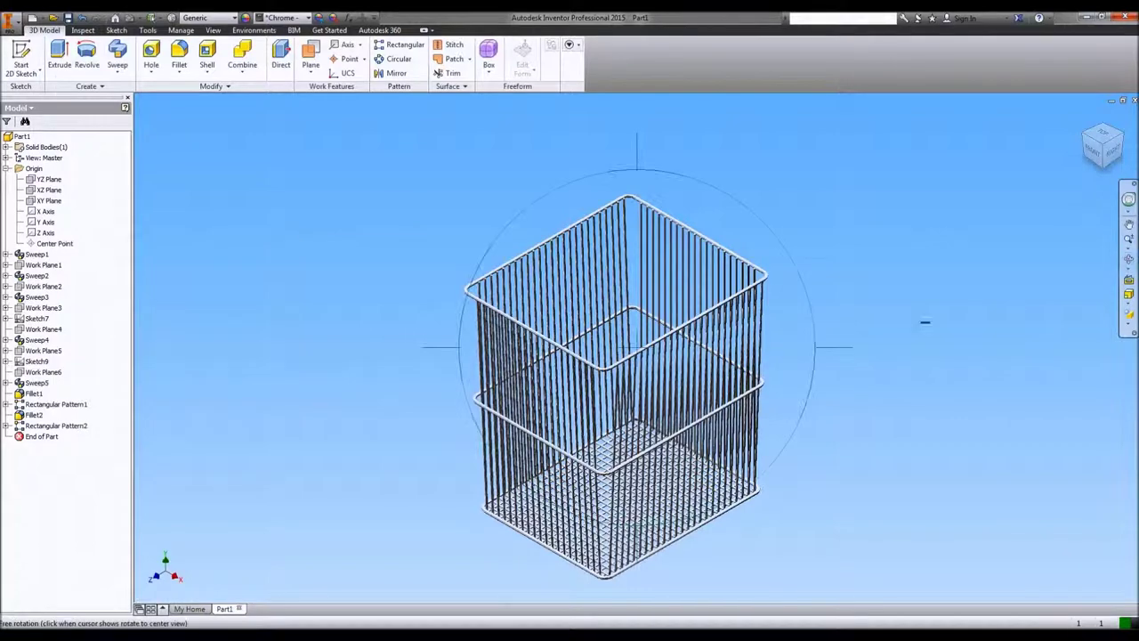
pyautogui.moveTo(653, 338); pyautogui.dragTo(682, 295)
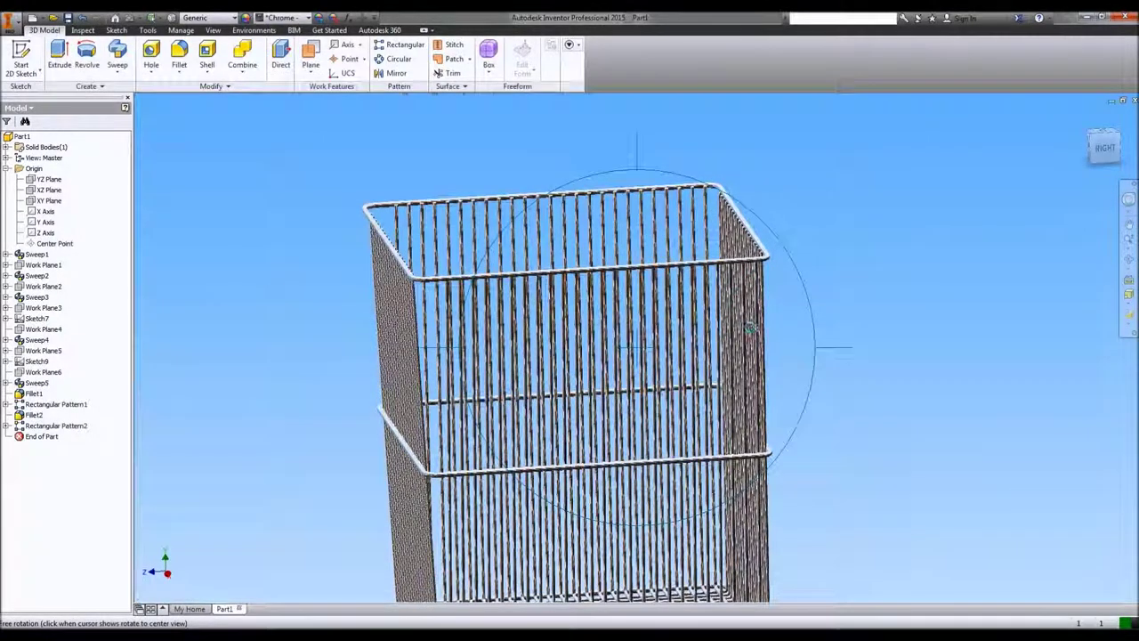
pyautogui.scroll(-5, 723, 307)
pyautogui.scroll(-5, 739, 308)
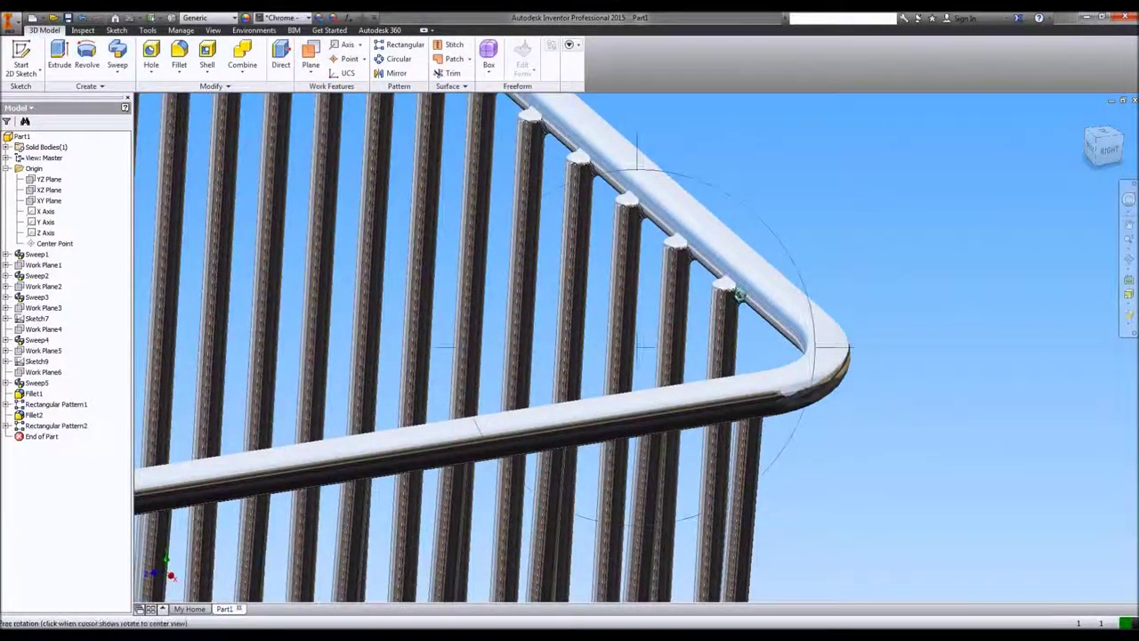
pyautogui.press('F4')
pyautogui.scroll(-5, 637, 347)
pyautogui.scroll(4, 636, 347)
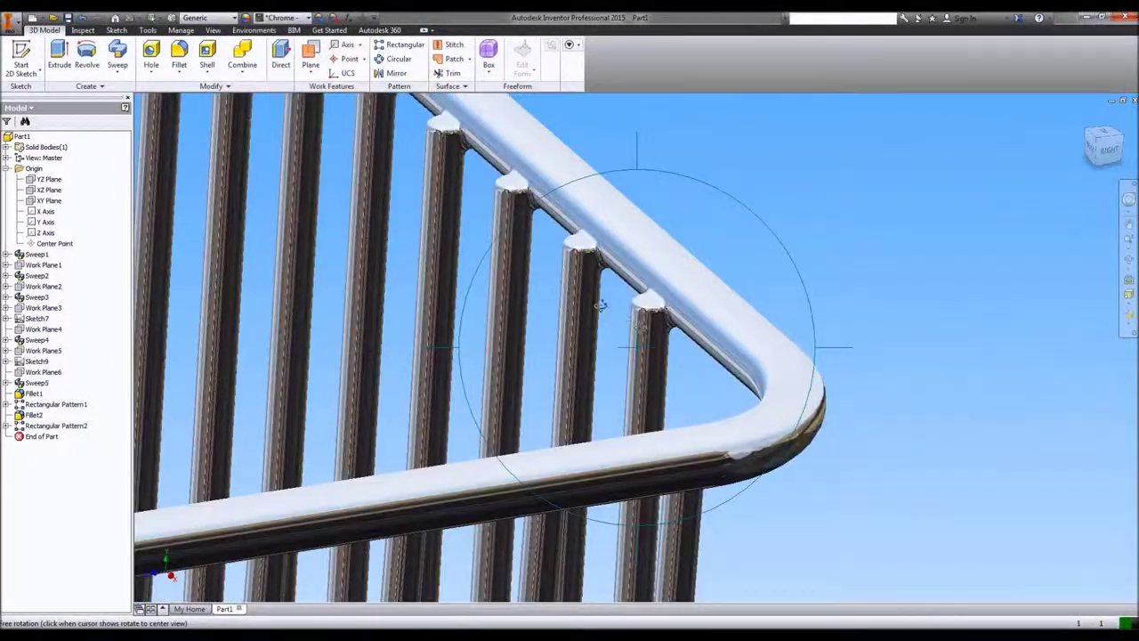
pyautogui.scroll(4, 625, 319)
pyautogui.moveTo(593, 300); pyautogui.dragTo(640, 294)
pyautogui.click(1084, 118)
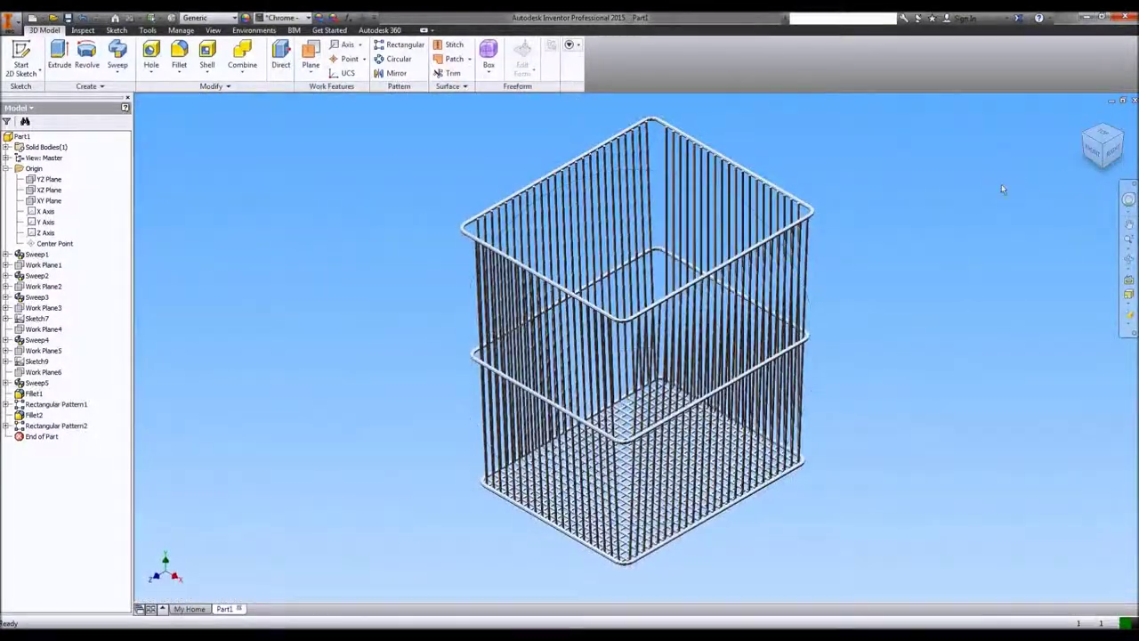